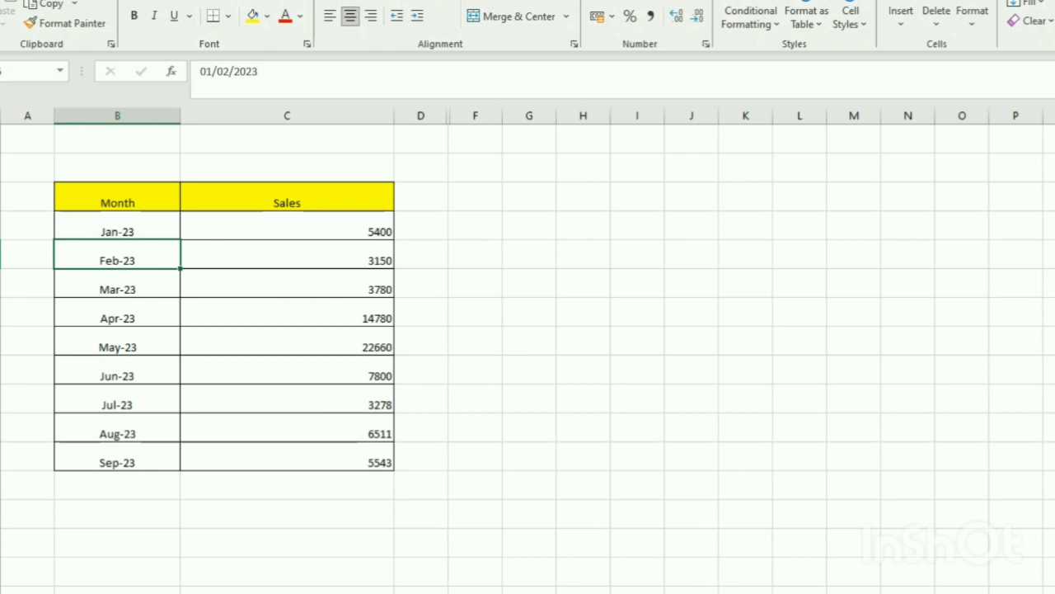
Unhide column E between columns D and F beside the Month and Sales table
left_click_drag(117, 196, 117, 484)
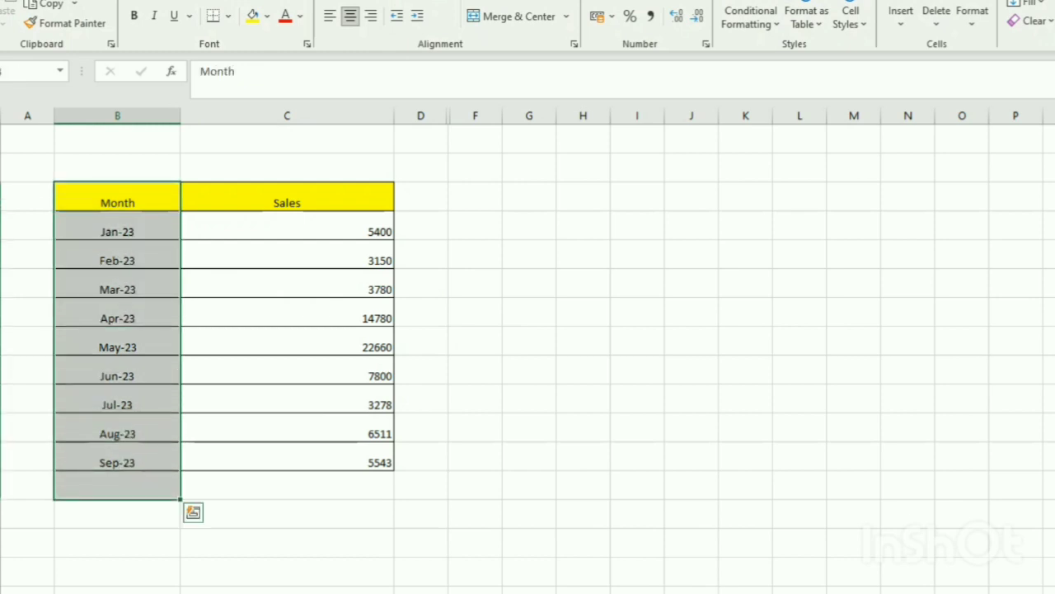
left_click_drag(287, 202, 287, 462)
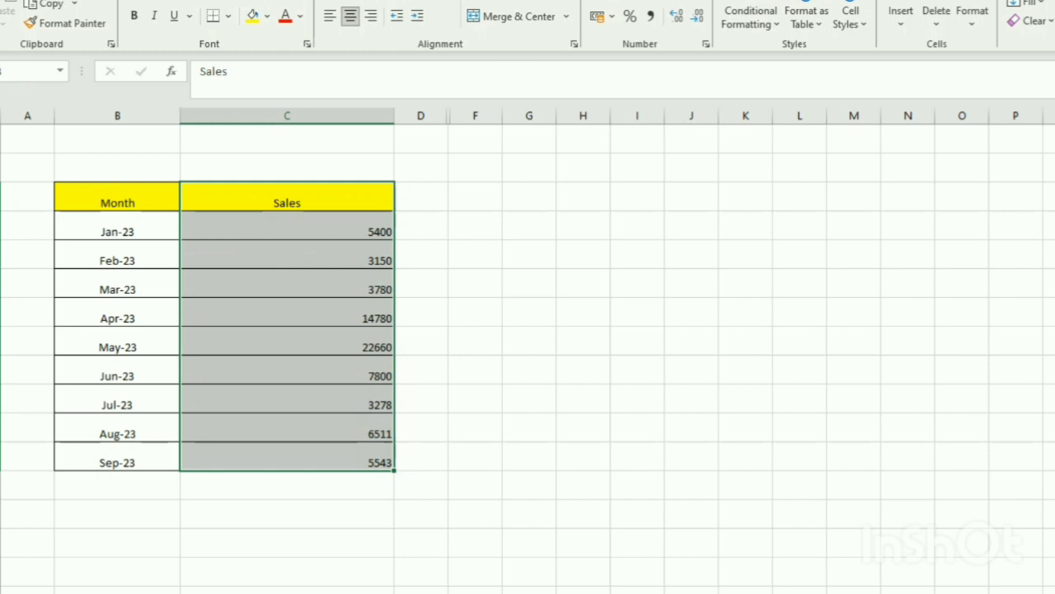
left_click_drag(421, 116, 475, 116)
right_click(476, 117)
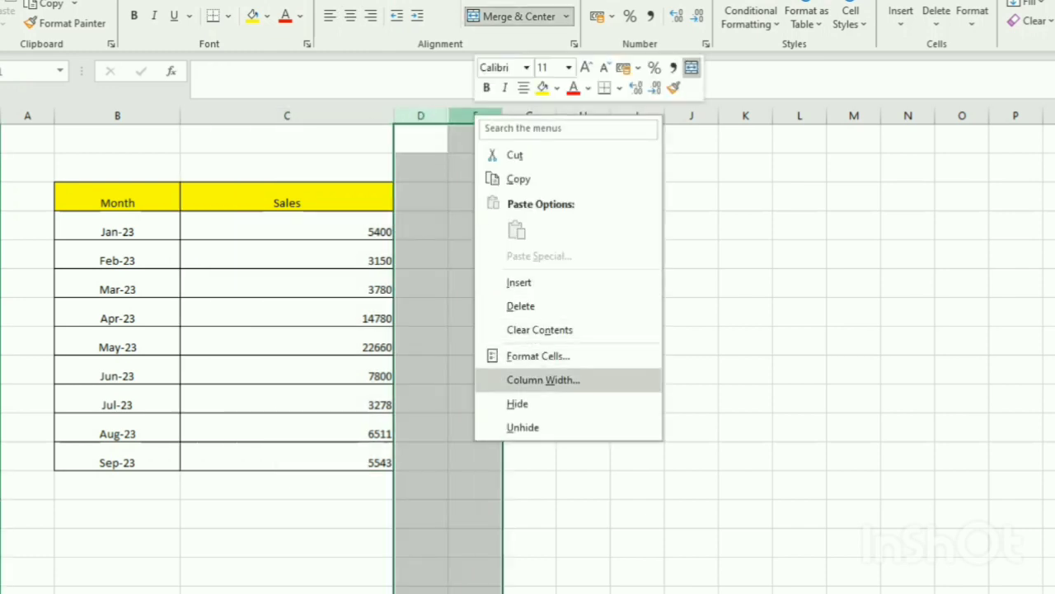
left_click(523, 427)
left_click(508, 426)
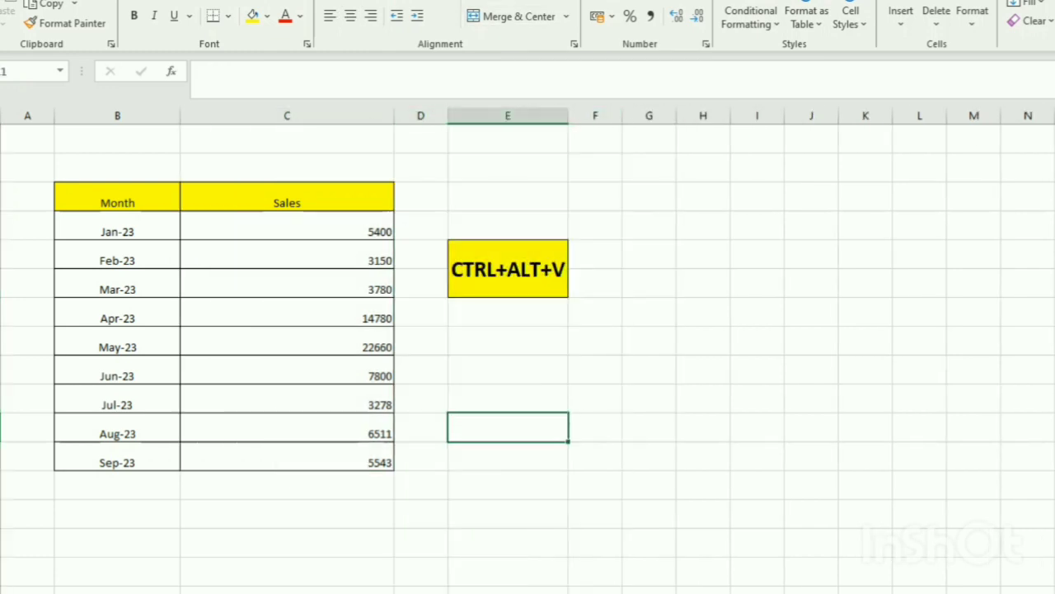
left_click(508, 341)
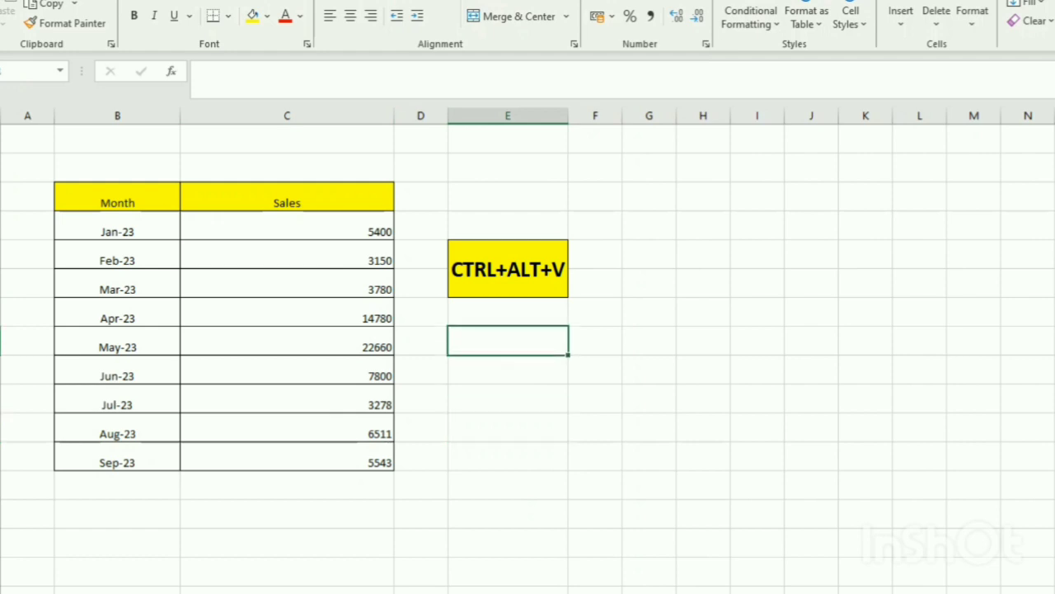
Copy the Month and Sales table and paste it transposed with Paste Special, starting at cell G3
left_click_drag(117, 198, 346, 458)
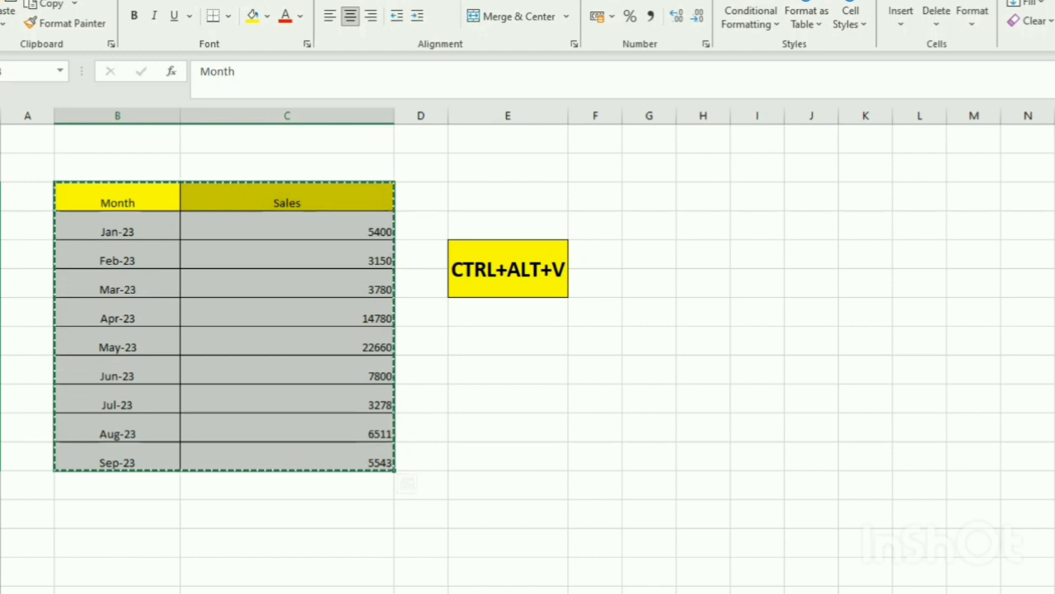
key("ctrl+alt+v")
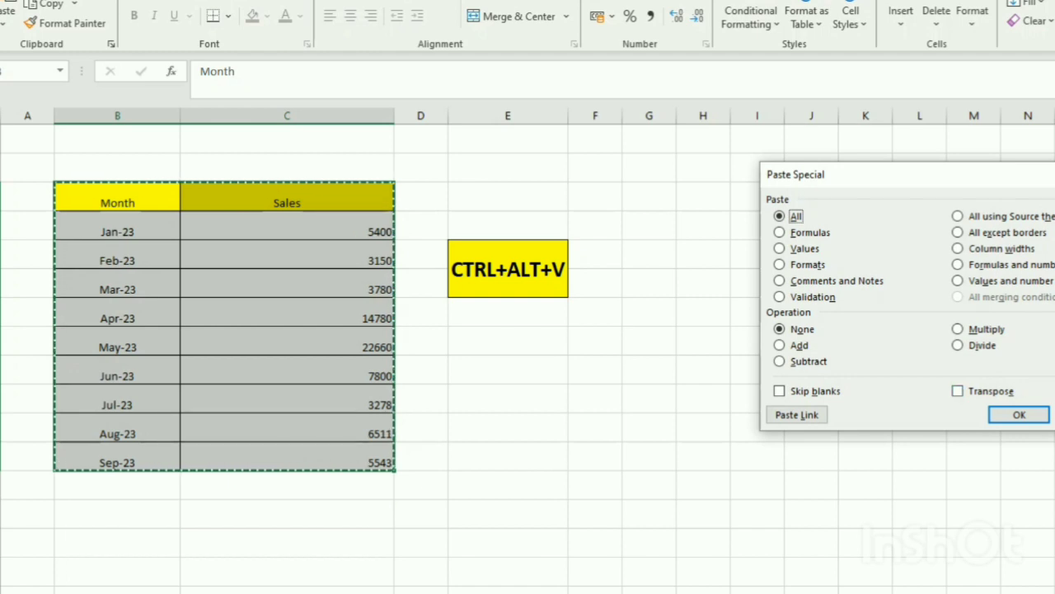
key("Escape")
left_click(649, 197)
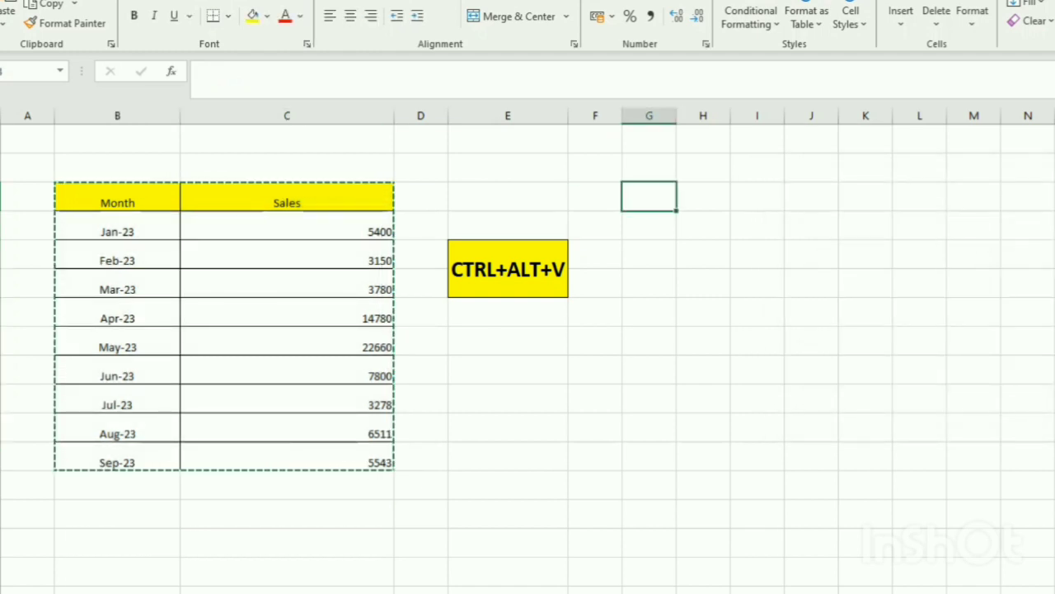
key("ctrl+alt+v")
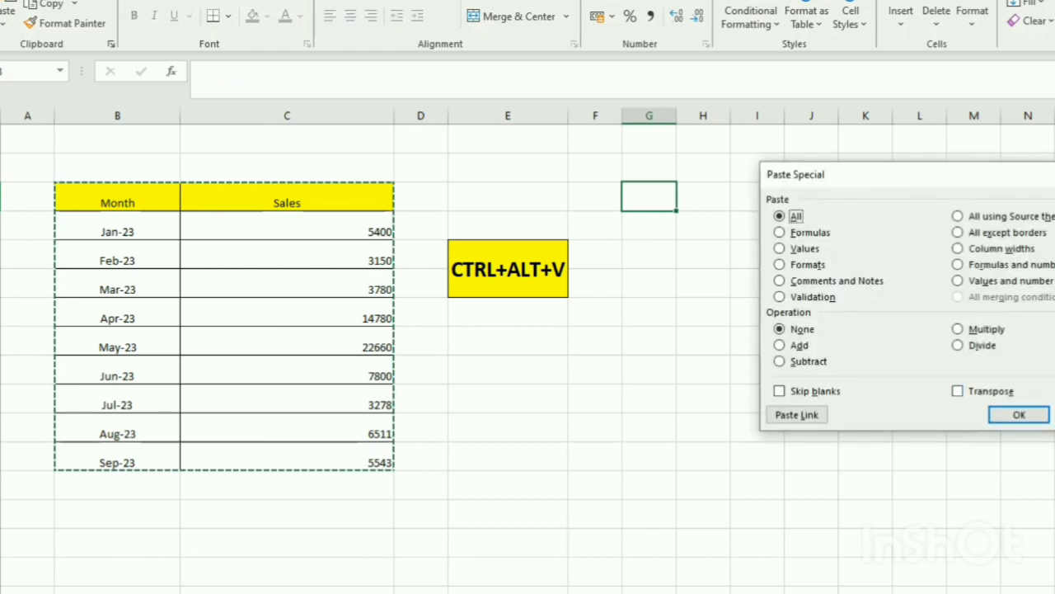
left_click(958, 391)
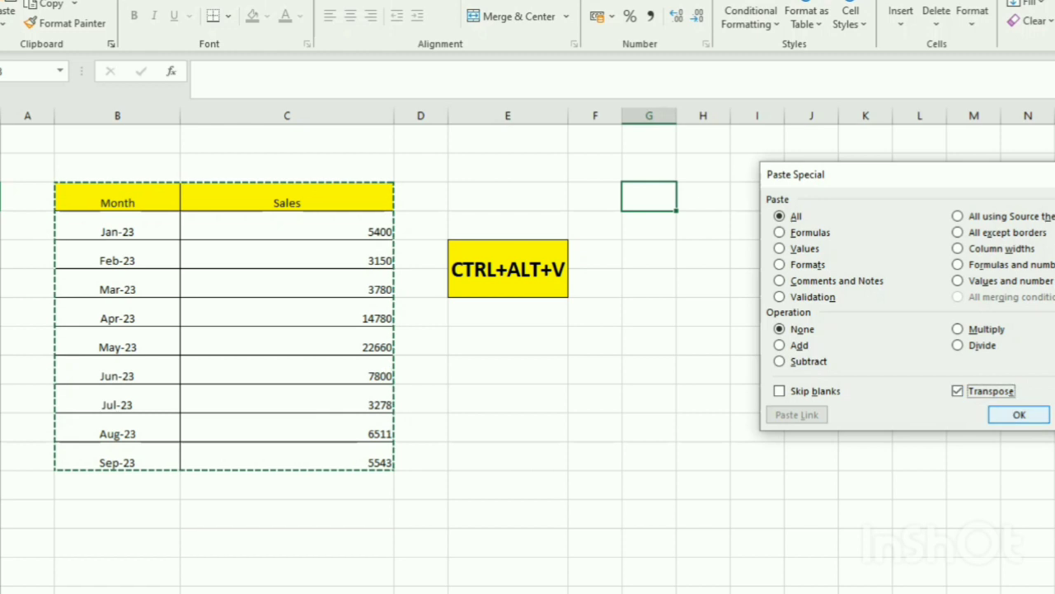
left_click(1020, 414)
left_click(973, 399)
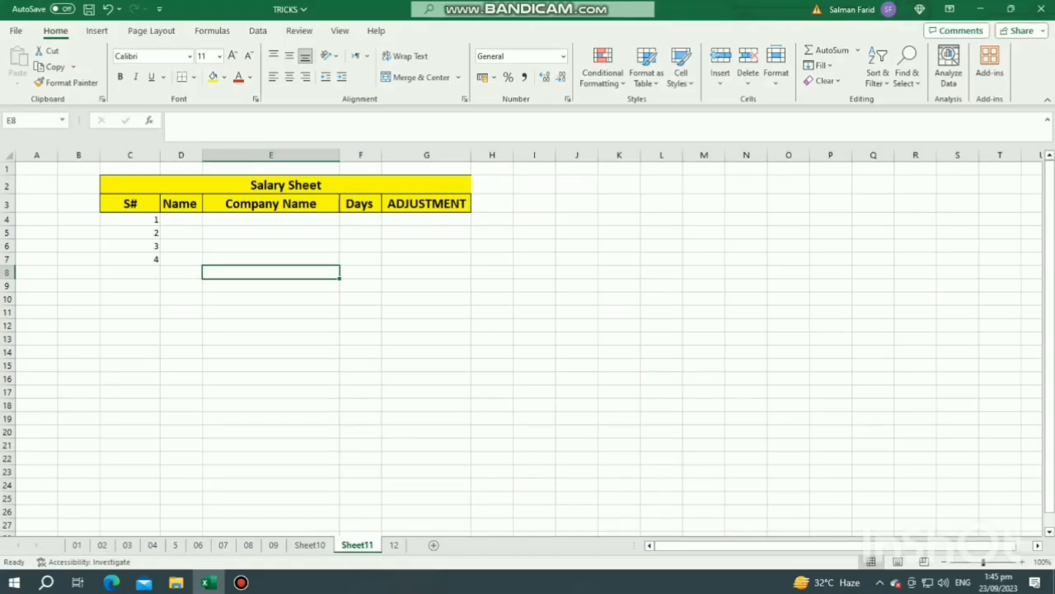
Review the S# and Name entries in rows 4 to 7 of the Salary Sheet
left_click(130, 219)
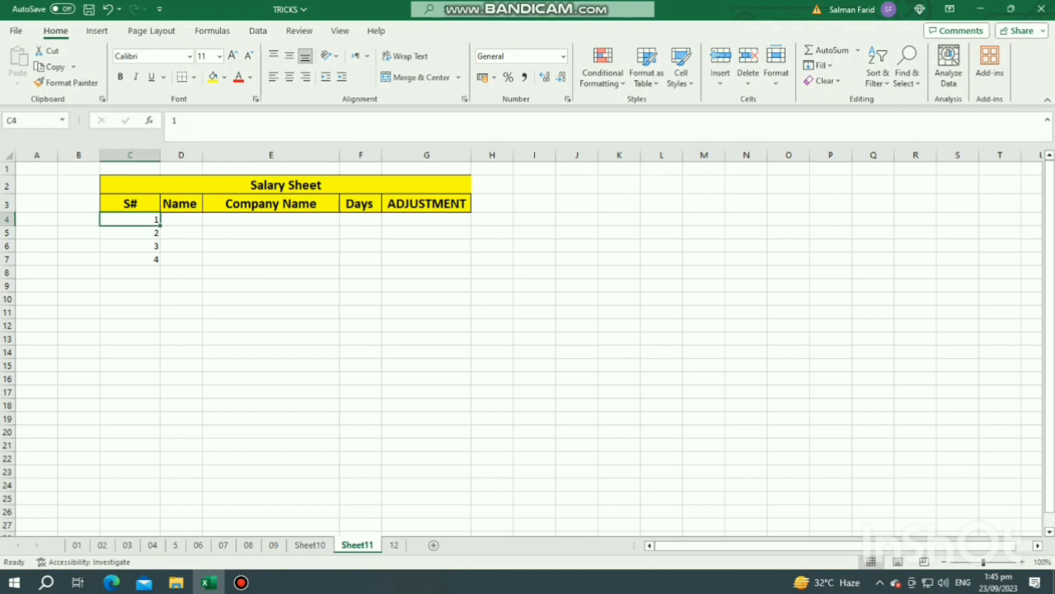
key("Down")
key("Down")
key("Down")
key("Up")
key("Up")
key("Up")
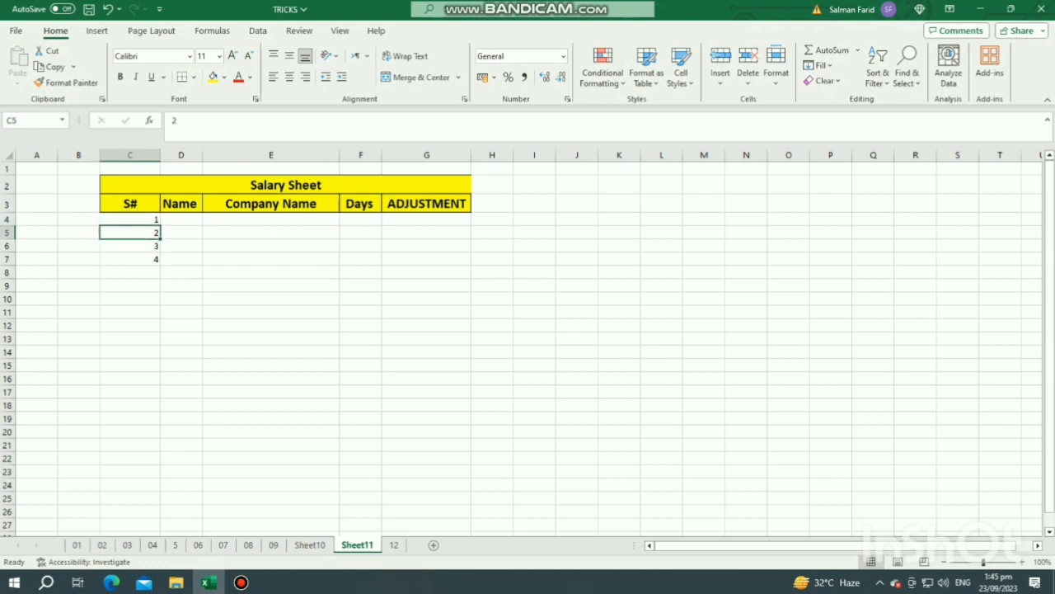
key("Right")
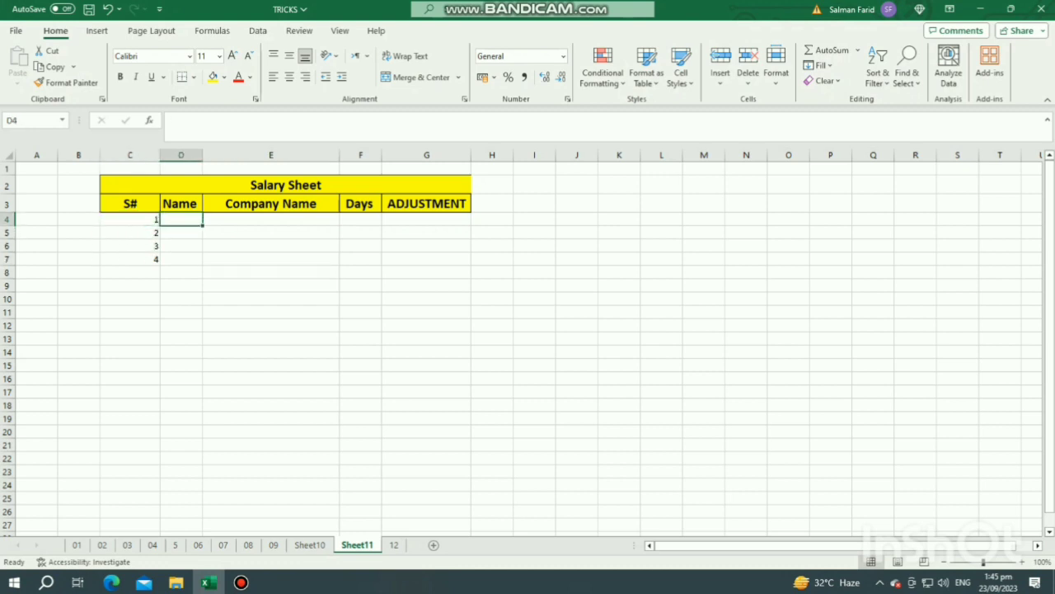
key("Down")
key("Down")
key("Down")
key("Up")
key("Up")
key("Up")
Enter "abc (pvy) ltd" as the first company name in cell E4
key("Right")
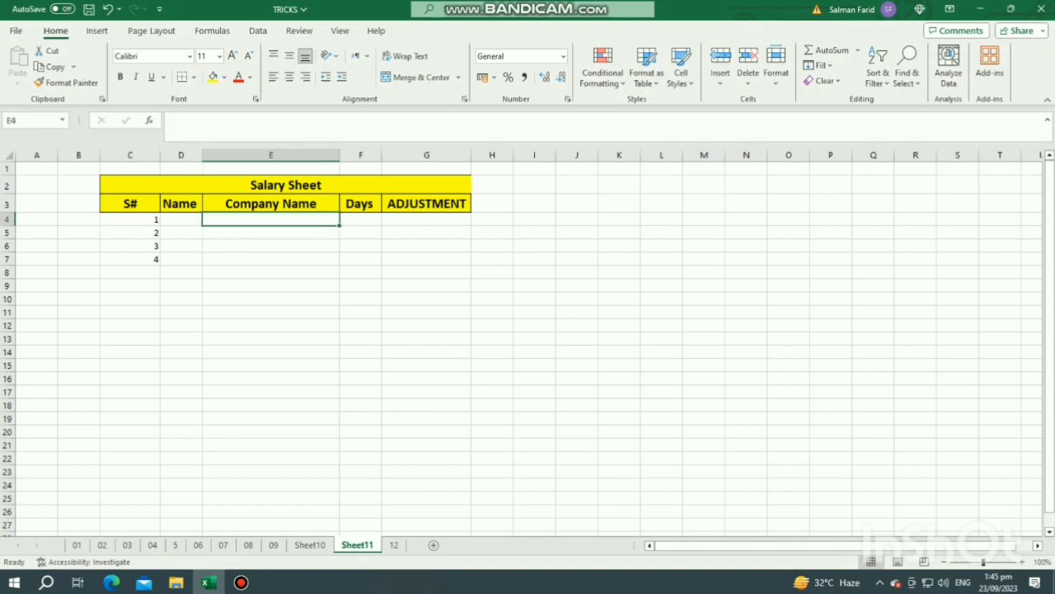
type("abc (")
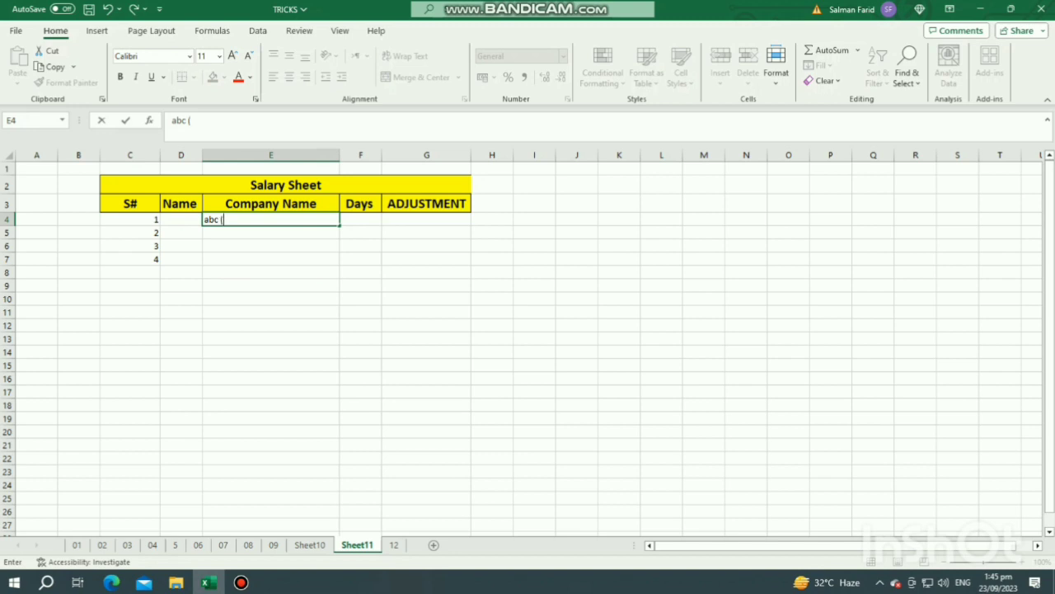
type("pvy) ltd")
key("Return")
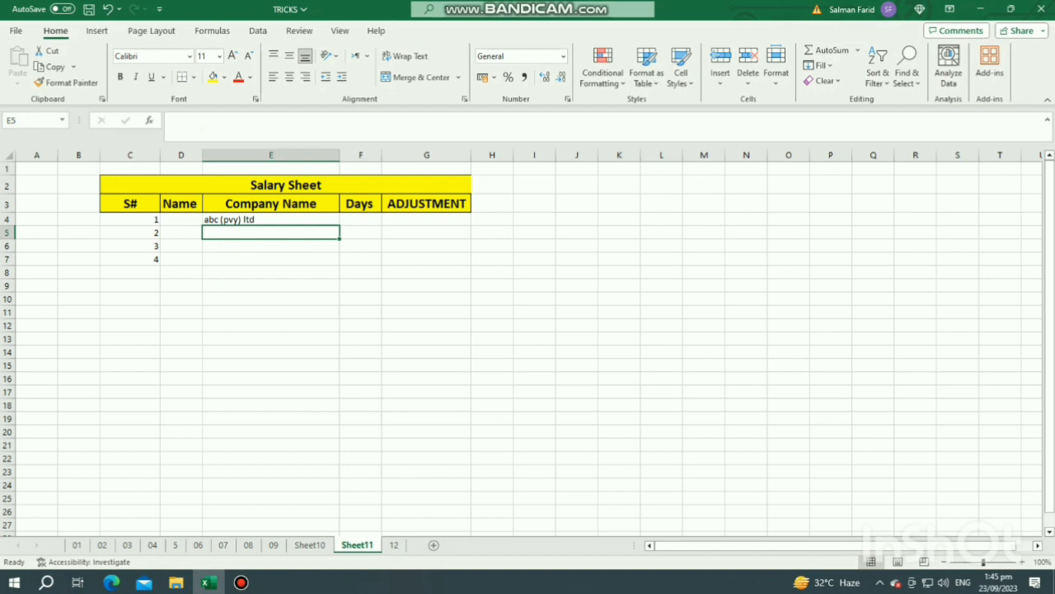
Correct the company name in E4 to "abc (pvt) ltd"
key("Up")
left_click(201, 121)
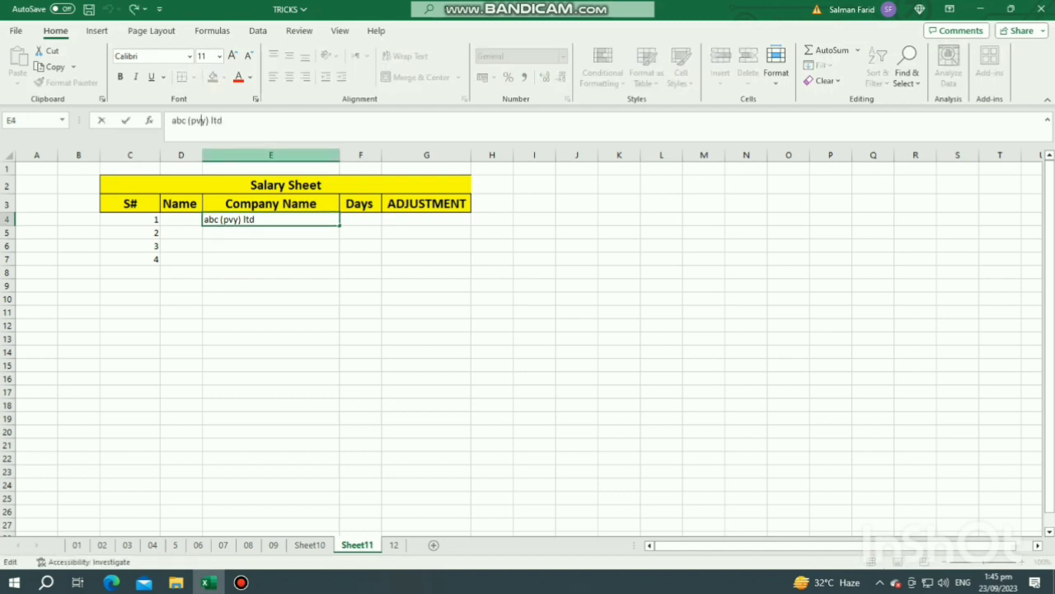
key("Delete")
type("t")
key("Return")
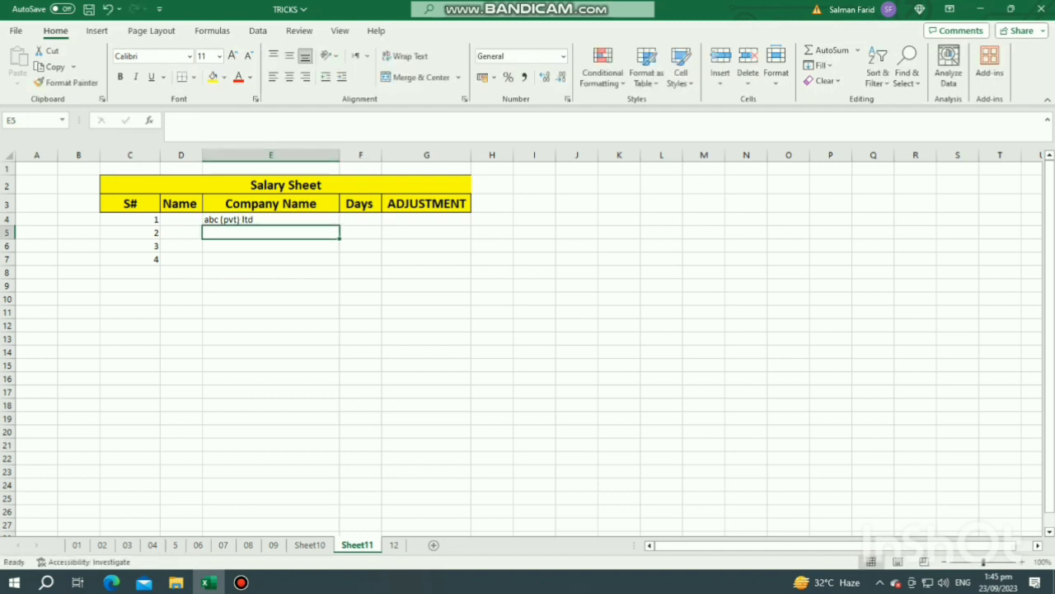
Copy the company name from E4 into E5:E20, and undo the paste
left_click(271, 219)
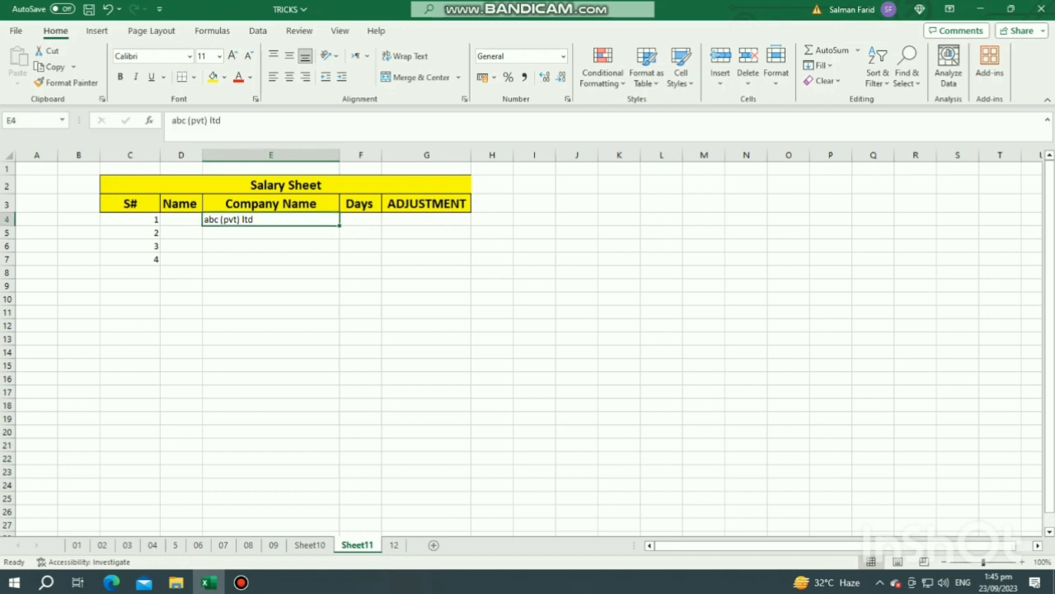
key("ctrl+c")
left_click_drag(270, 232, 271, 433)
key("Return")
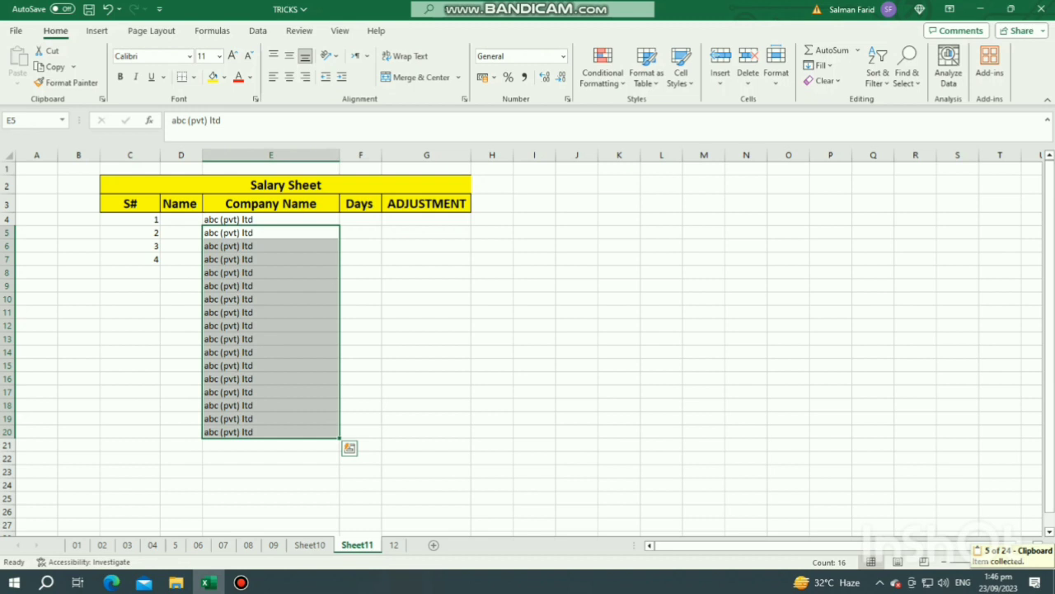
key("ctrl+z")
left_click(426, 339)
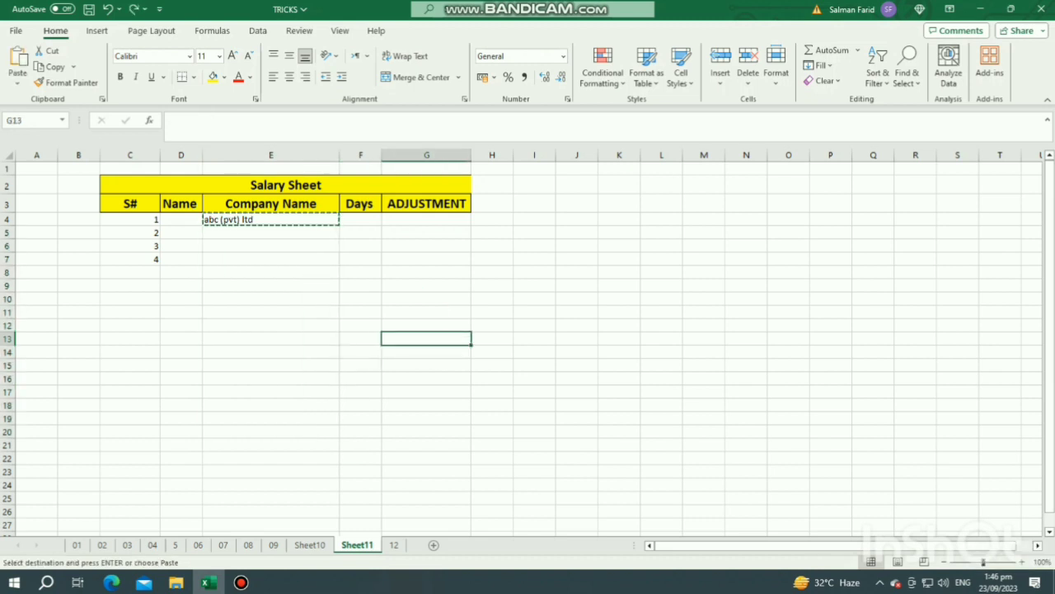
key("Escape")
left_click(271, 286)
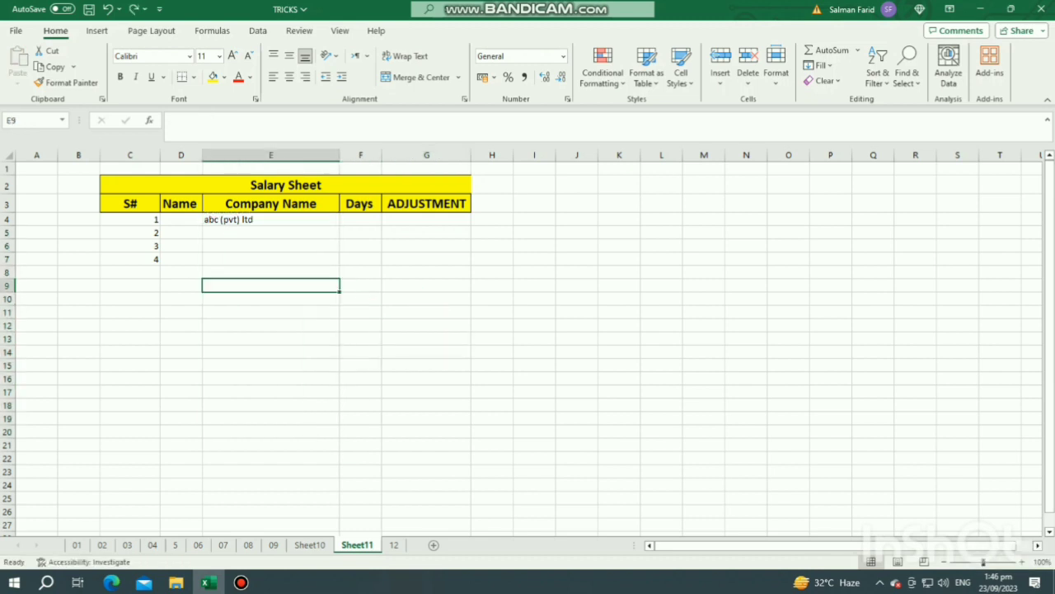
Fill the company name from E4 down to E16 with the Copy Cells fill option
left_click(271, 220)
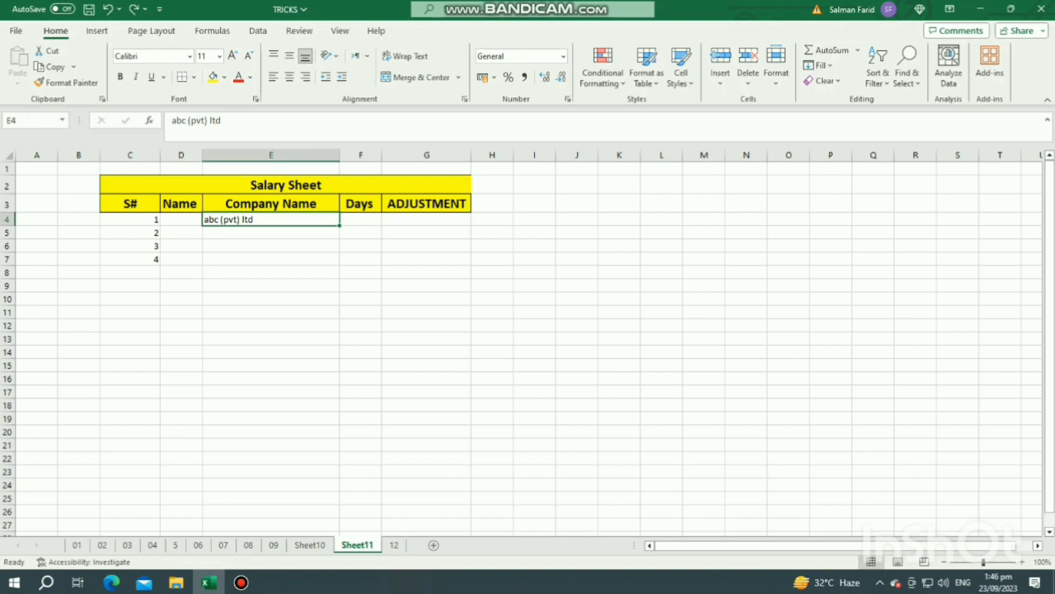
left_click(270, 285)
left_click(270, 220)
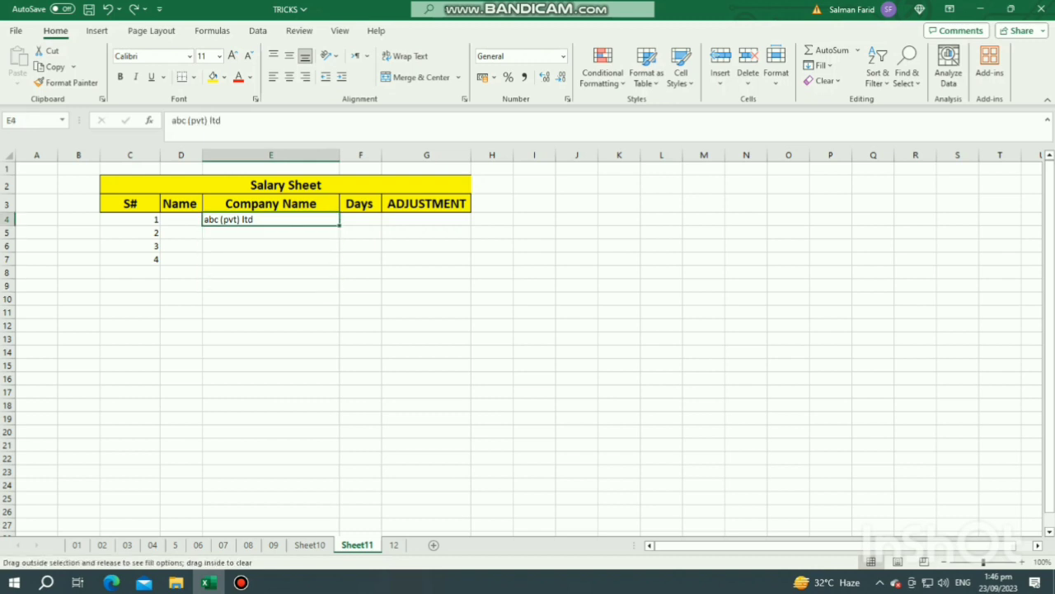
left_click_drag(339, 225, 339, 384)
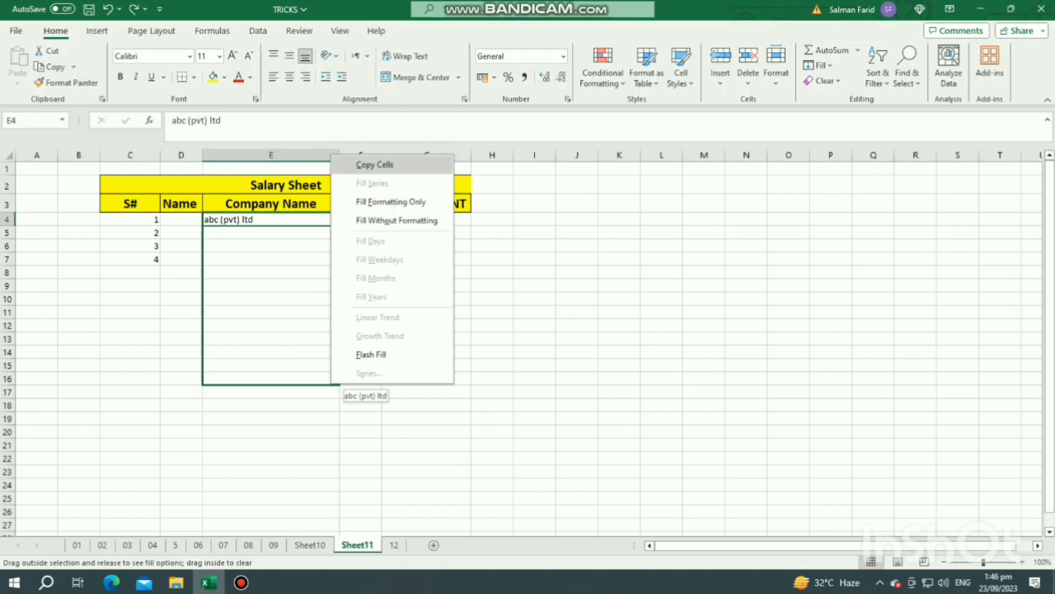
left_click(374, 164)
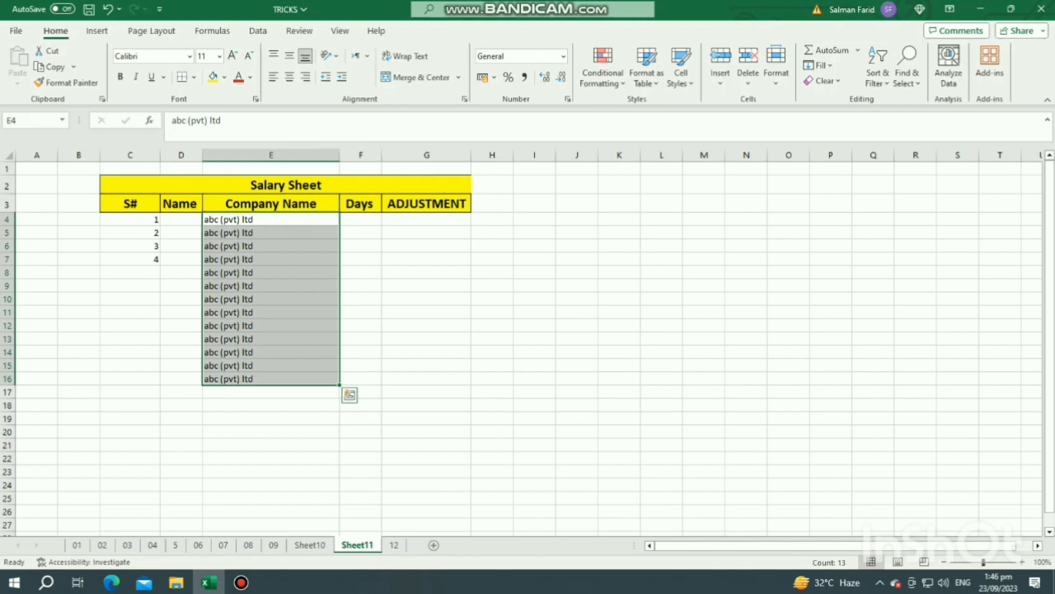
Shrink the filled company names back to E4:E5 with the fill handle, clearing the cells below
left_click_drag(339, 384, 339, 252)
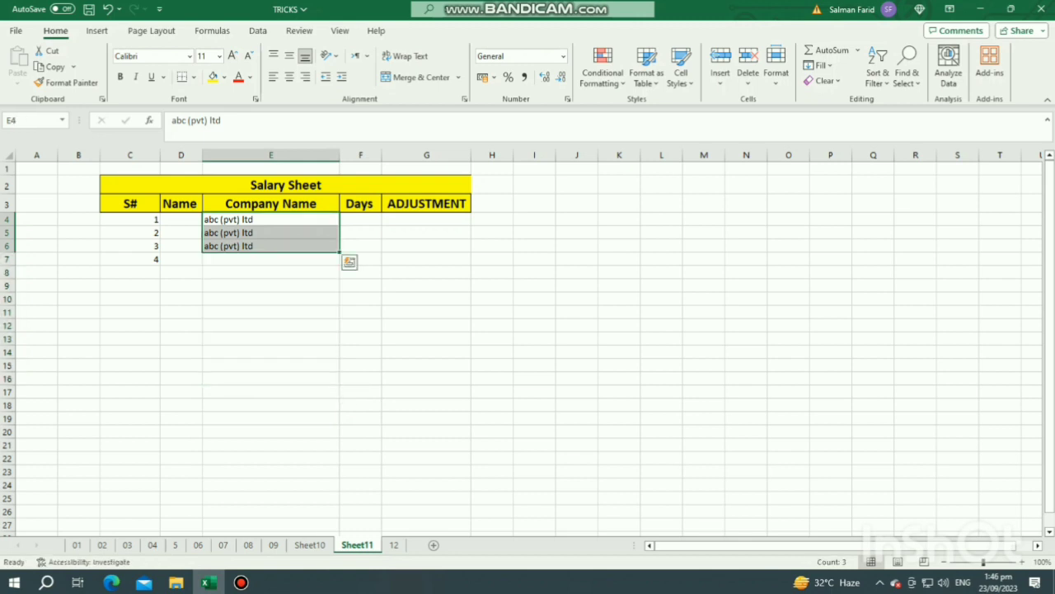
left_click_drag(339, 253, 339, 240)
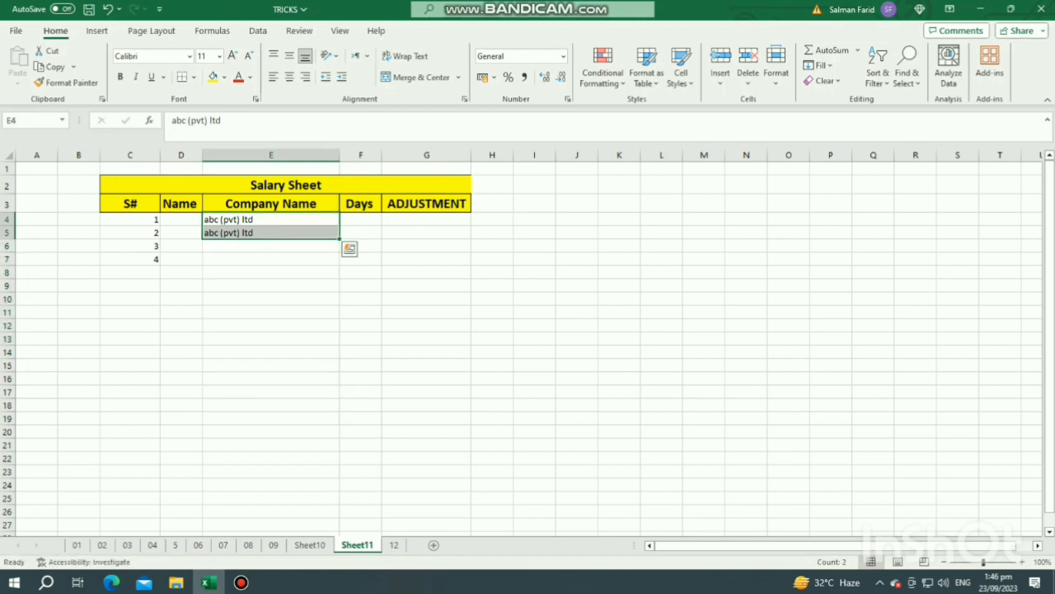
left_click(271, 339)
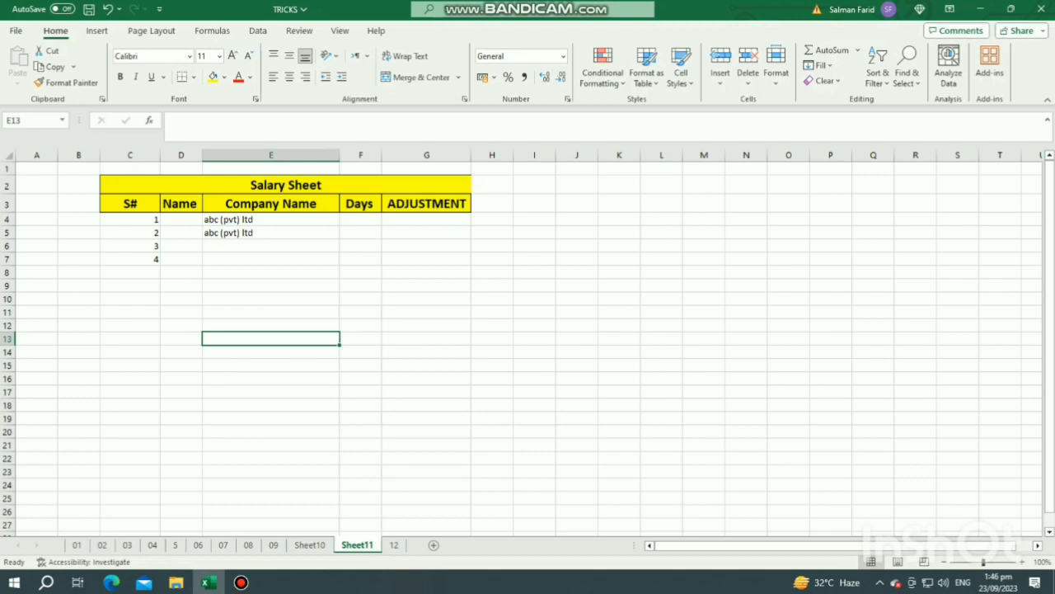
left_click(270, 246)
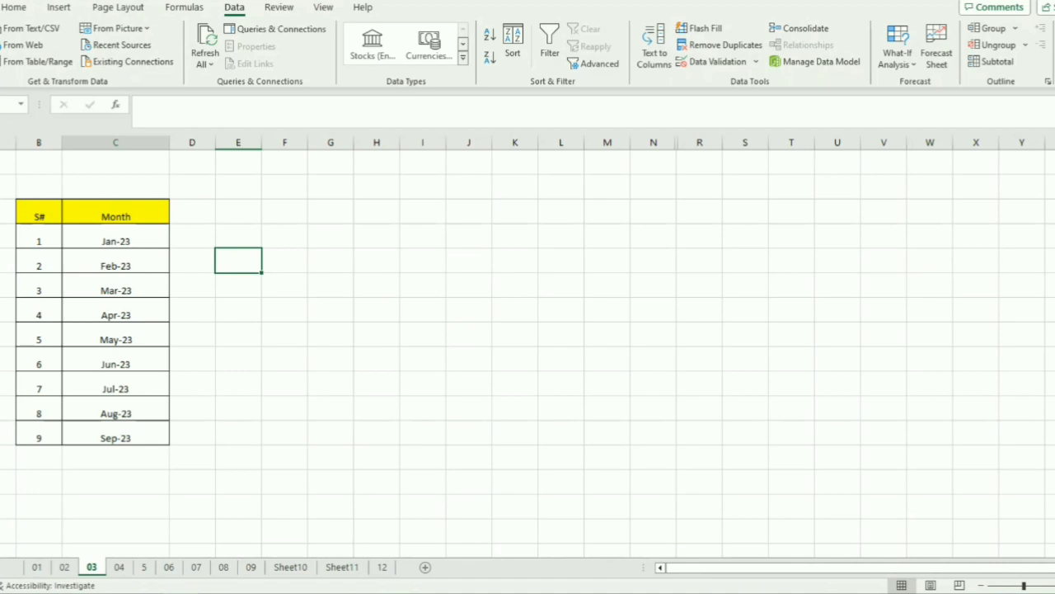
Copy the Jan-23 cell across columns D to N of its row on sheet 03, and undo the paste
left_click(116, 241)
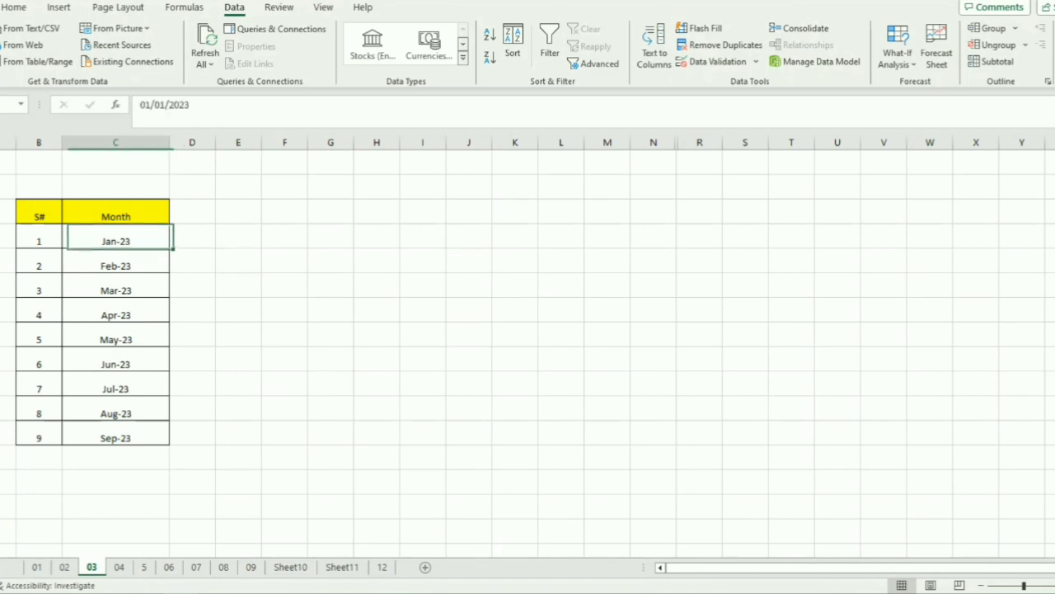
key("ctrl+c")
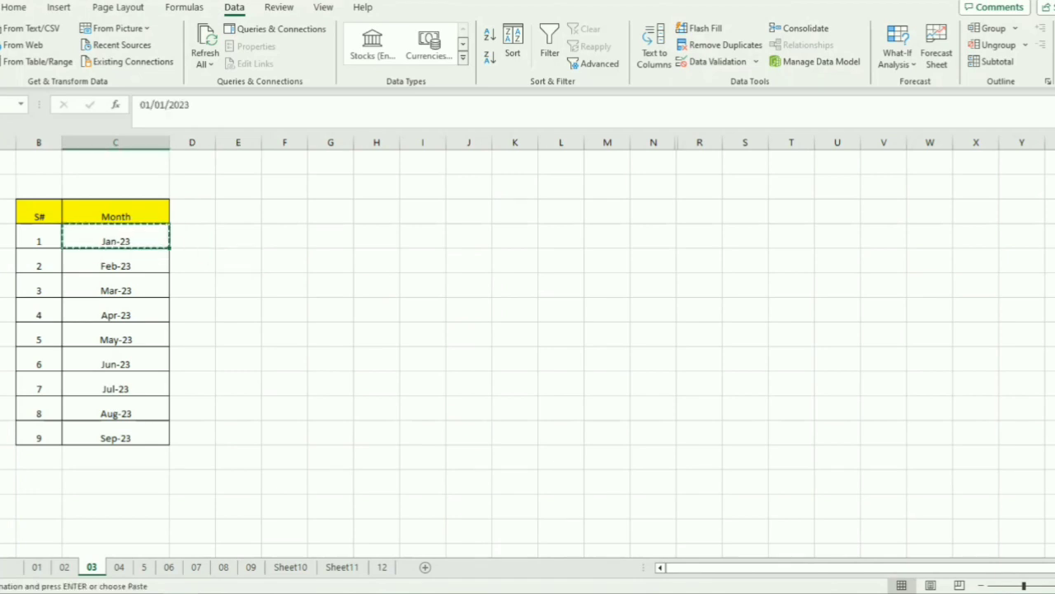
left_click_drag(192, 235, 653, 235)
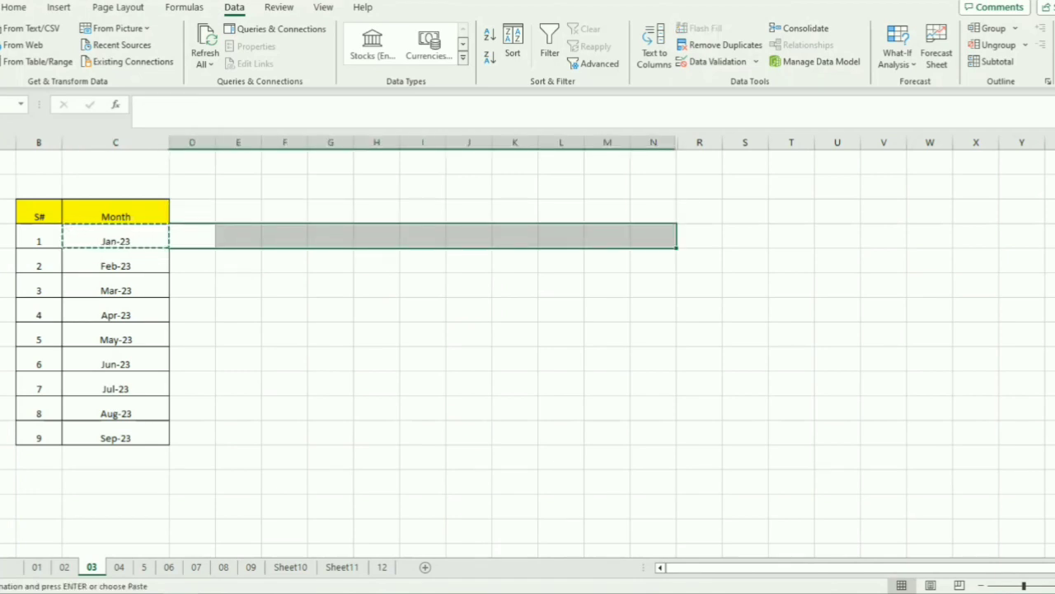
key("ctrl+v")
key("ctrl+z")
left_click(377, 358)
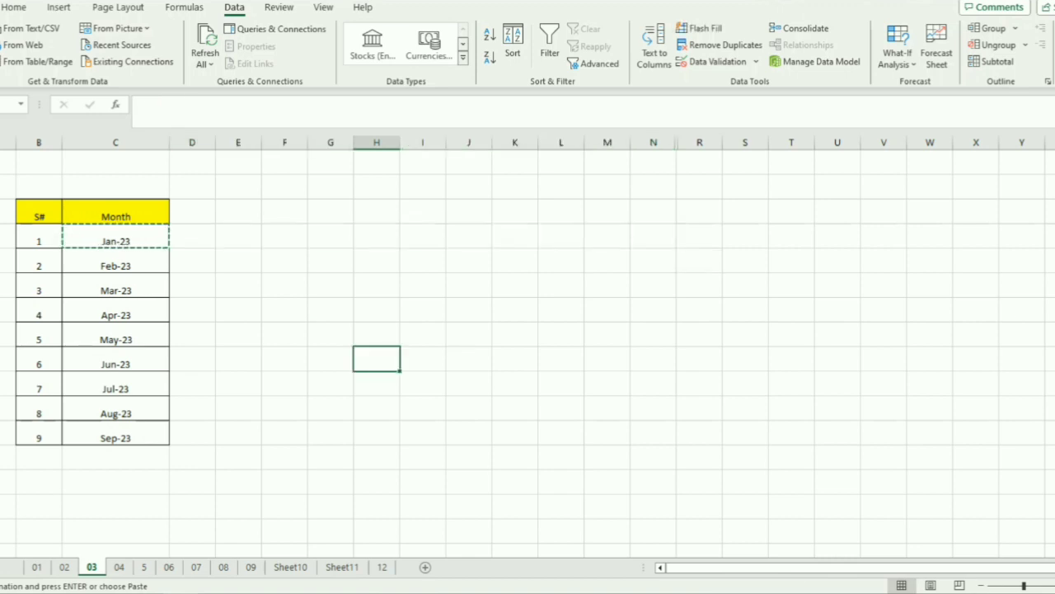
Cancel the pending copy and unhide the hidden columns between N and R on sheet 03
left_click(285, 334)
key("Escape")
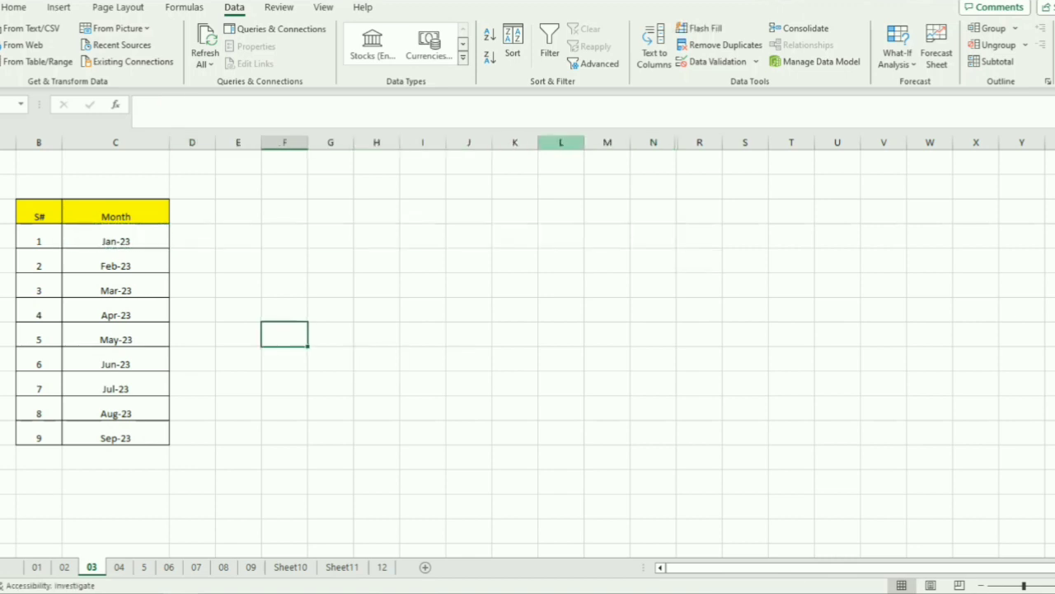
left_click_drag(630, 142, 728, 141)
right_click(728, 142)
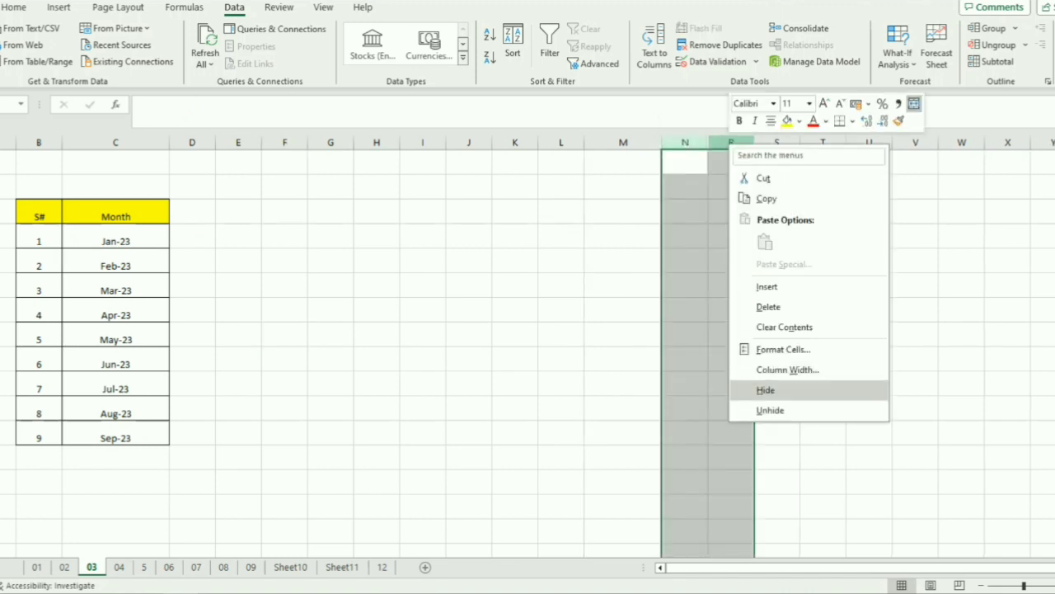
left_click(770, 410)
left_click(686, 408)
Fill the Jan-23 date in column C rightward across columns D to N of its row
left_click_drag(115, 240, 686, 240)
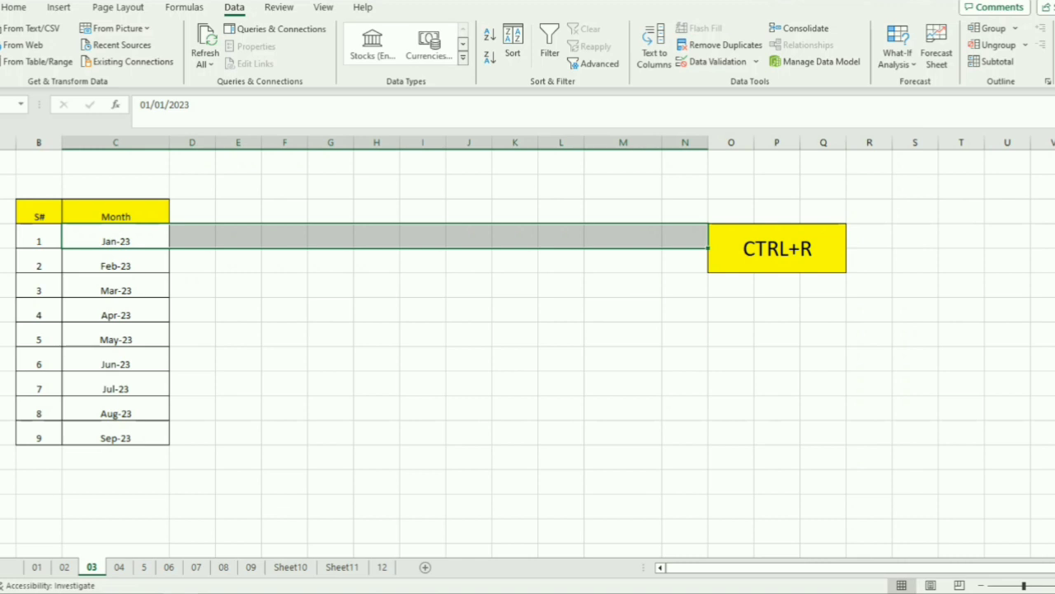
key("ctrl+r")
left_click(561, 358)
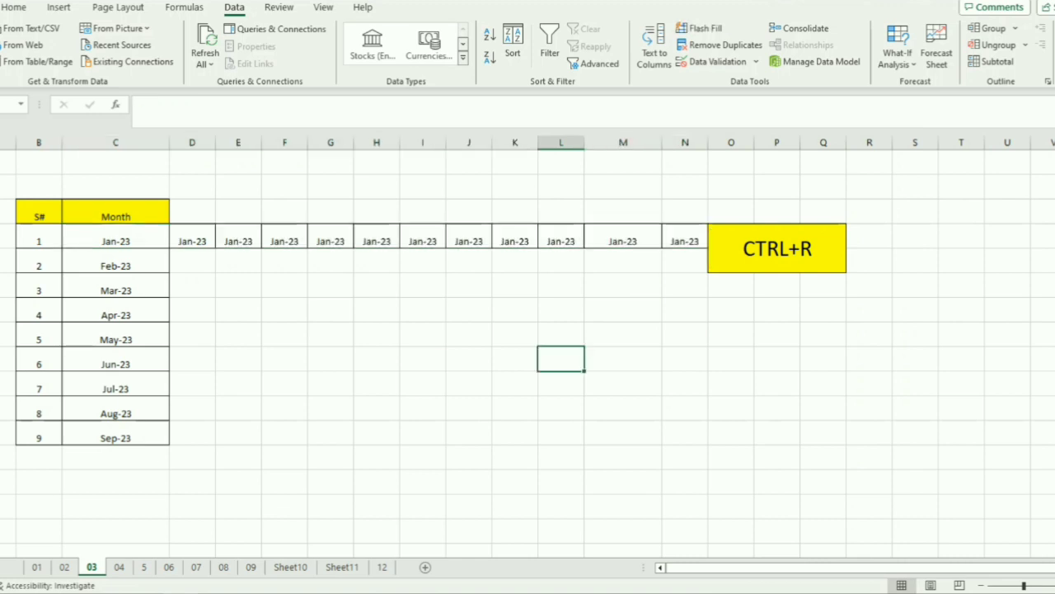
Unhide the hidden rows just below the Sep-23 row on sheet 03
scroll(528, 352, "down", 1)
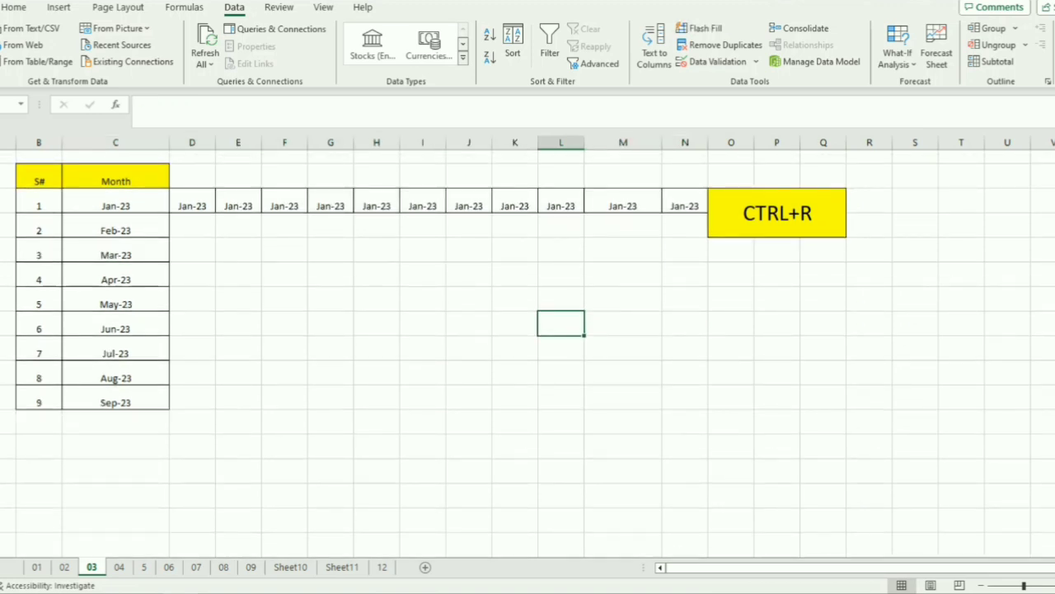
left_click(115, 398)
left_click(284, 398)
left_click(116, 399)
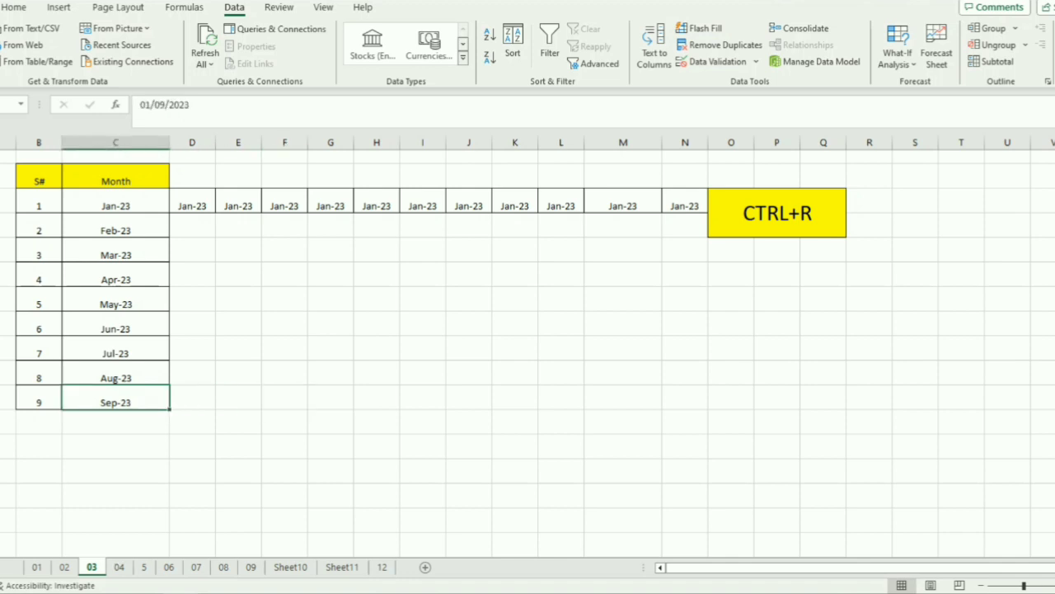
left_click_drag(1, 422, 1, 446)
right_click(1, 447)
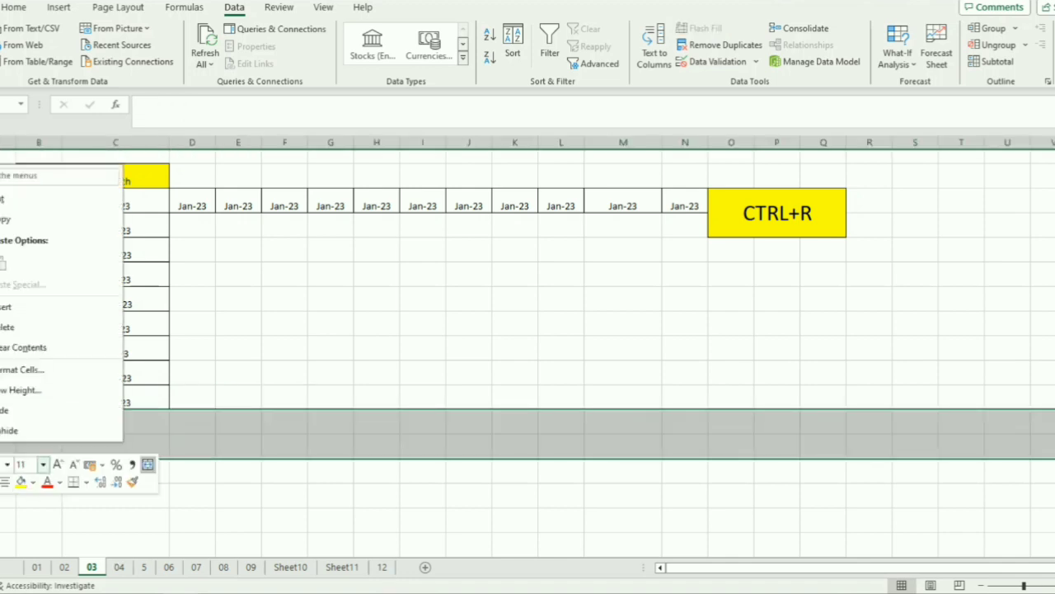
left_click(10, 430)
left_click(377, 323)
Fill the Sep-23 date down into the eleven cells below it in column C
left_click(116, 398)
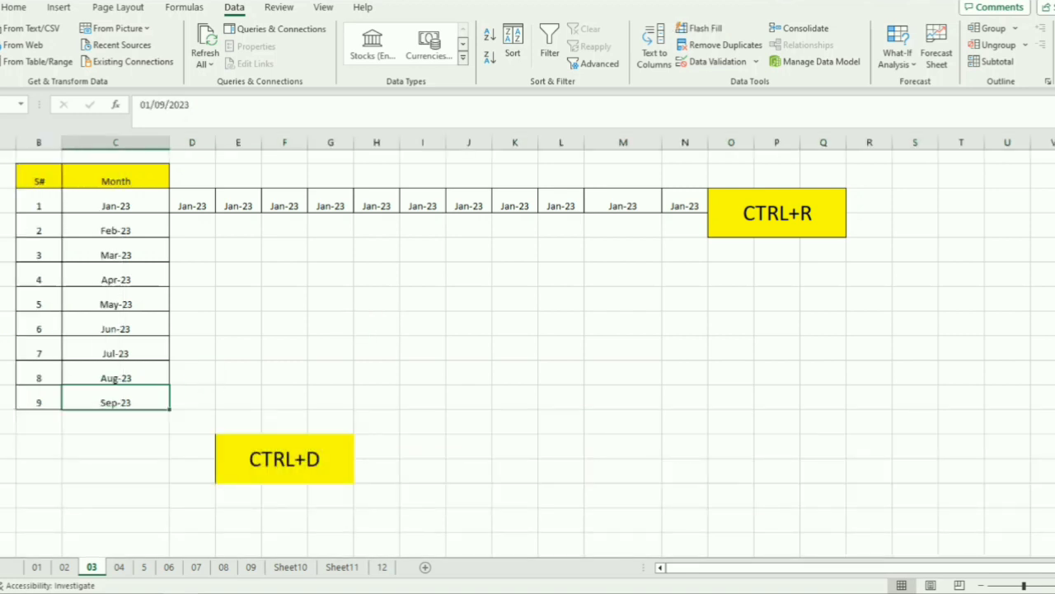
left_click_drag(115, 398, 115, 541)
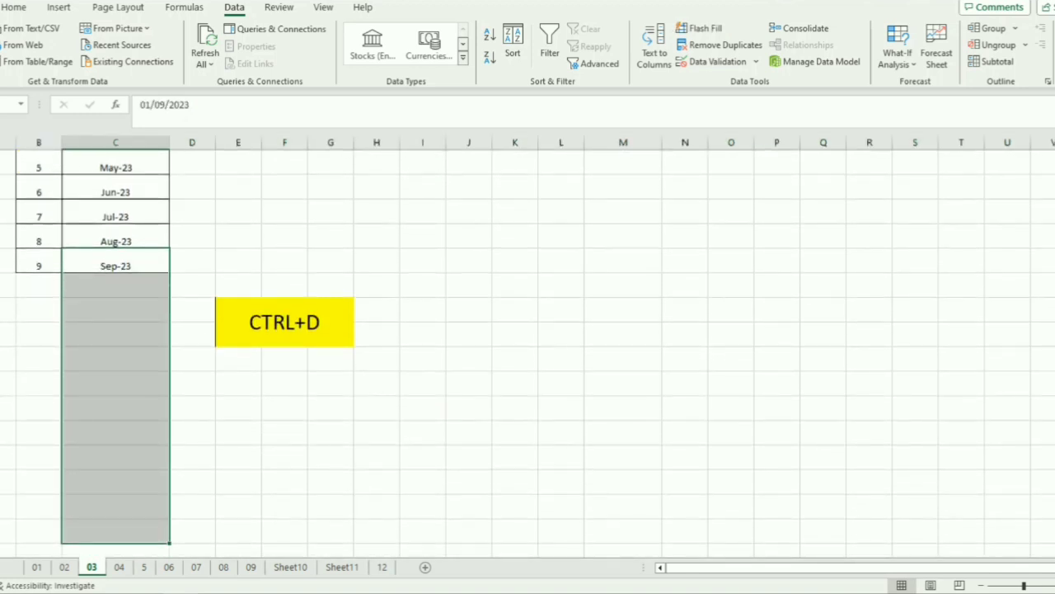
key("ctrl+d")
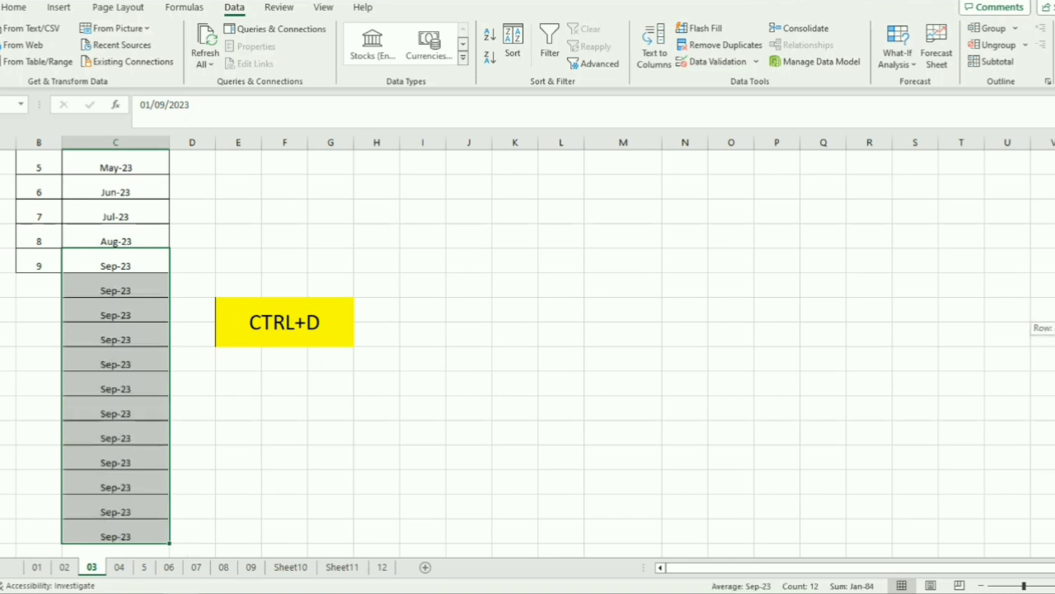
scroll(527, 346, "up", 2)
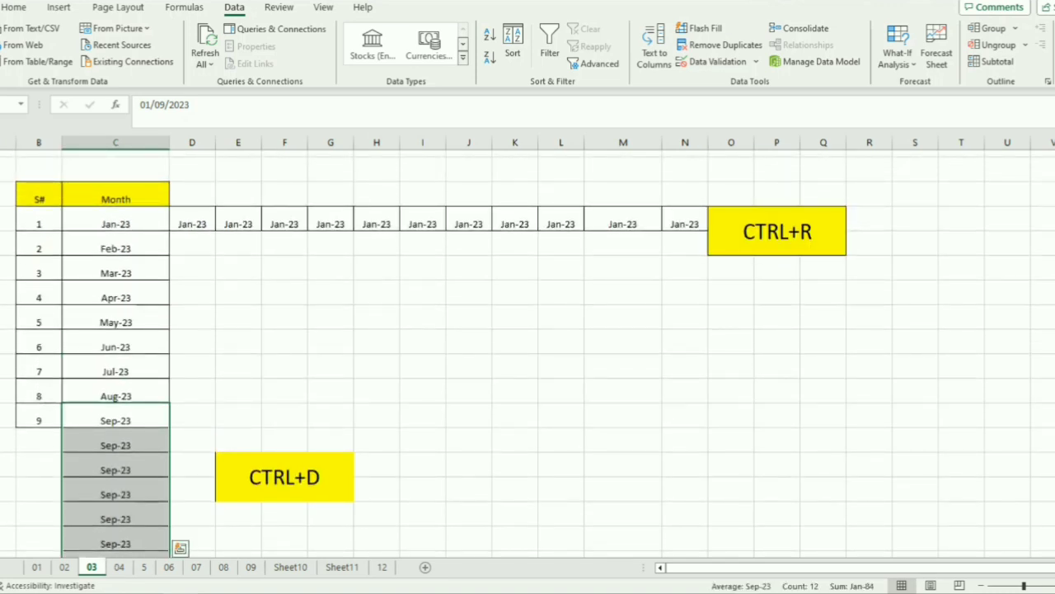
left_click(684, 366)
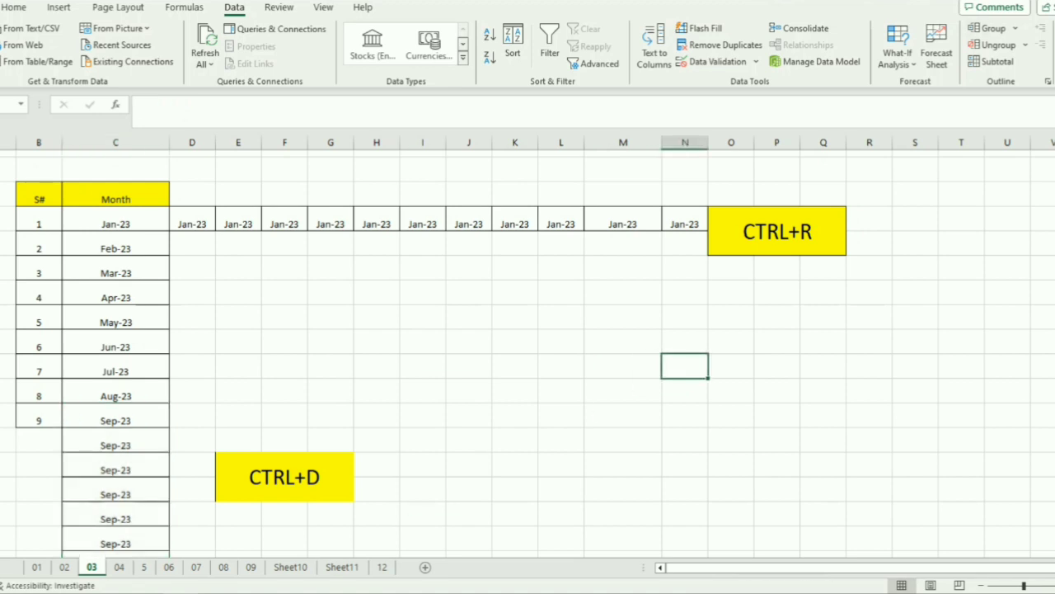
left_click(516, 341)
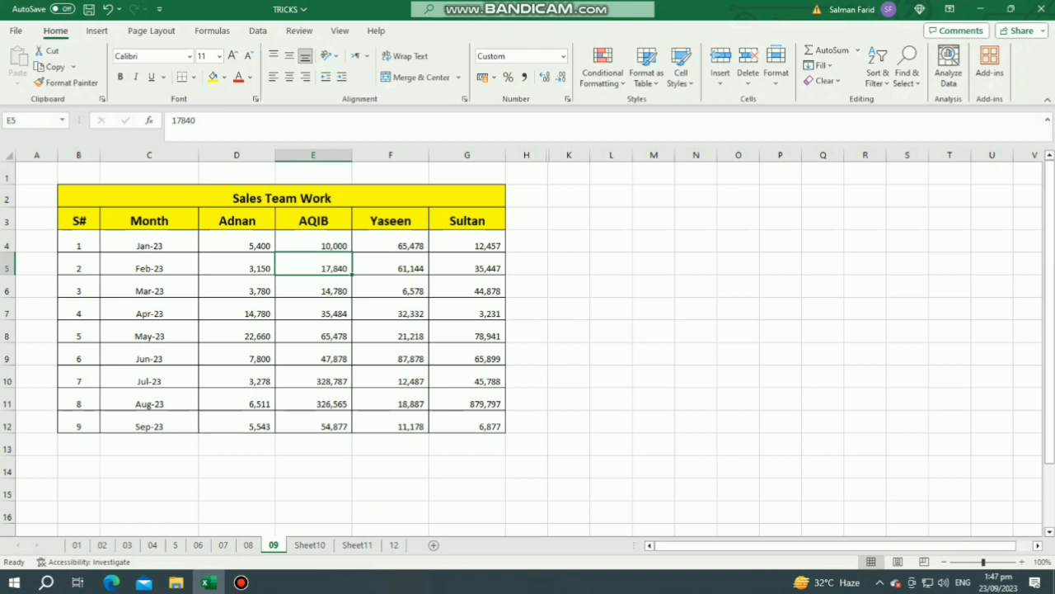
Hide column F of the Sales Team Work table on sheet 09
left_click(390, 155)
right_click(390, 155)
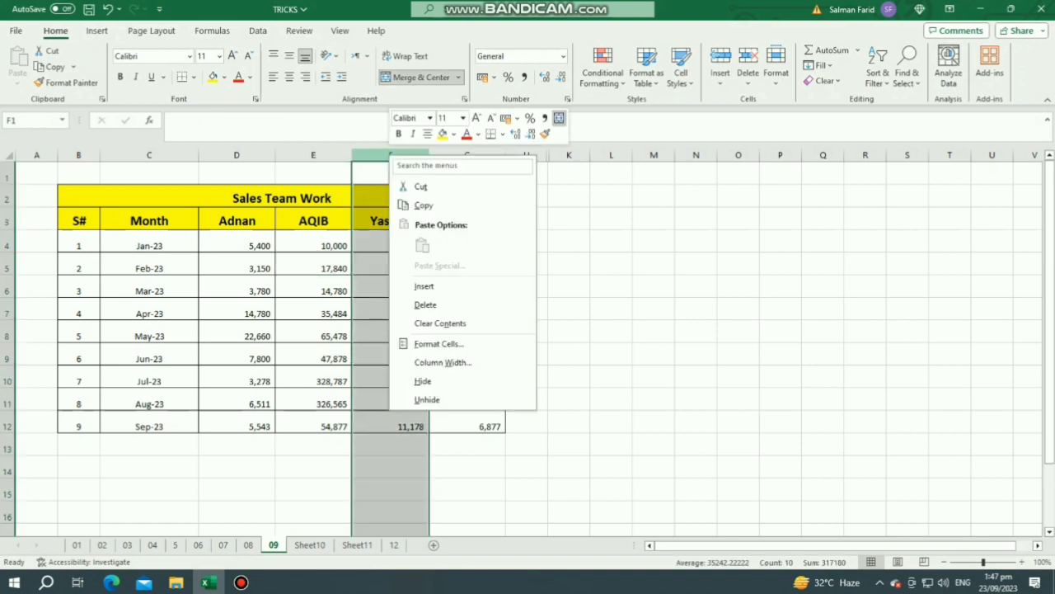
left_click(422, 381)
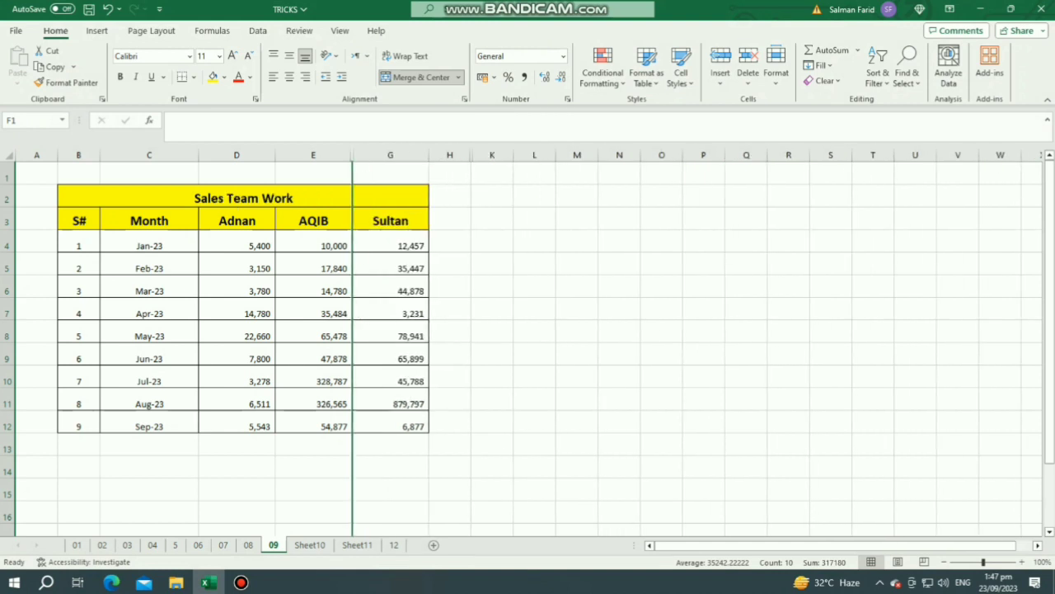
left_click(534, 353)
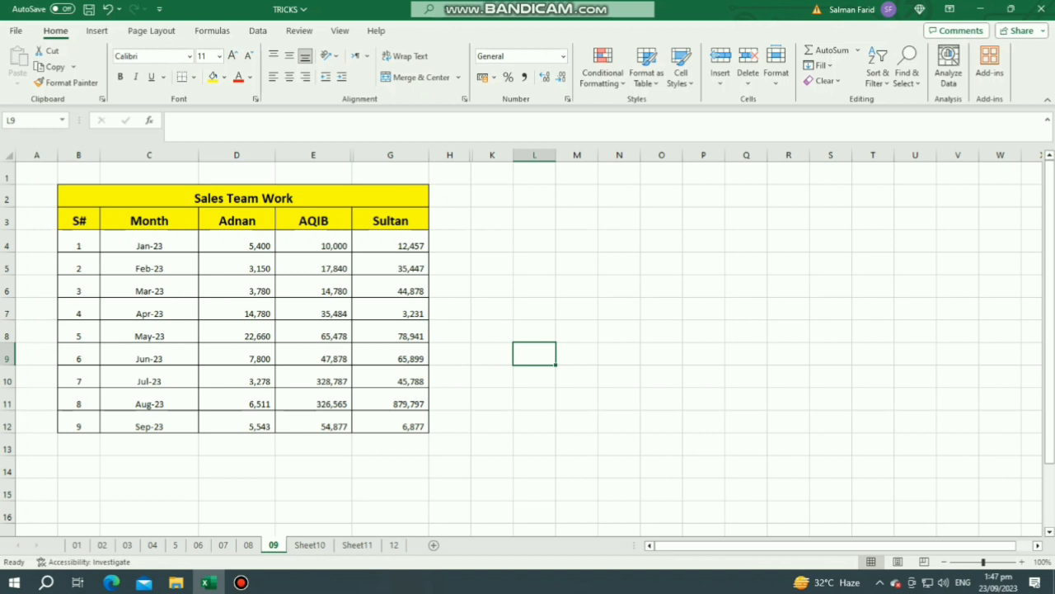
Copy B3:G12 from sheet 09 to A1 of Sheet10, undo the paste, and return to sheet 09
left_click_drag(79, 220, 390, 427)
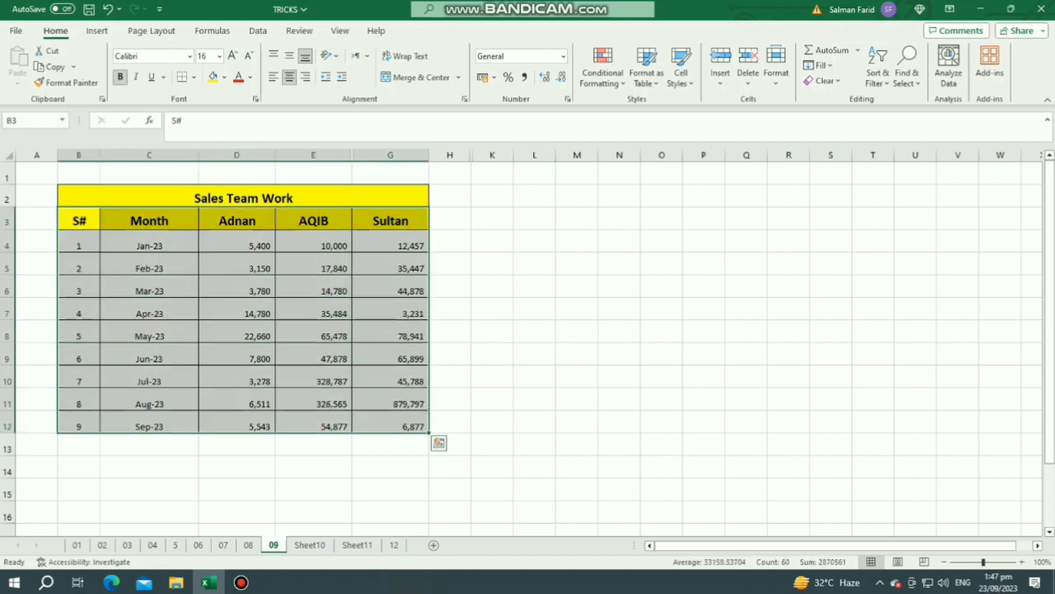
key("ctrl+c")
key("ctrl+Page_Down")
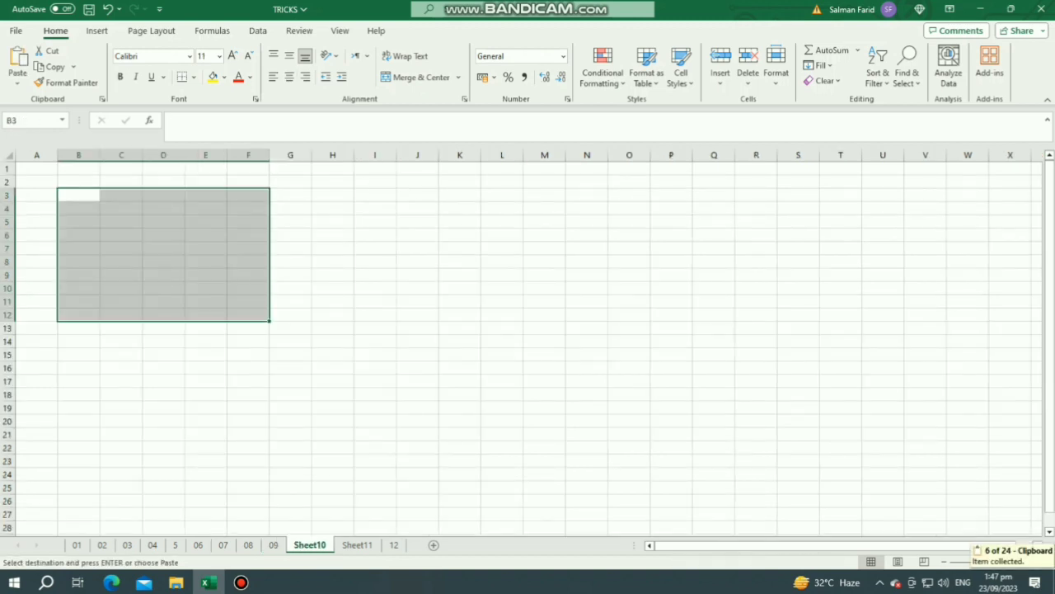
key("ctrl+a")
key("ctrl+v")
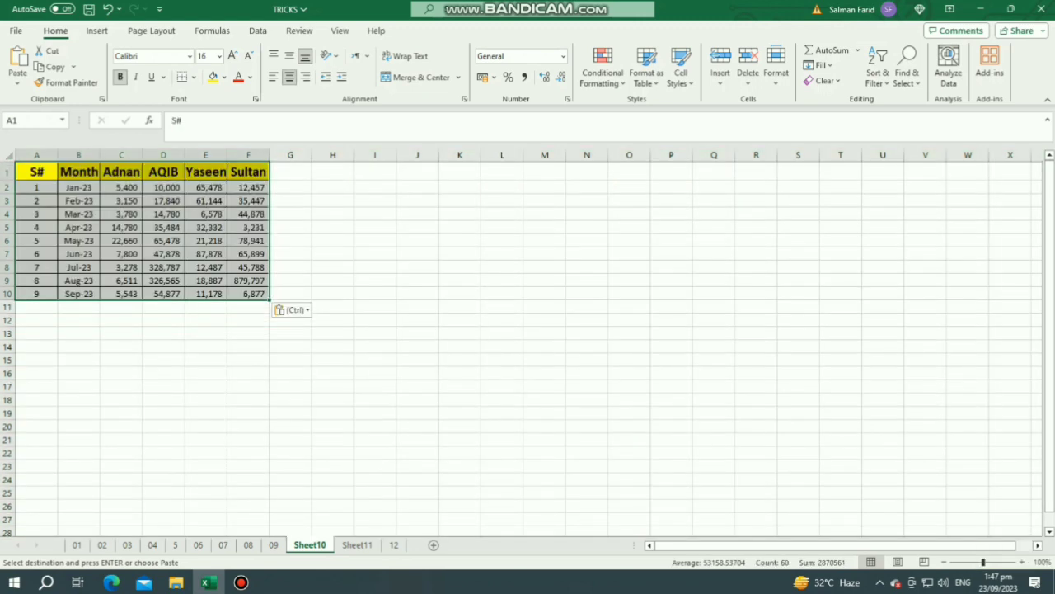
key("ctrl+z")
left_click(460, 487)
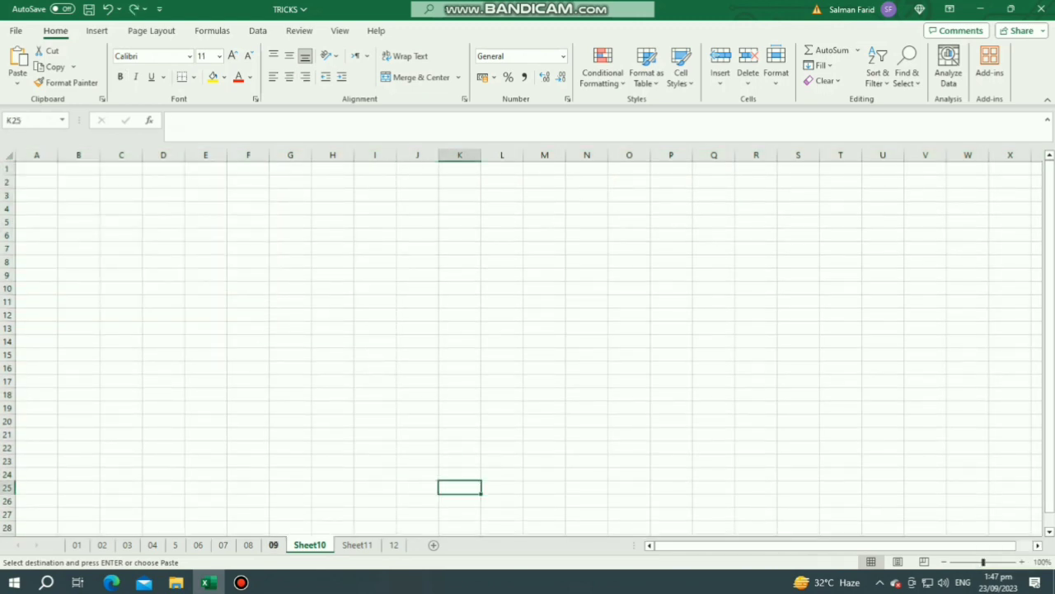
left_click(273, 544)
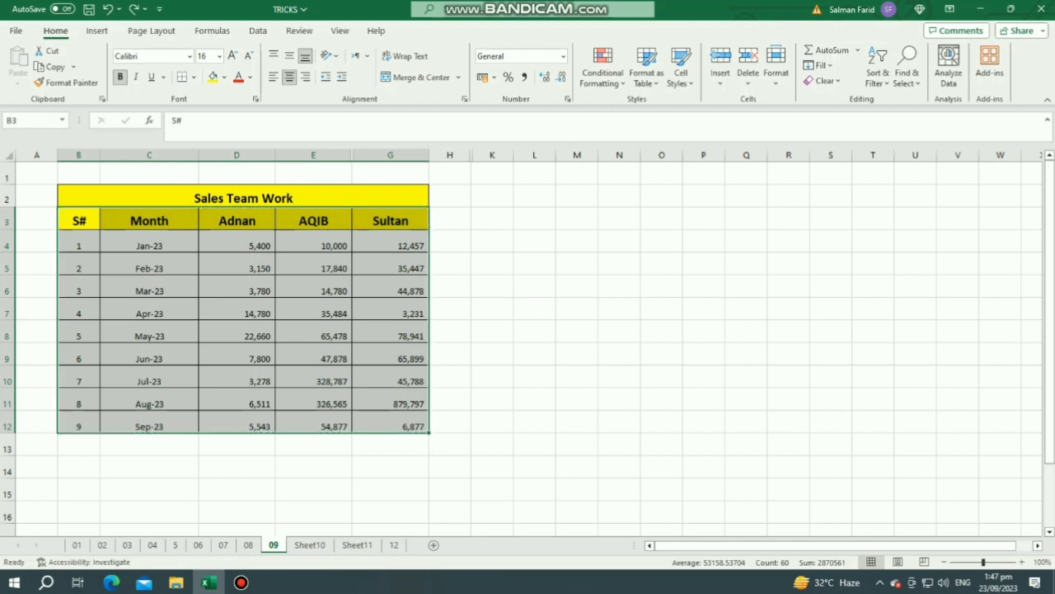
Unhide columns I and J between H and K on sheet 09
left_click_drag(449, 155, 492, 155)
left_click(313, 287)
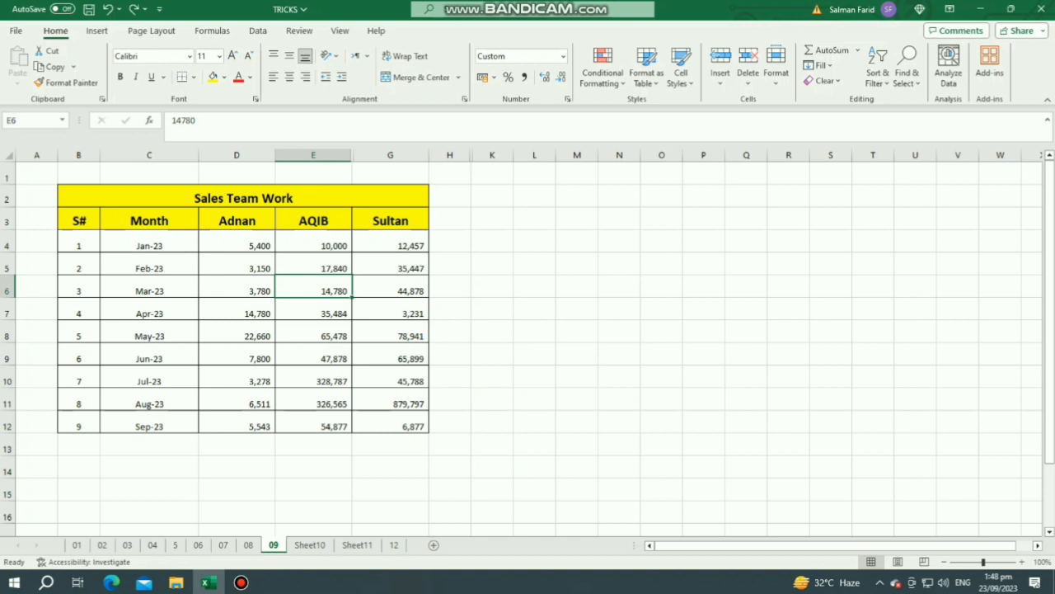
left_click_drag(449, 155, 492, 155)
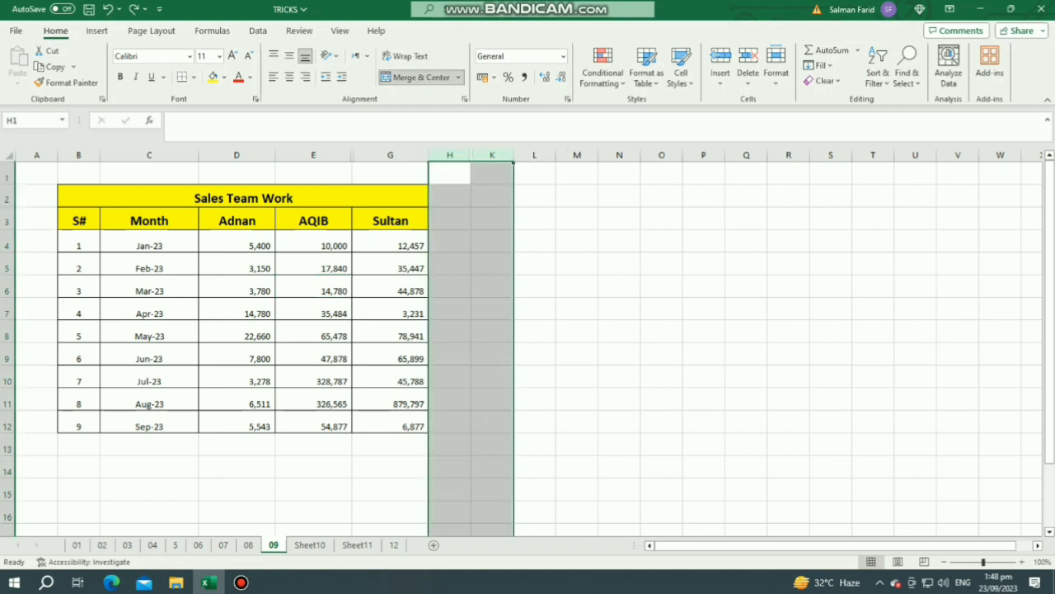
right_click(477, 156)
left_click(515, 398)
left_click(619, 420)
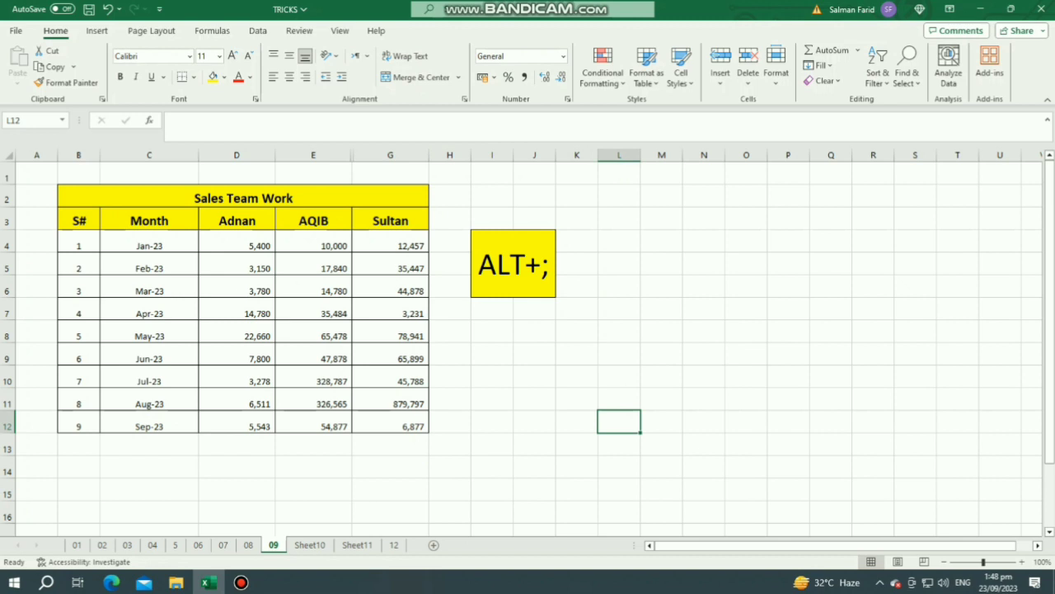
Restrict the selection of B3:G12 on sheet 09 to visible cells only and copy it
left_click_drag(78, 221, 417, 427)
key("ctrl+c")
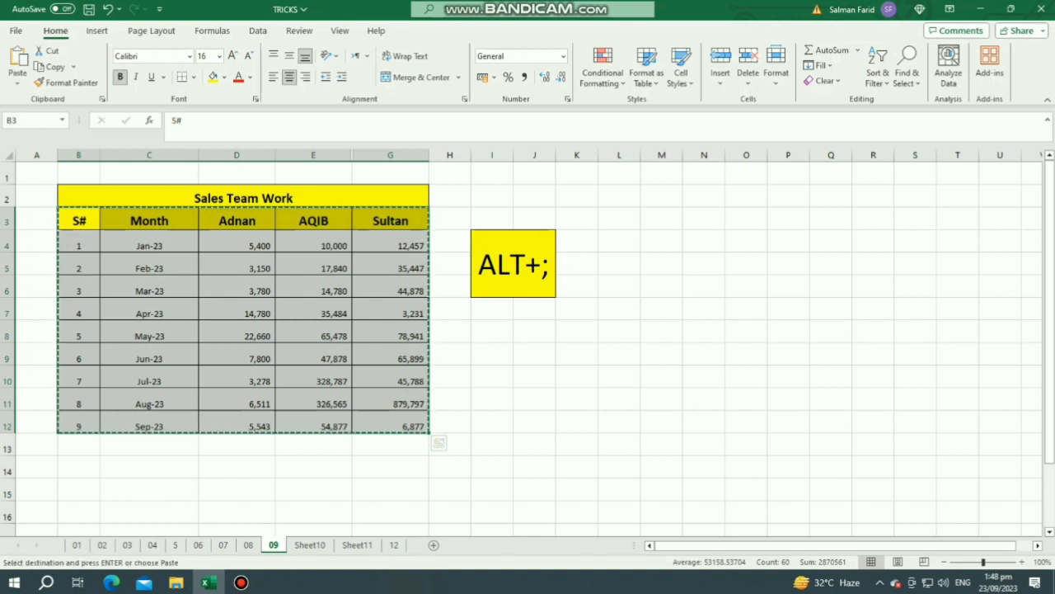
key("alt+semicolon")
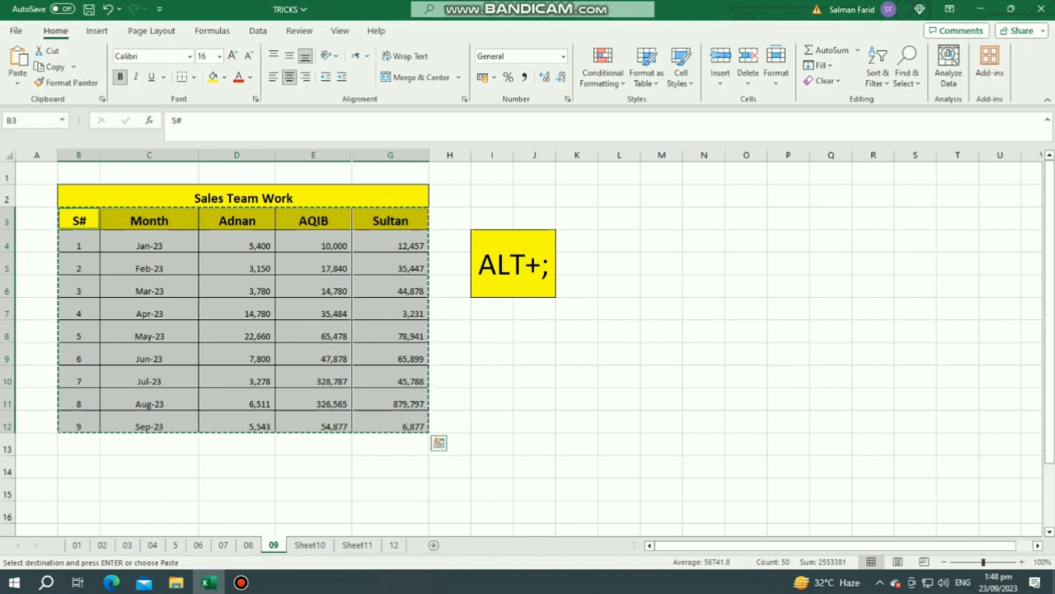
key("Escape")
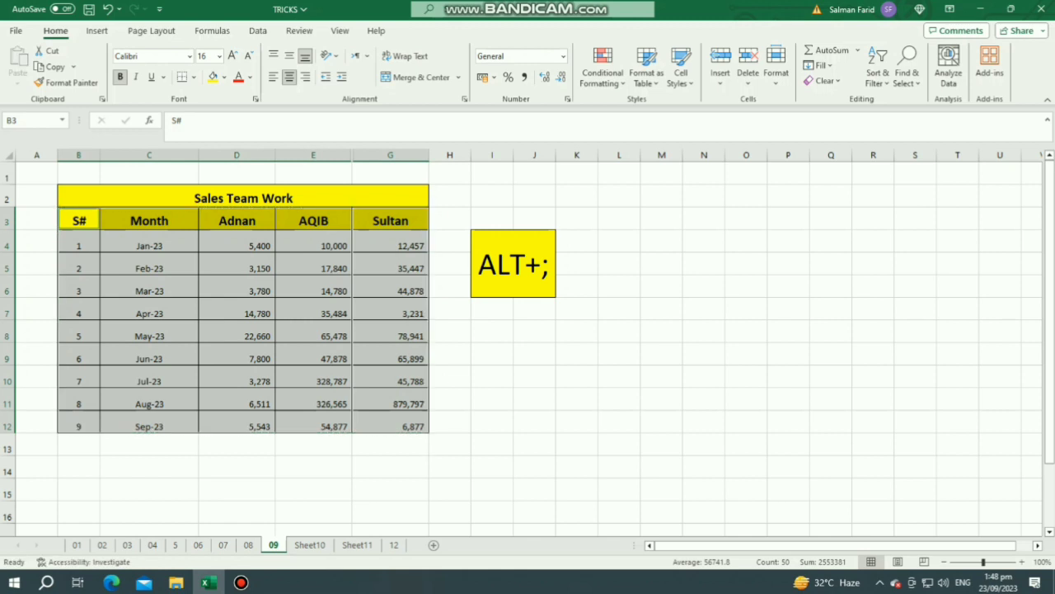
key("ctrl+c")
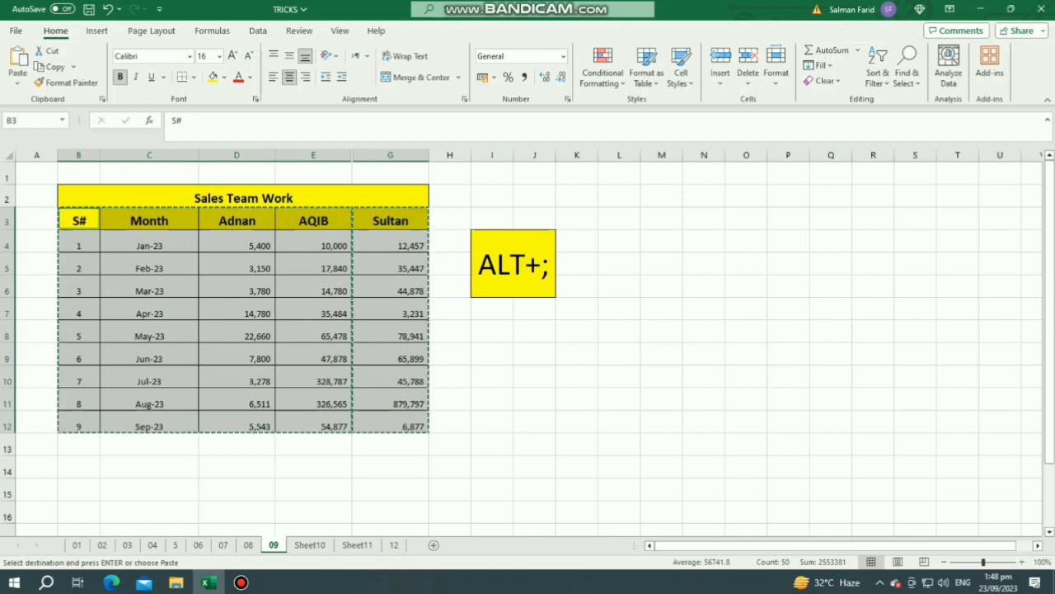
Paste the copied visible cells into Sheet10 starting at B3
key("ctrl+Page_Down")
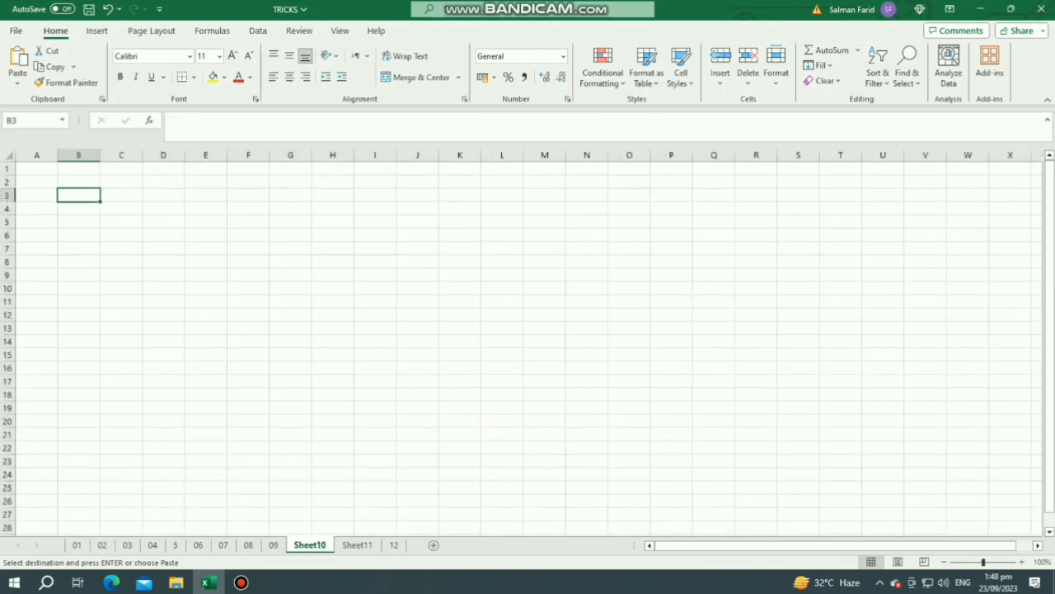
key("ctrl+v")
left_click(206, 360)
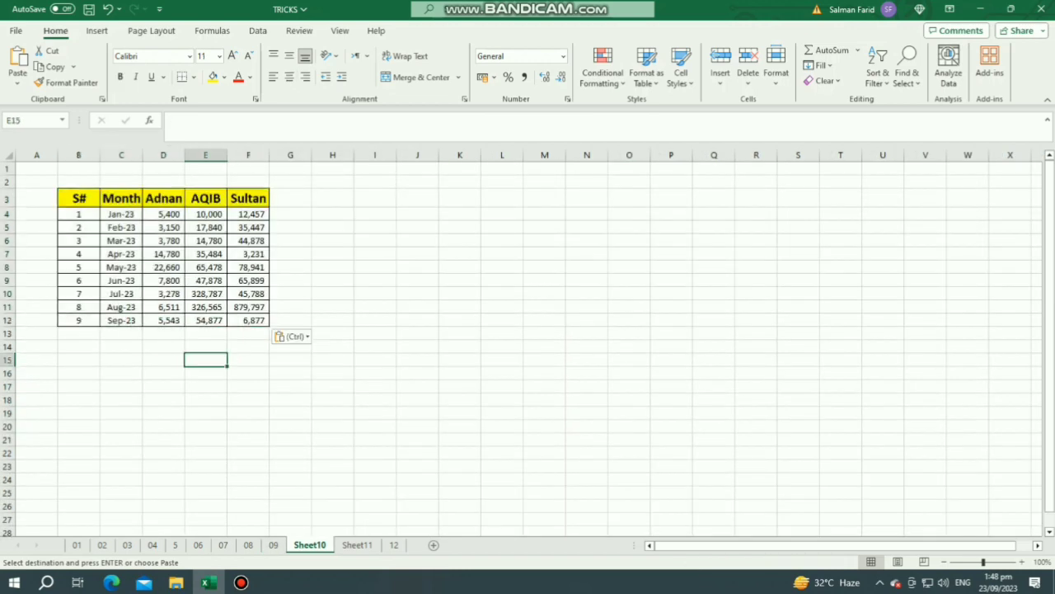
Widen columns D, E and F of the pasted table on Sheet10
left_click_drag(78, 155, 122, 155)
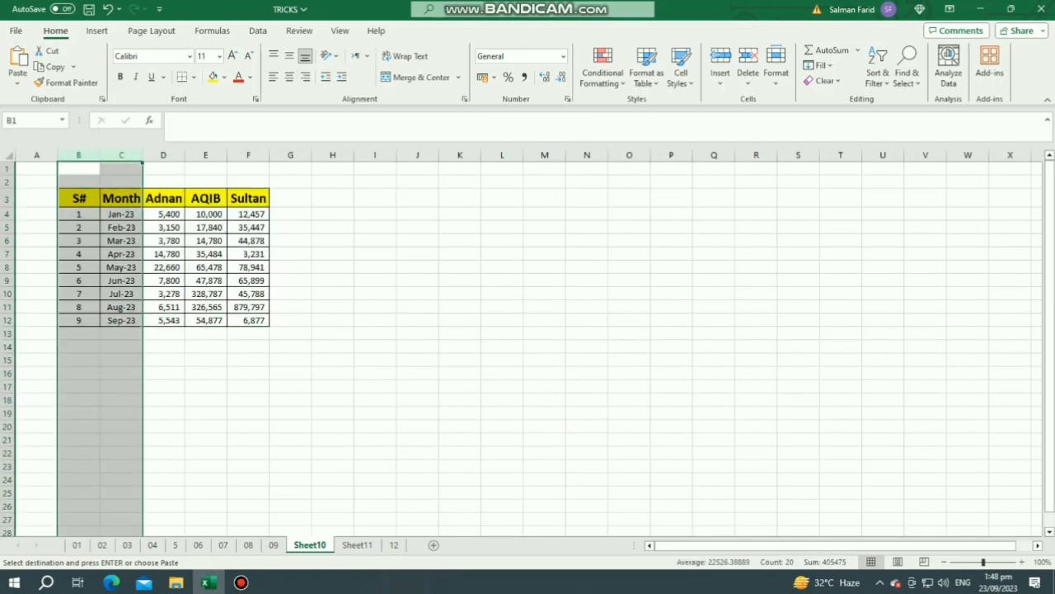
left_click_drag(185, 155, 390, 155)
left_click(455, 320)
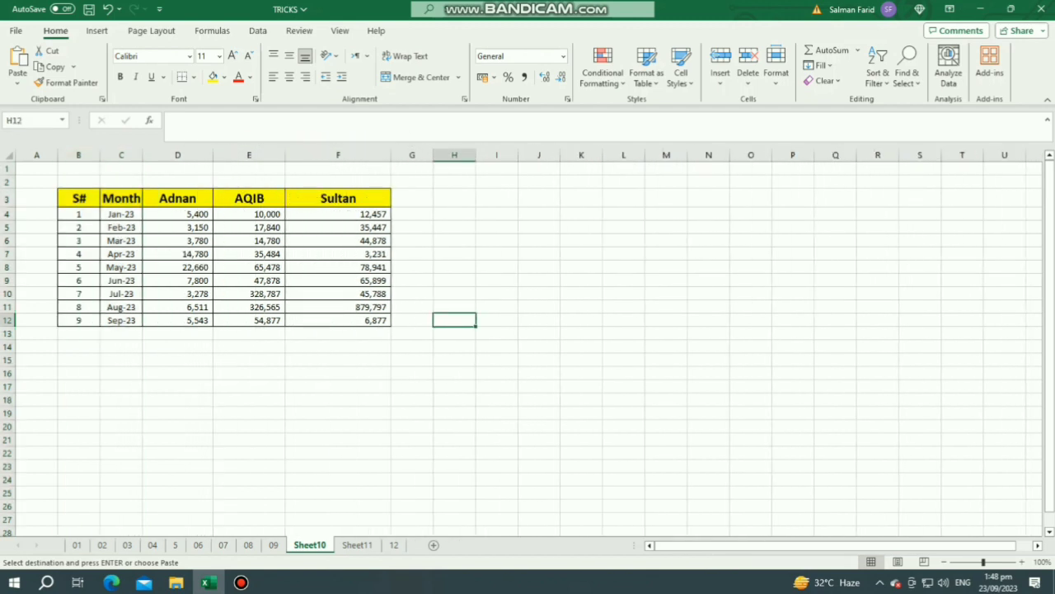
Clear the copy marquee, undo the last widening of column F on Sheet10, and return to sheet 09
left_click(273, 544)
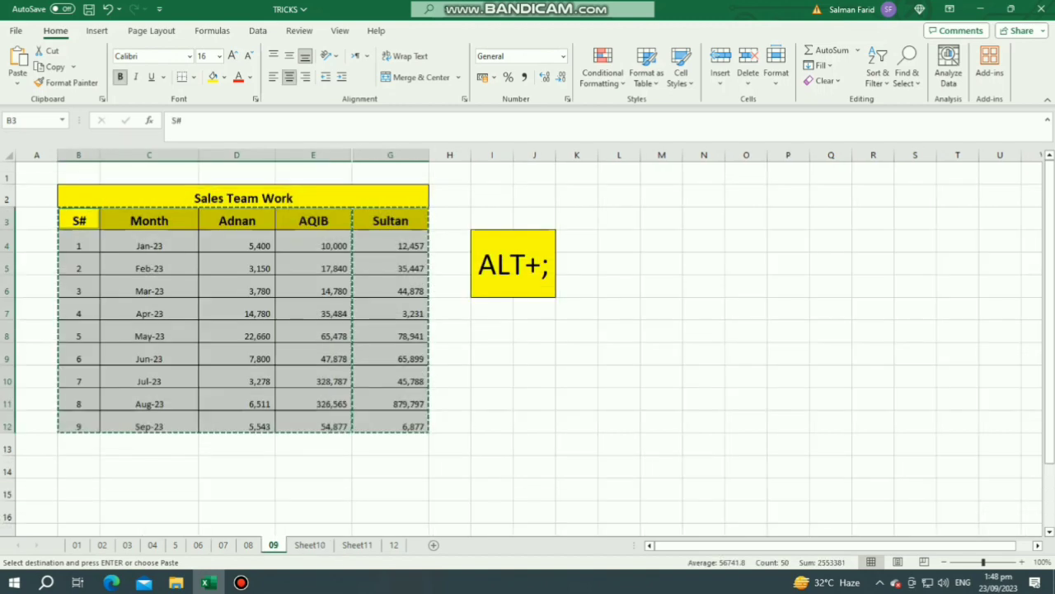
key("Escape")
key("ctrl+z")
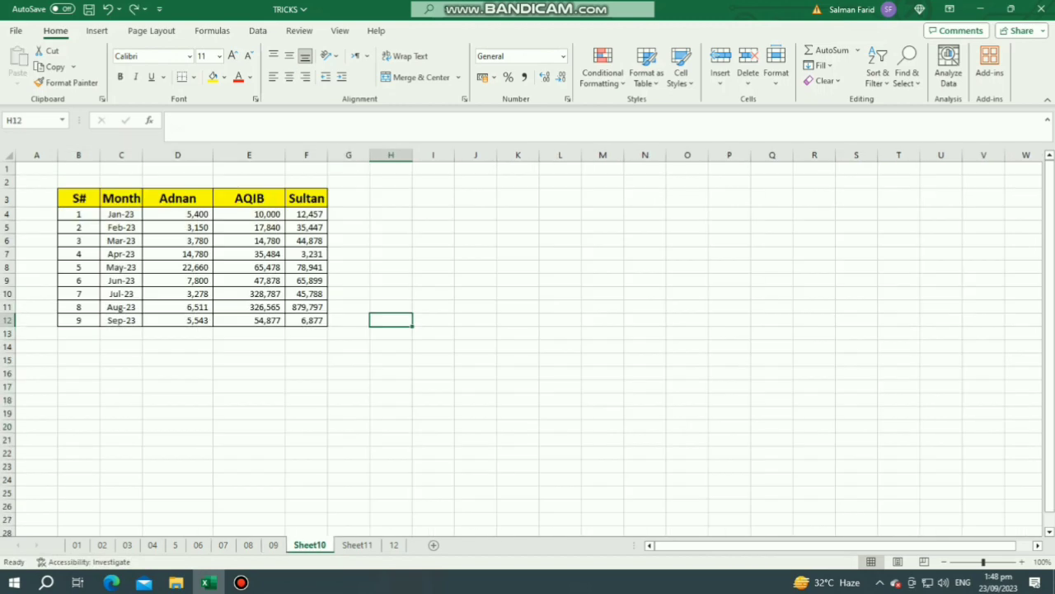
left_click(122, 281)
left_click(273, 545)
left_click(314, 462)
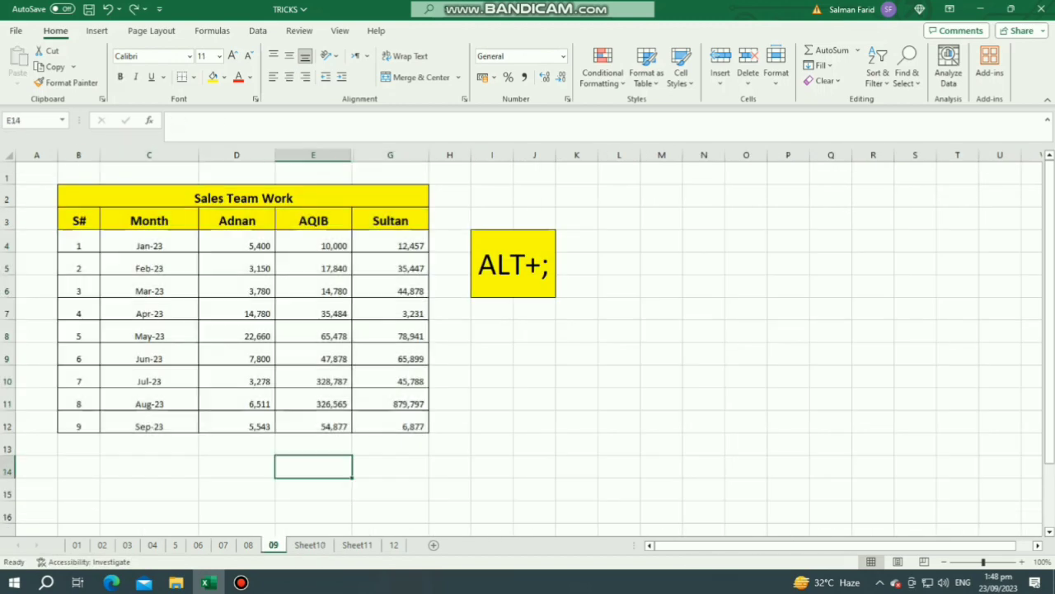
Unhide column F between columns E and G on sheet 09
left_click_drag(237, 155, 424, 157)
right_click(367, 155)
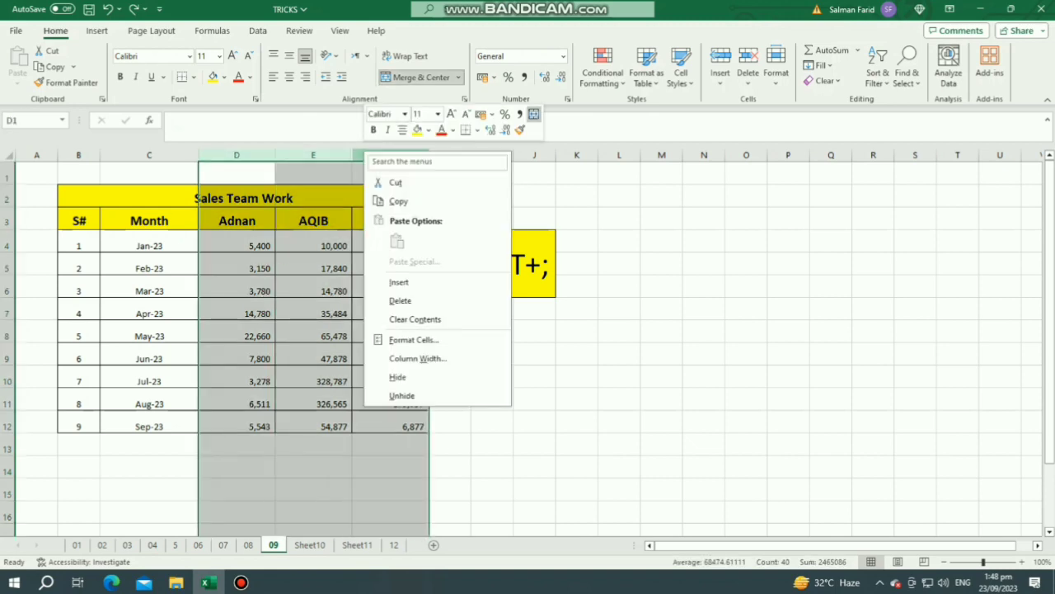
left_click(392, 393)
left_click(569, 421)
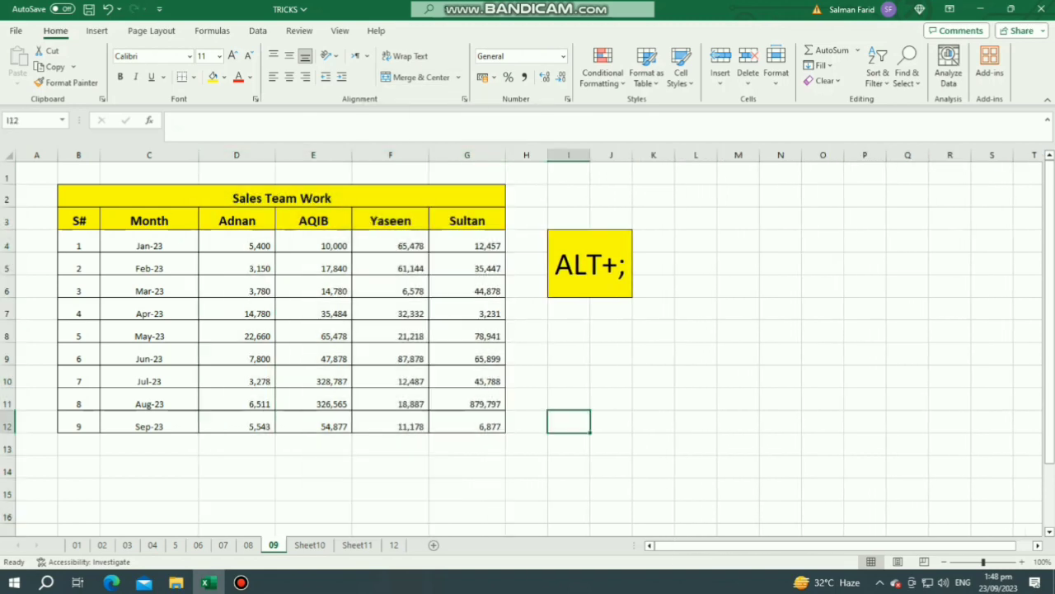
Compare the pasted table on Sheet10 with the original table and the shortcut note on sheet 09
left_click(310, 545)
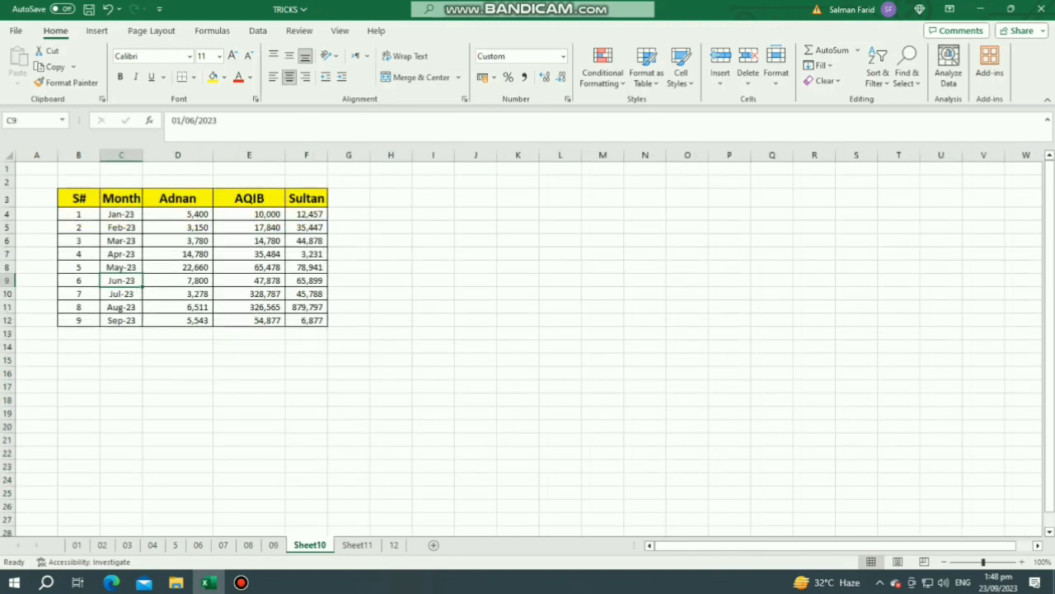
left_click(273, 546)
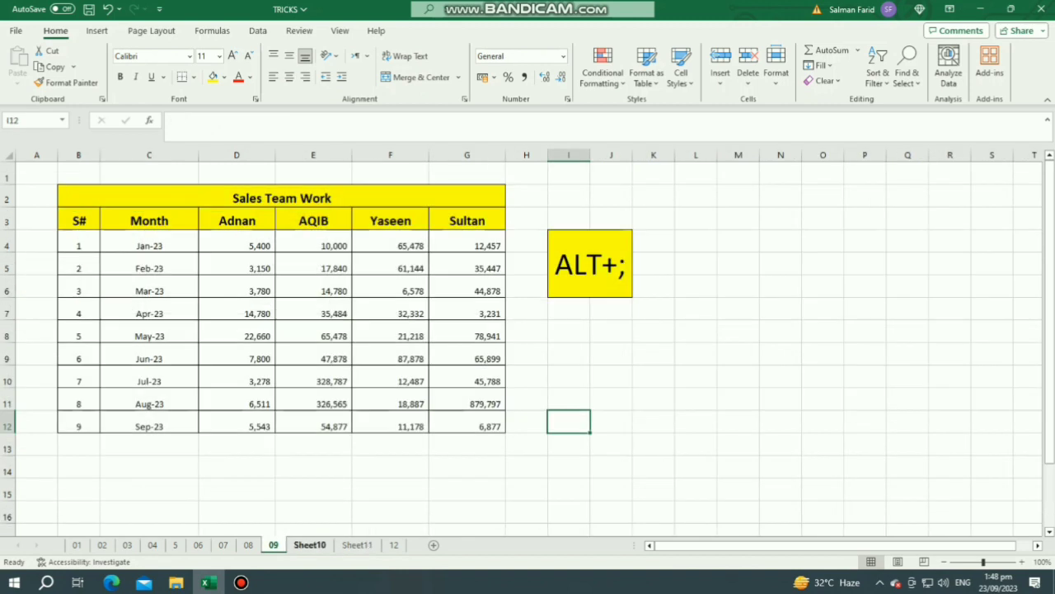
left_click(310, 545)
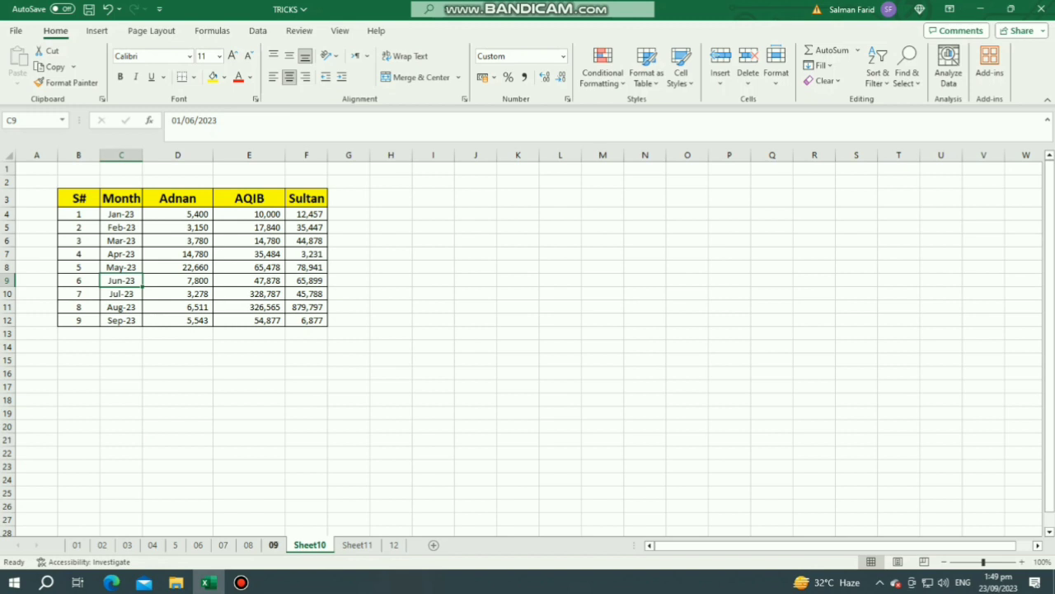
left_click(273, 545)
left_click(590, 264)
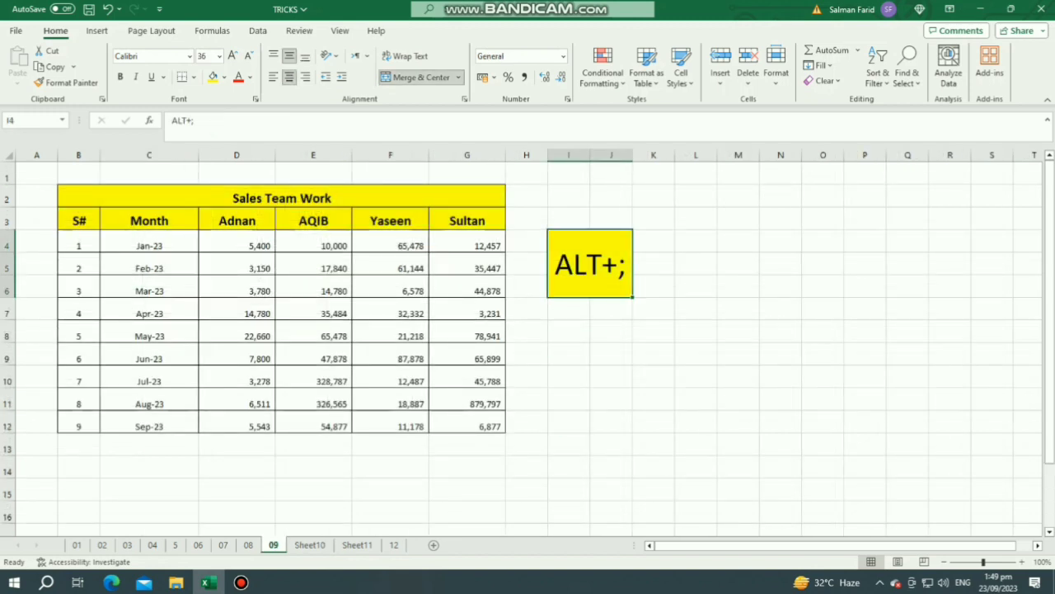
left_click(653, 377)
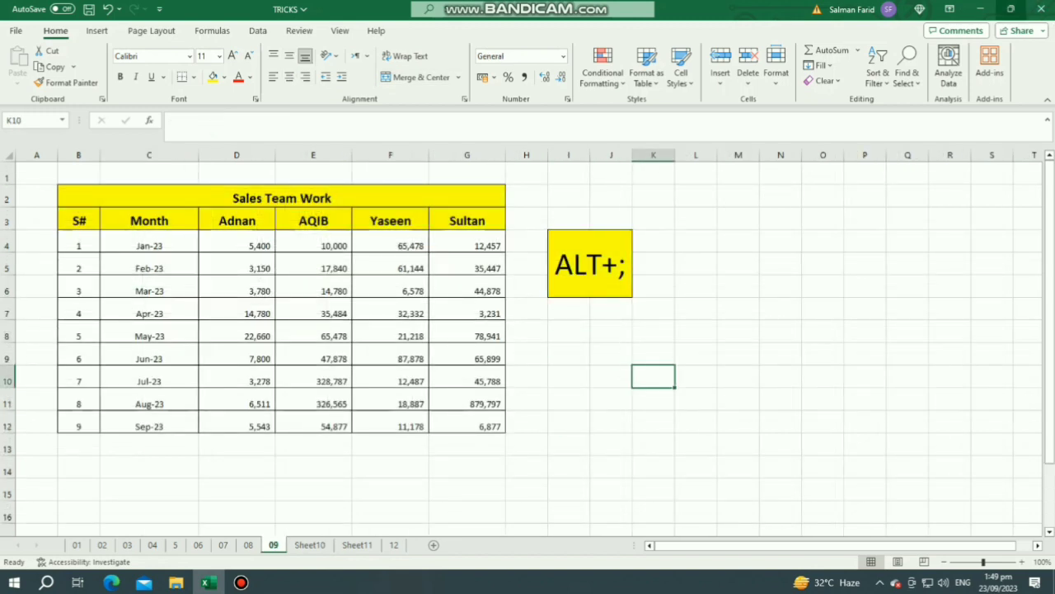
left_click(950, 9)
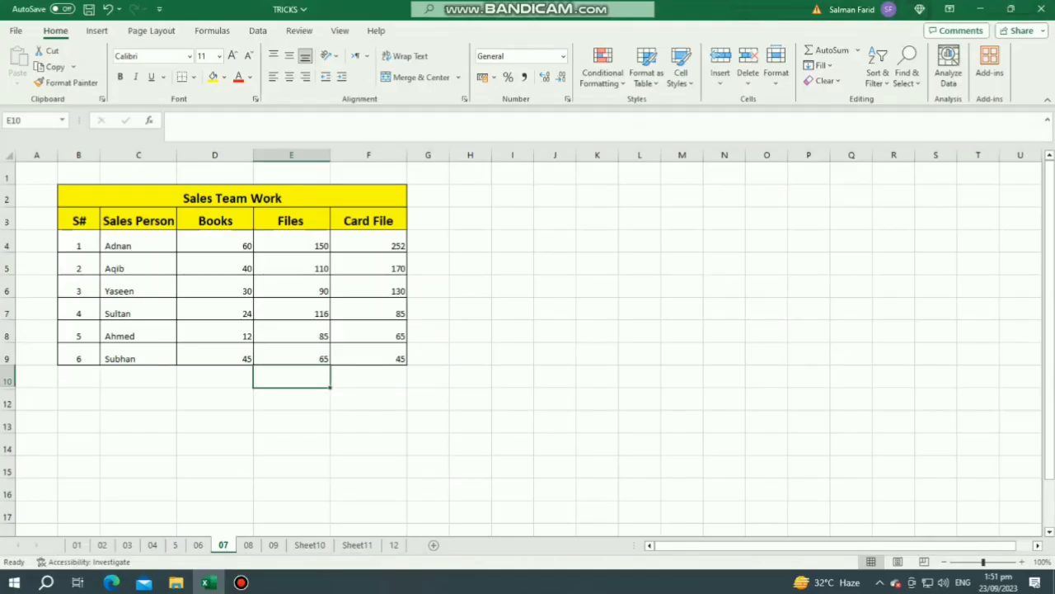
Review the Sales Person, Books, Files and Card File headers and the first-row quantities on sheet 07
left_click(138, 220)
left_click(215, 220)
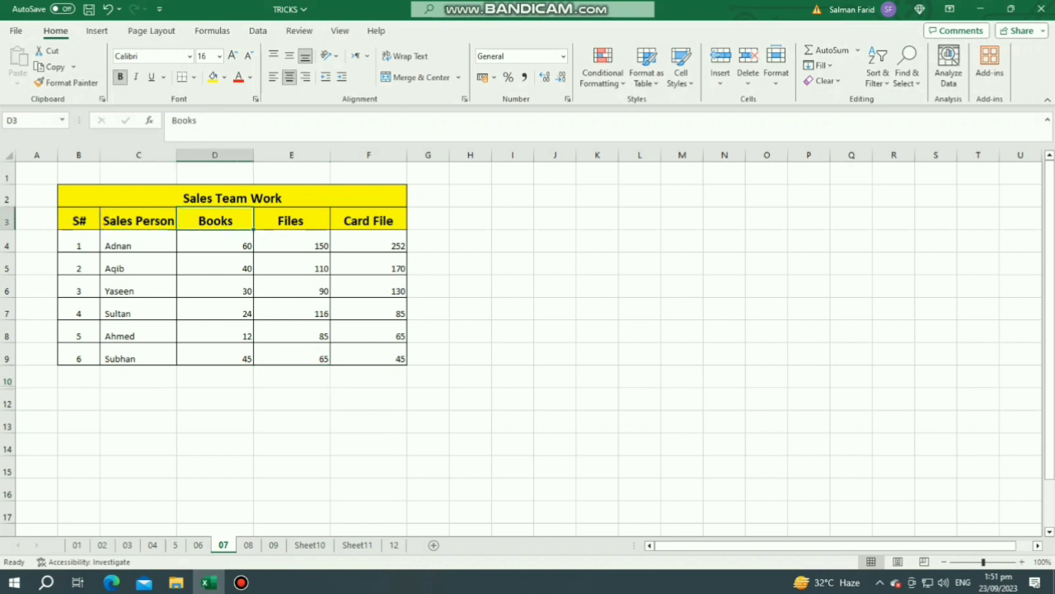
left_click(291, 220)
left_click(369, 220)
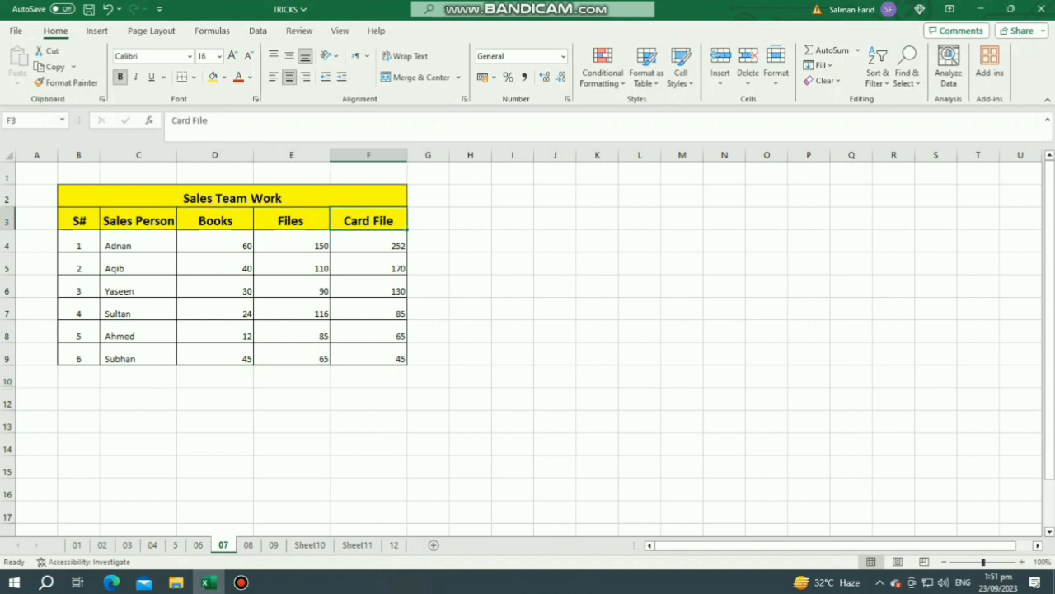
left_click(216, 241)
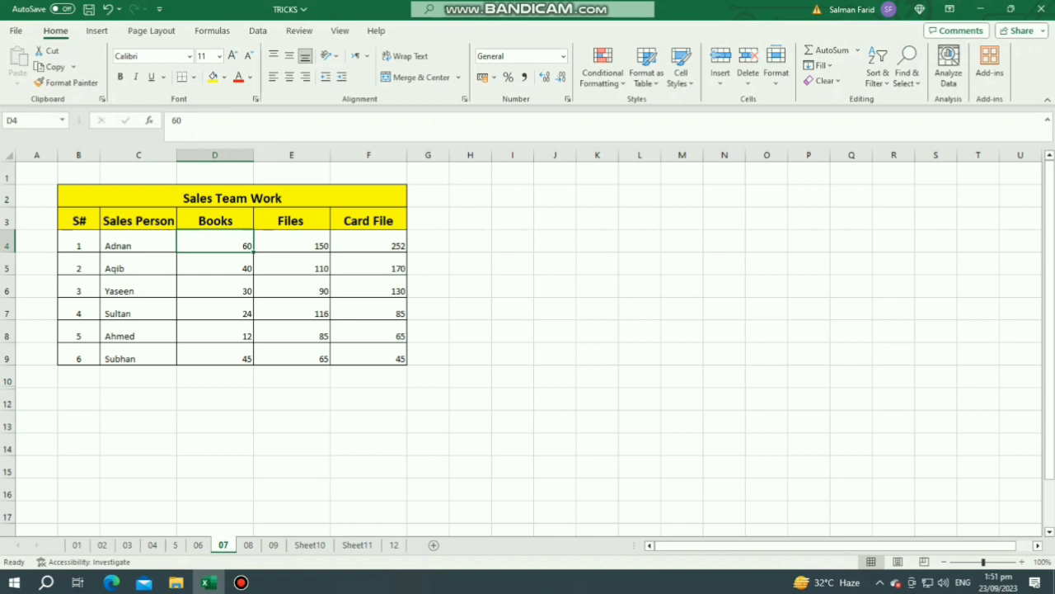
left_click(291, 242)
left_click(368, 242)
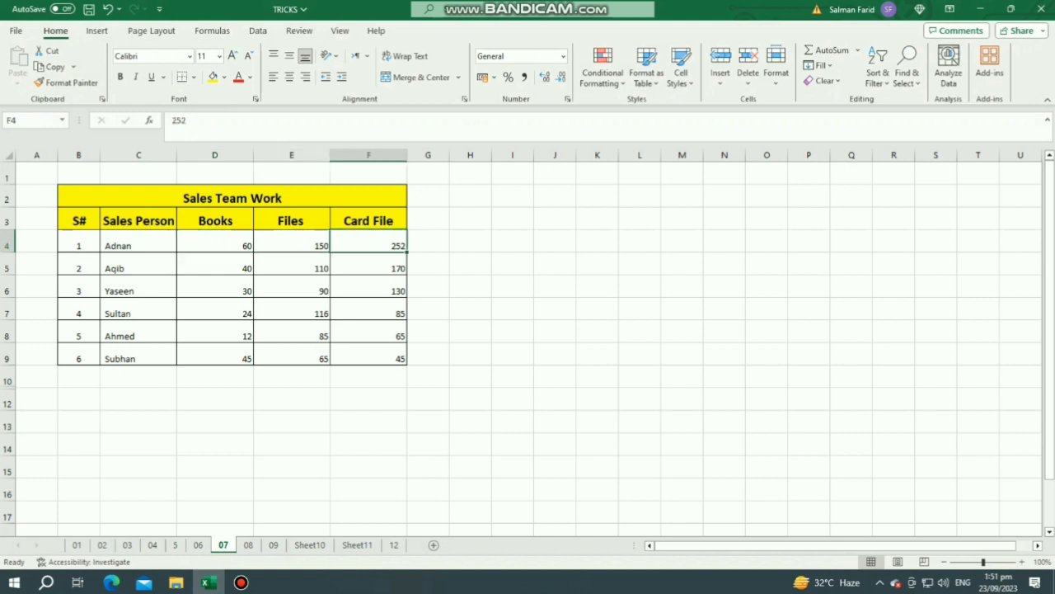
Try adding the text "pcs" directly to the Books quantity in D4 and "unit" to the Files quantity in E4
left_click(216, 242)
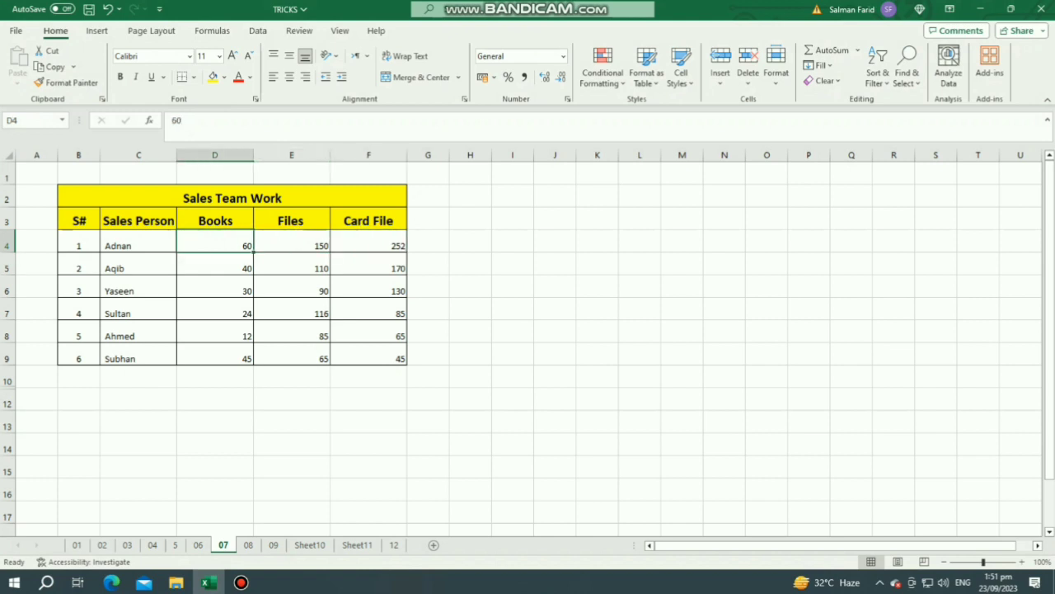
key("F2")
type("pcs")
key("Return")
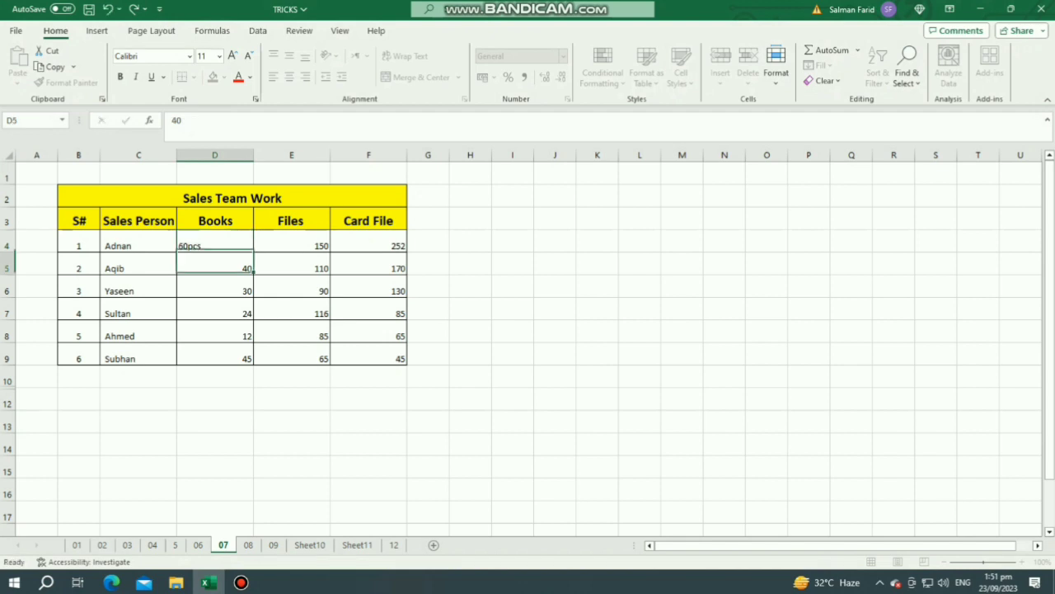
left_click(292, 241)
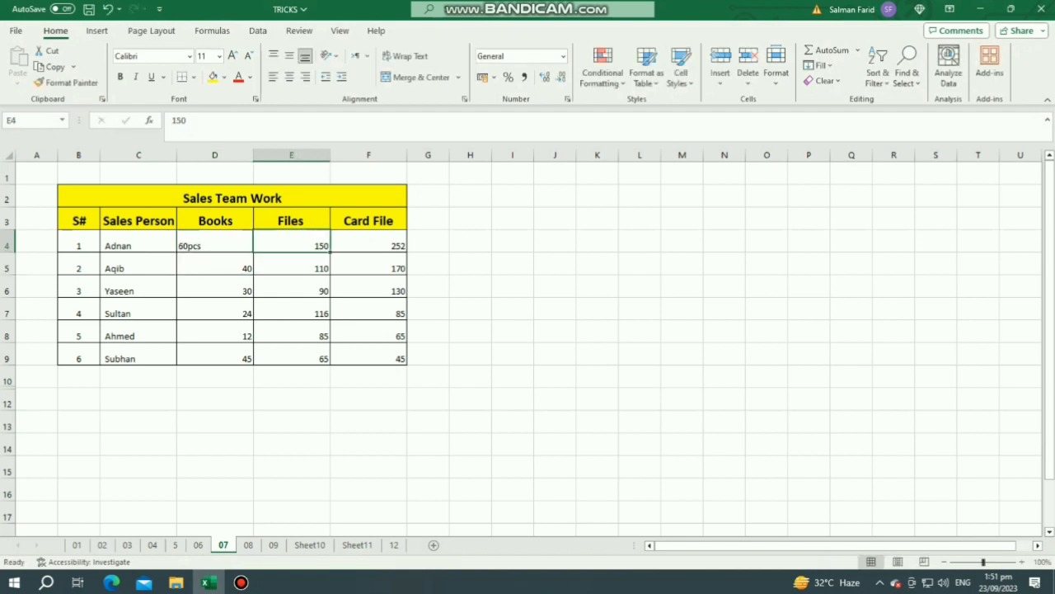
key("F2")
type("unit")
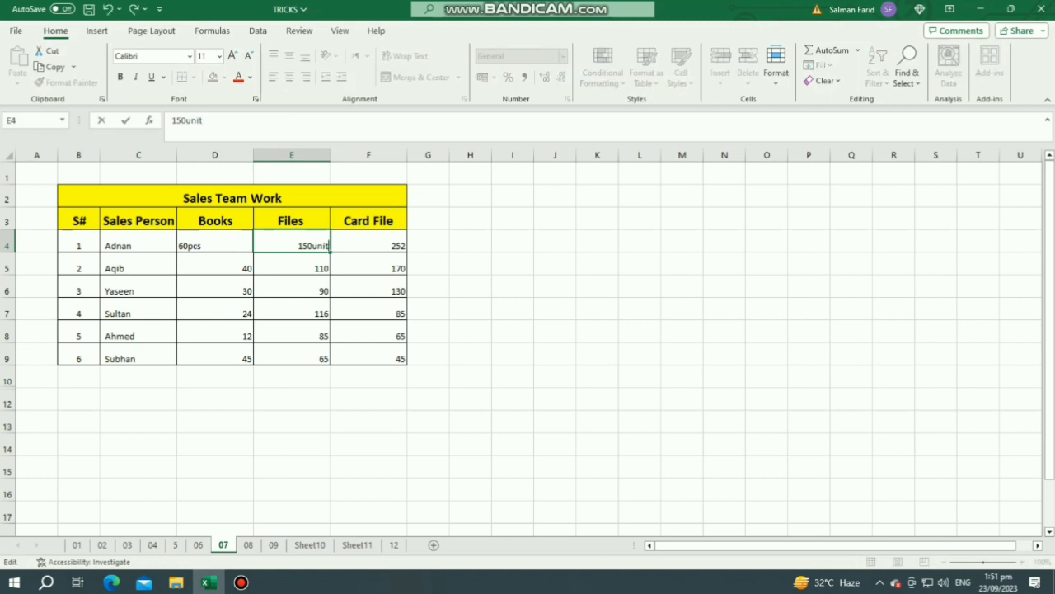
key("Return")
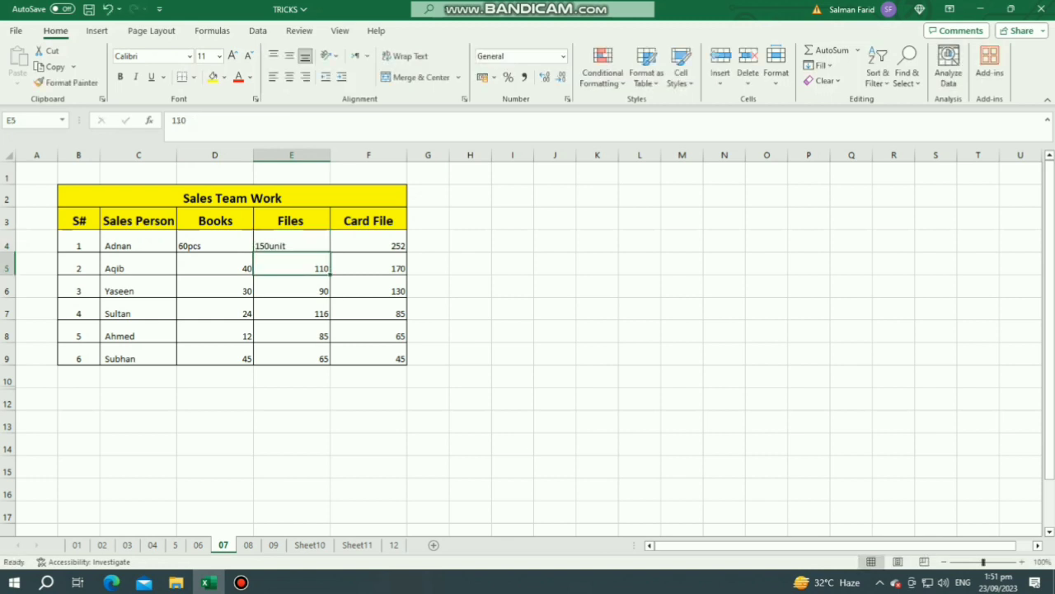
Undo the text additions made in cells D4 and E4
key("ctrl+z")
key("ctrl+z")
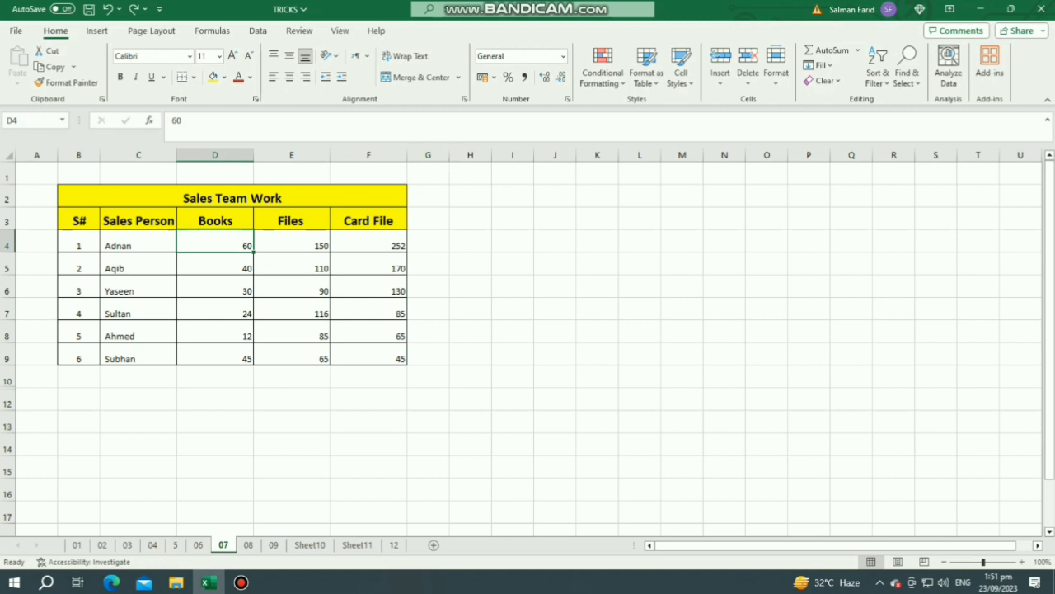
left_click(291, 421)
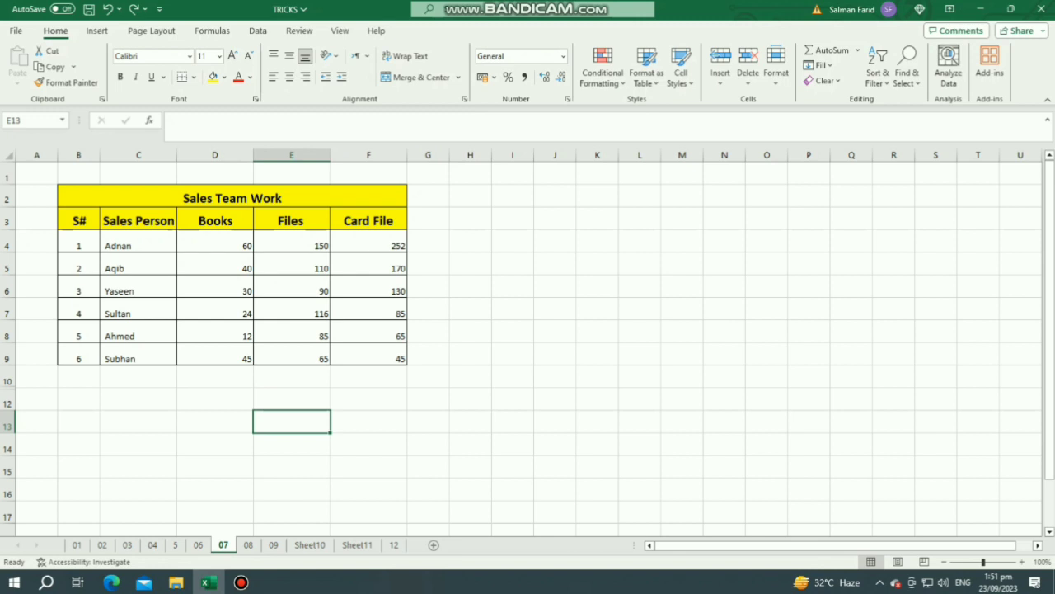
left_click(512, 241)
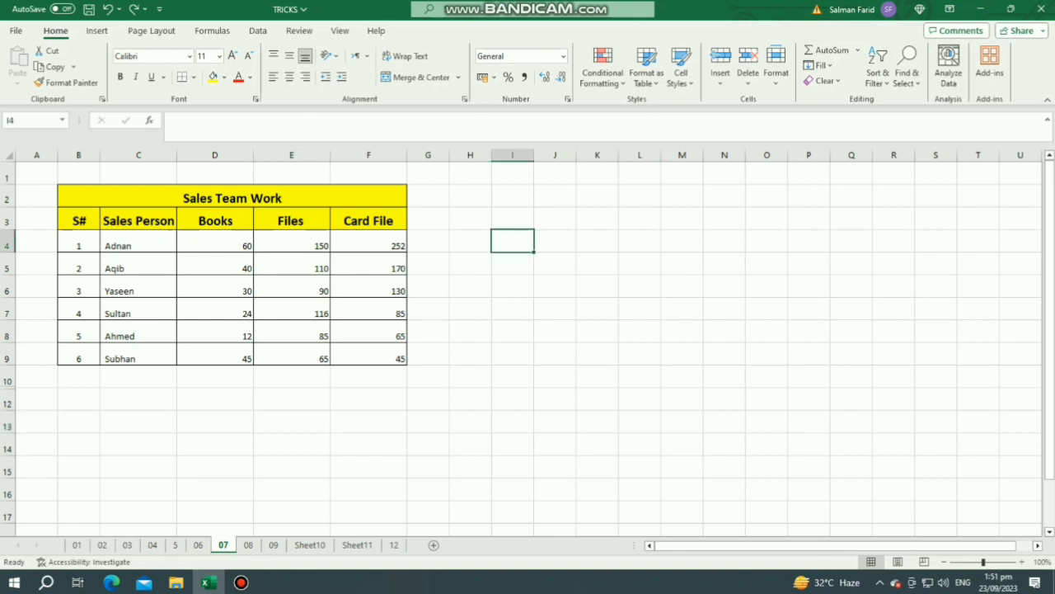
Apply the custom number format # "pcs" to the Books quantities in D4:D9
left_click(216, 241)
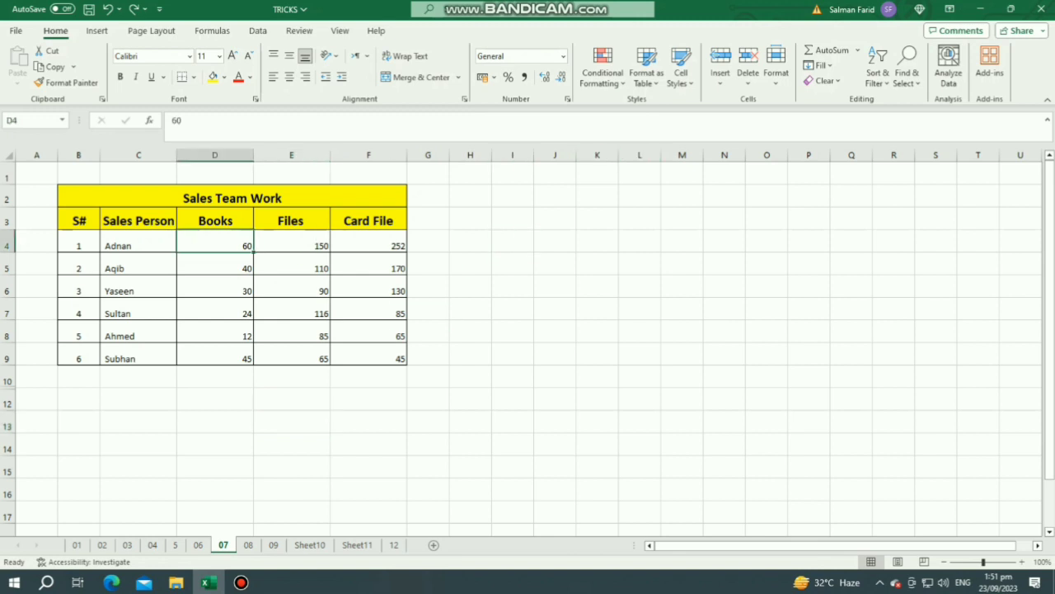
left_click_drag(216, 246, 215, 359)
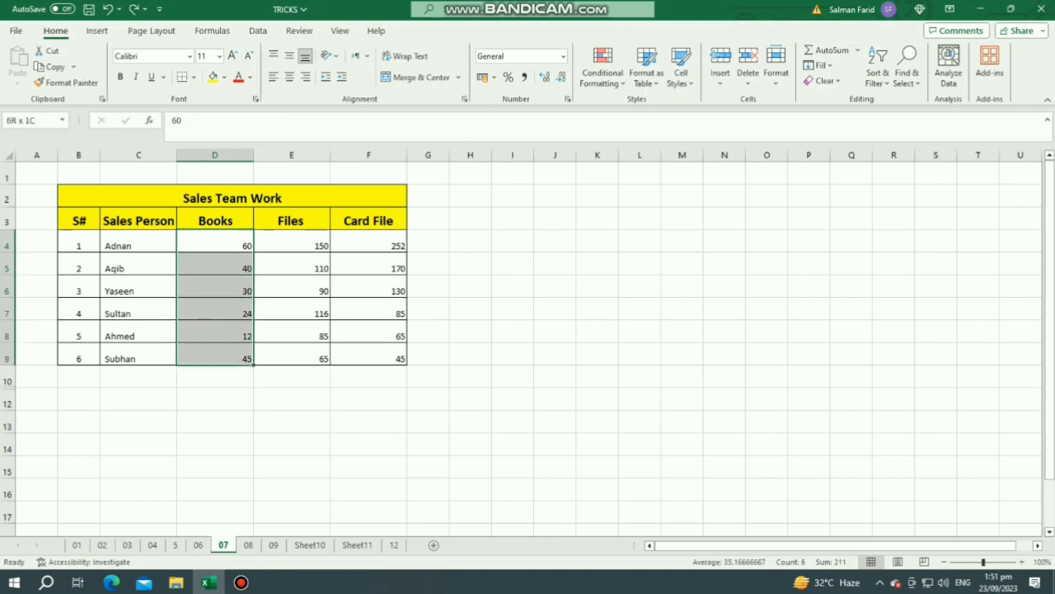
right_click(211, 356)
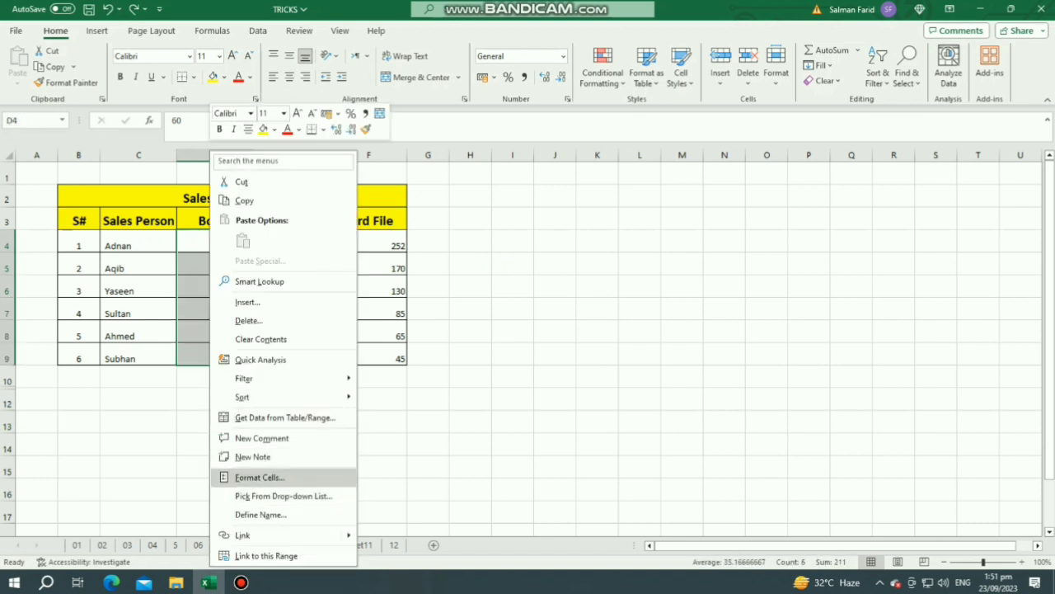
left_click(260, 477)
left_click_drag(327, 257, 688, 128)
left_click(471, 269)
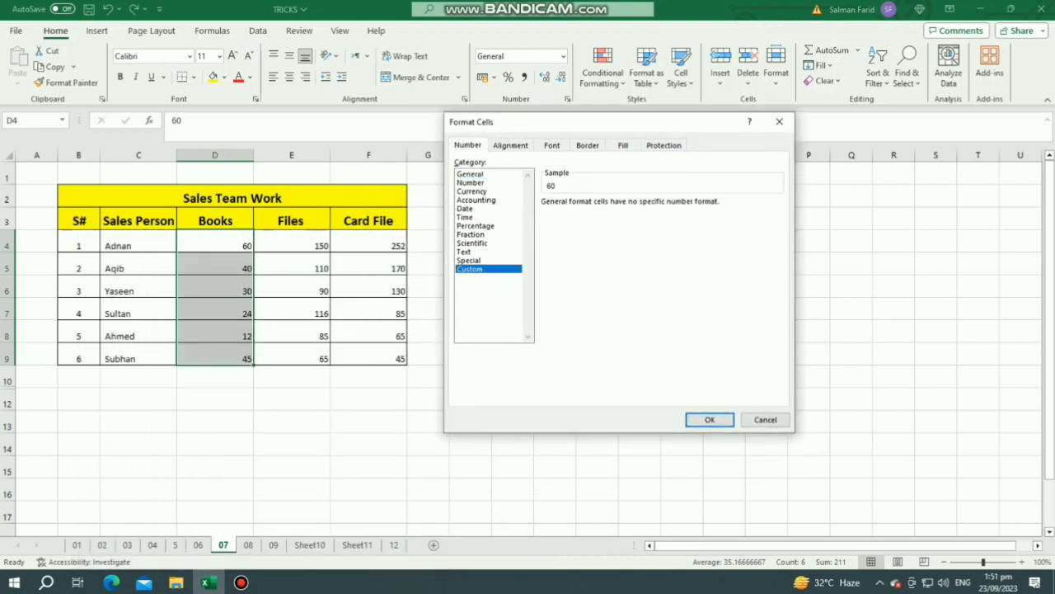
key("Tab")
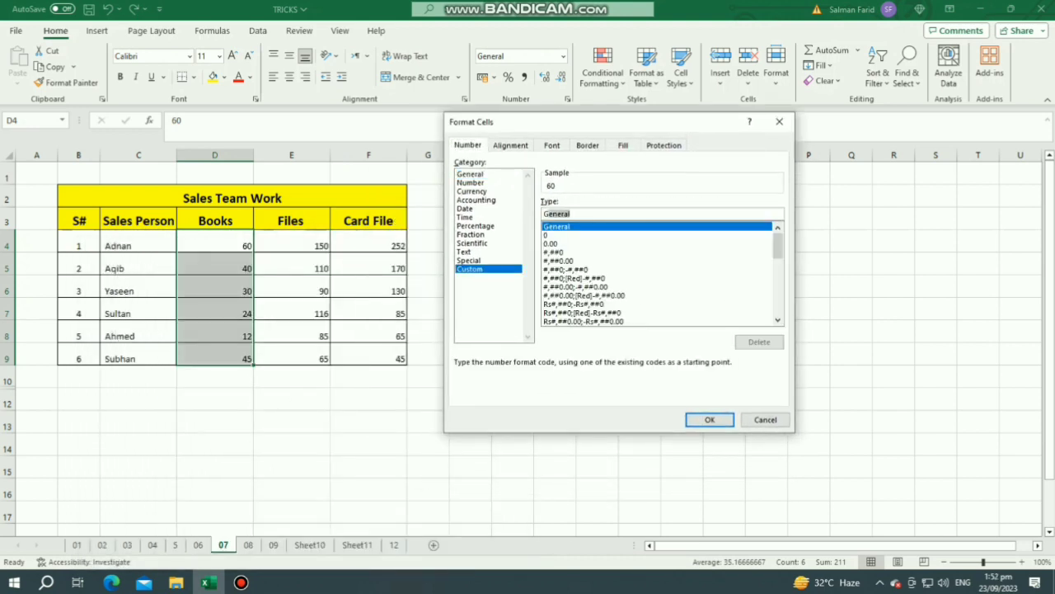
key("BackSpace")
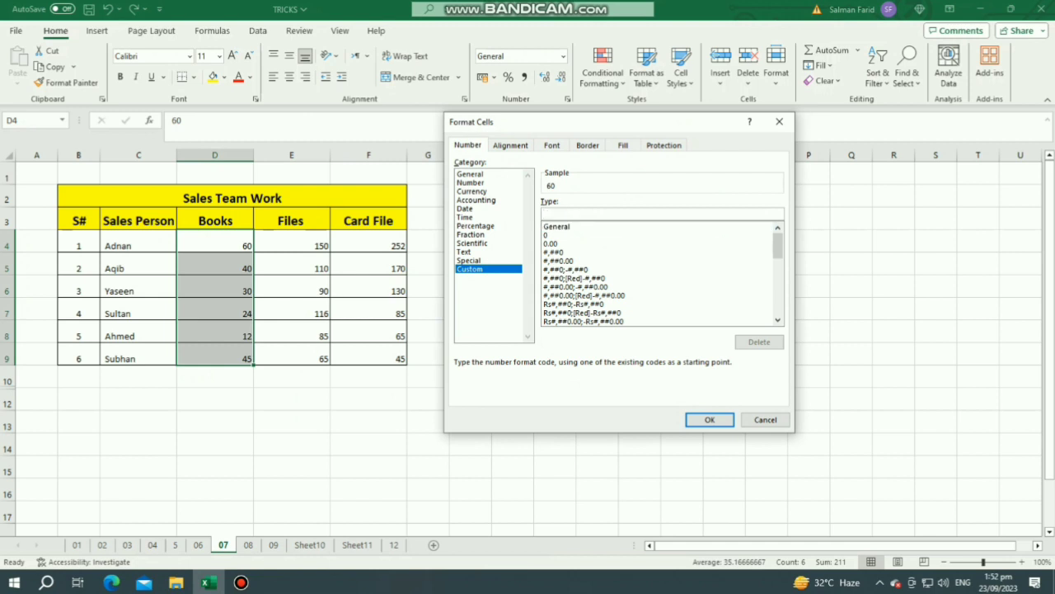
type("# \"pcs\"")
key("Return")
left_click(513, 308)
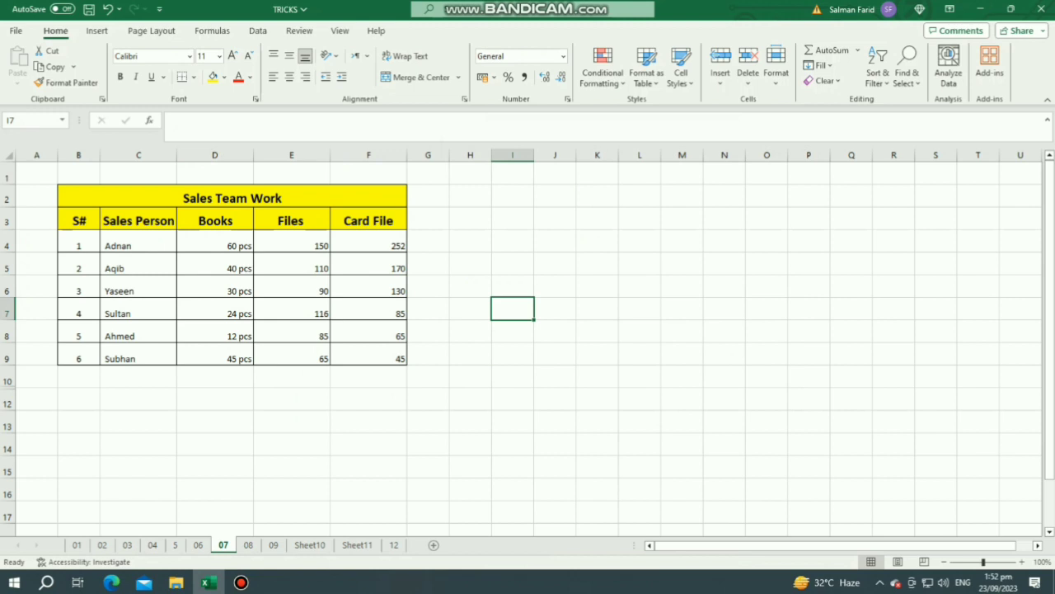
Apply the custom number format # "unit" to the Files quantities in E4:E9
left_click(215, 512)
left_click_drag(215, 246, 214, 358)
left_click_drag(291, 221, 291, 291)
left_click_drag(291, 246, 291, 359)
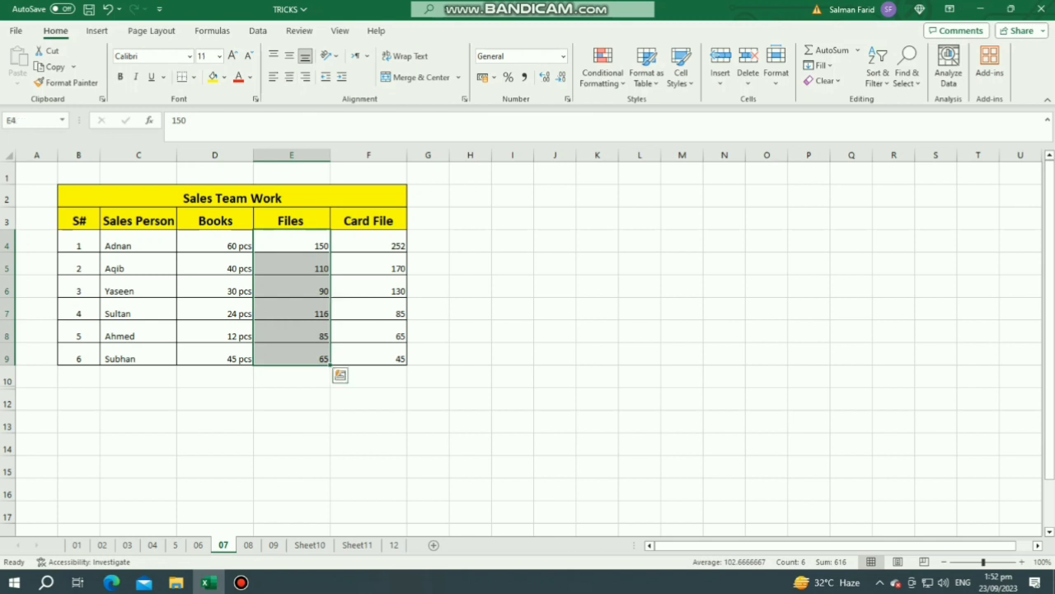
right_click(300, 313)
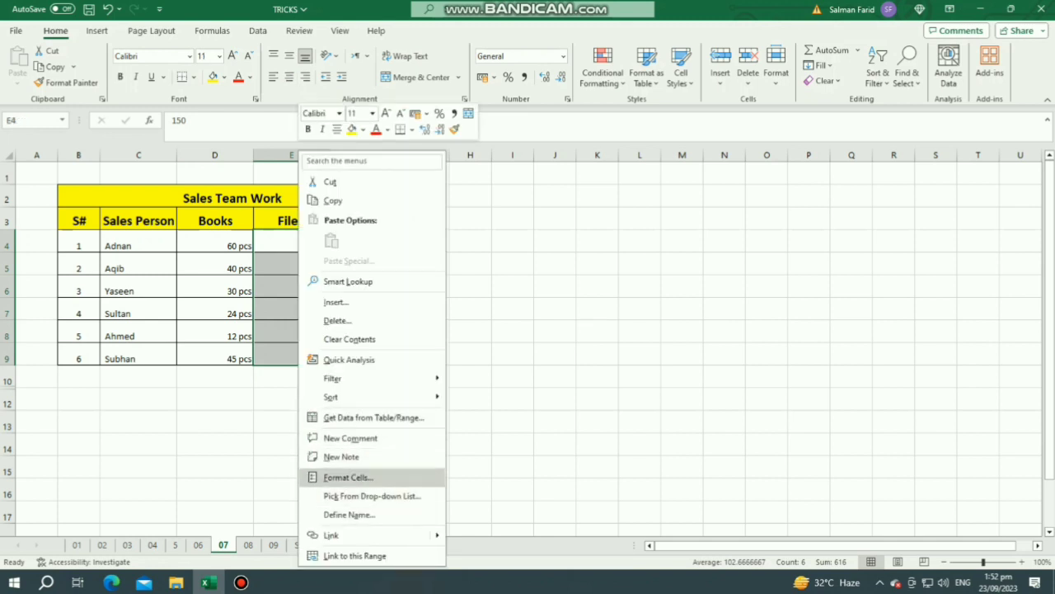
left_click(348, 477)
left_click_drag(399, 252, 730, 92)
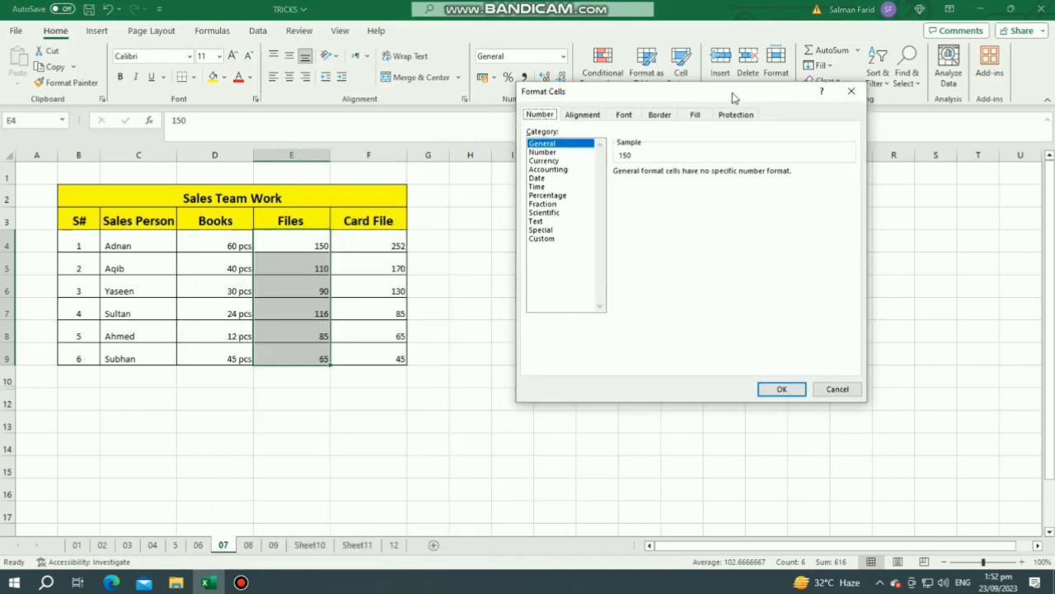
left_click(541, 238)
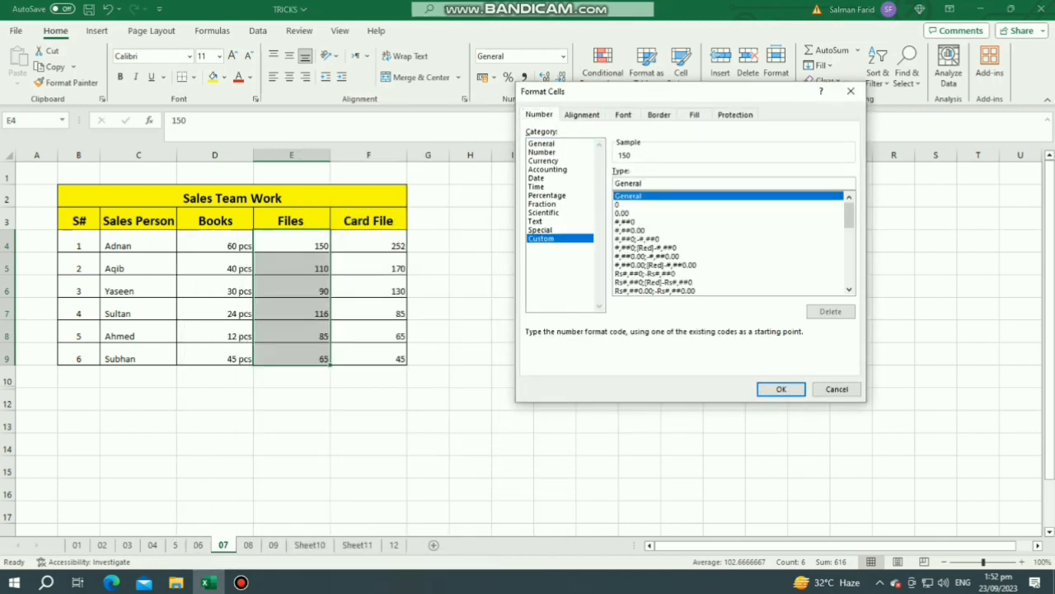
left_click_drag(642, 183, 614, 183)
type("#")
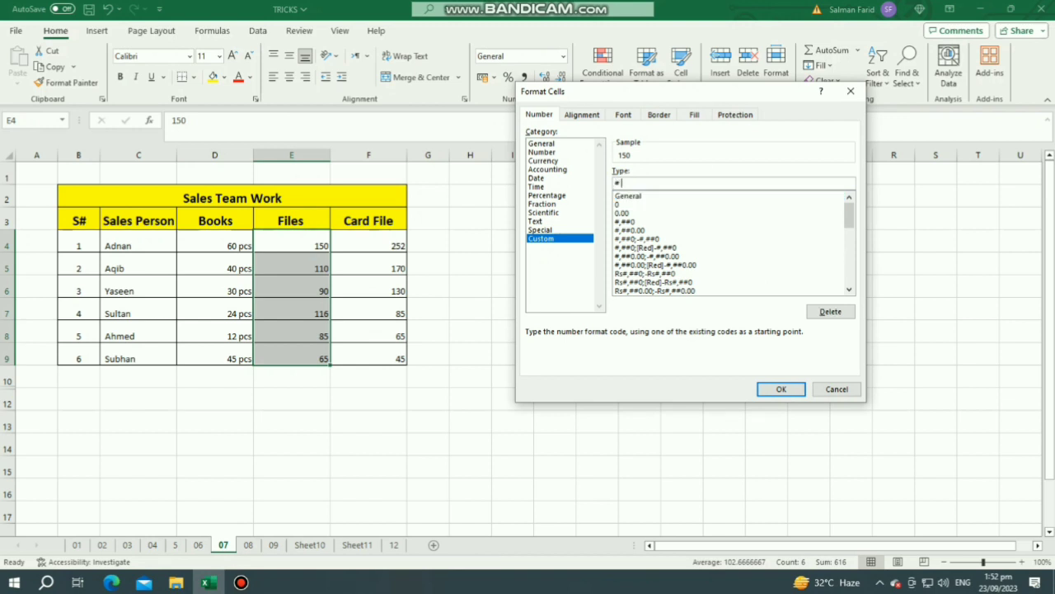
type(" \"unit\"")
key("Return")
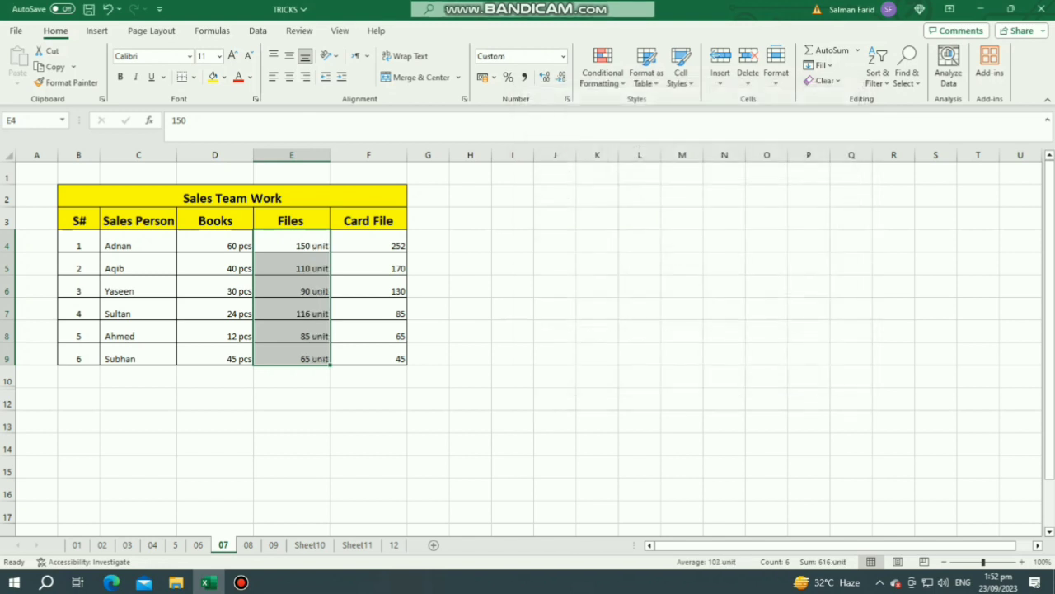
left_click(640, 376)
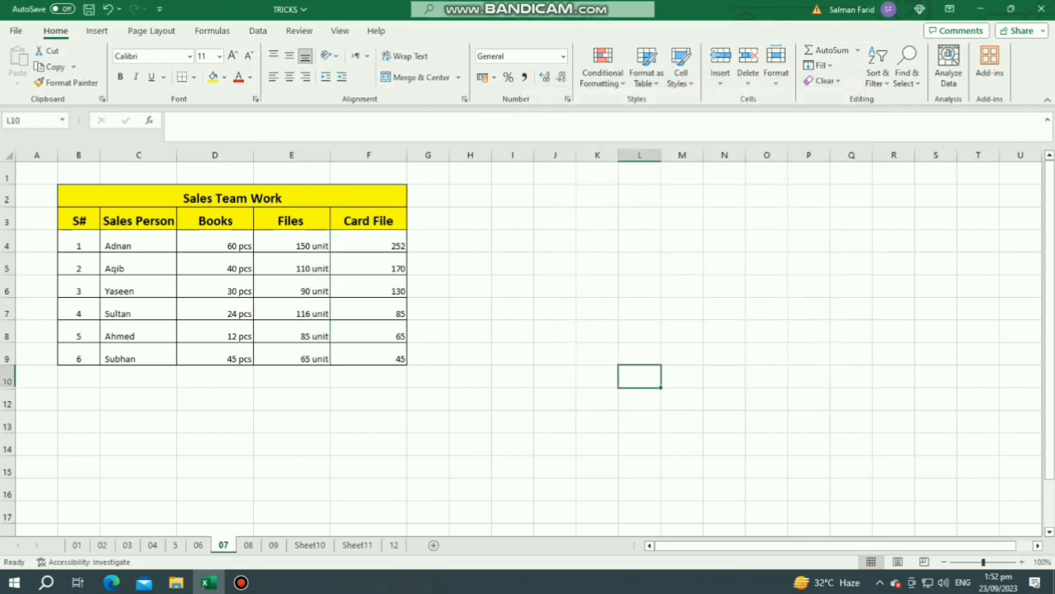
Select the Books quantities in D4:D9, and then the Files quantities in E4:E9, to check their values
left_click_drag(215, 246, 214, 359)
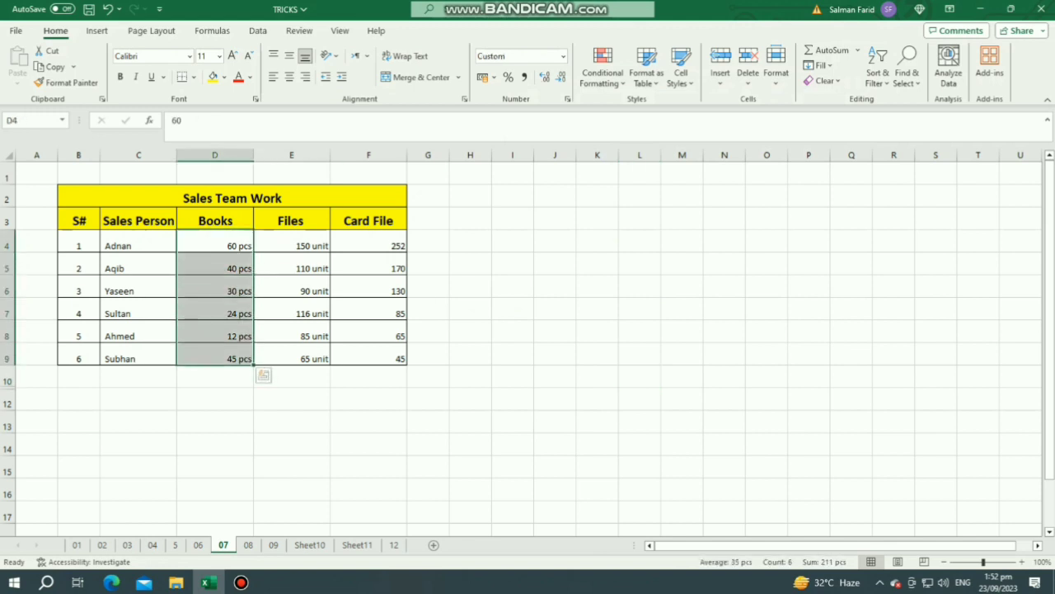
left_click_drag(291, 246, 292, 356)
left_click(428, 377)
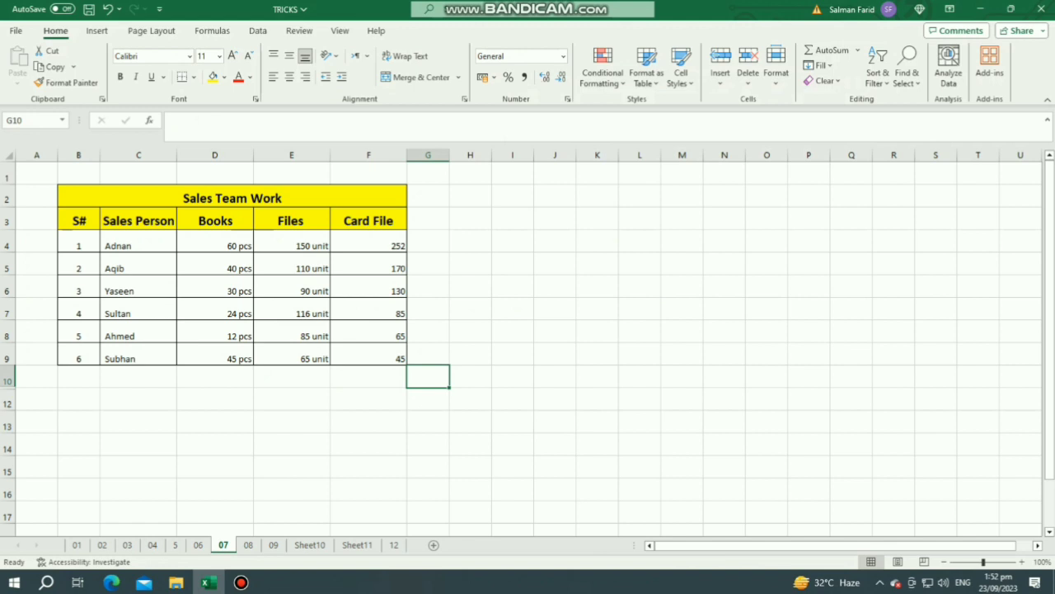
Remove the custom # "pcs" number format from the Books quantity in D5 by clearing its format code
left_click(214, 246)
left_click(214, 268)
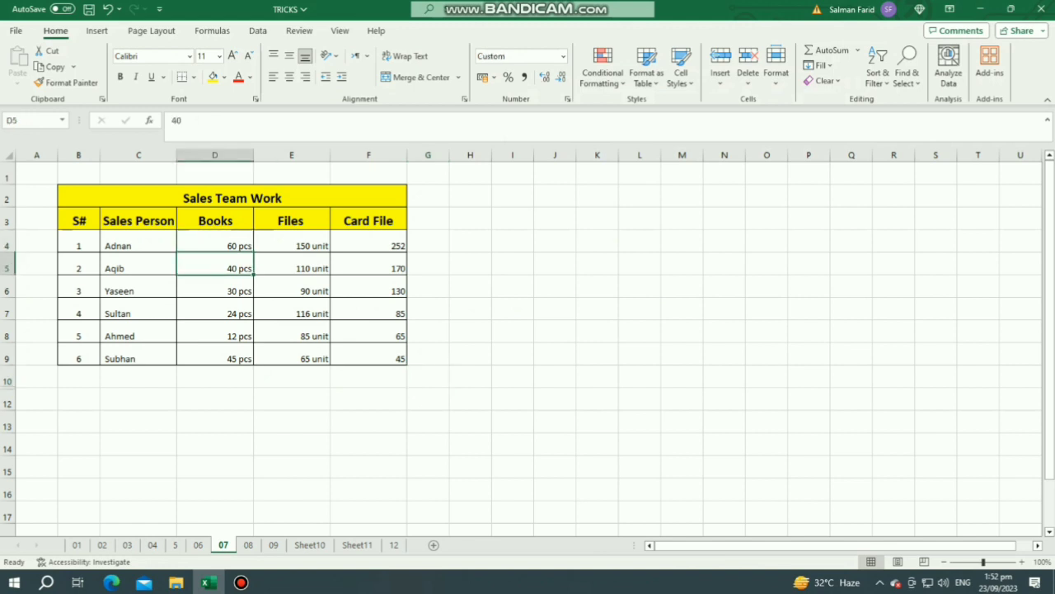
right_click(244, 268)
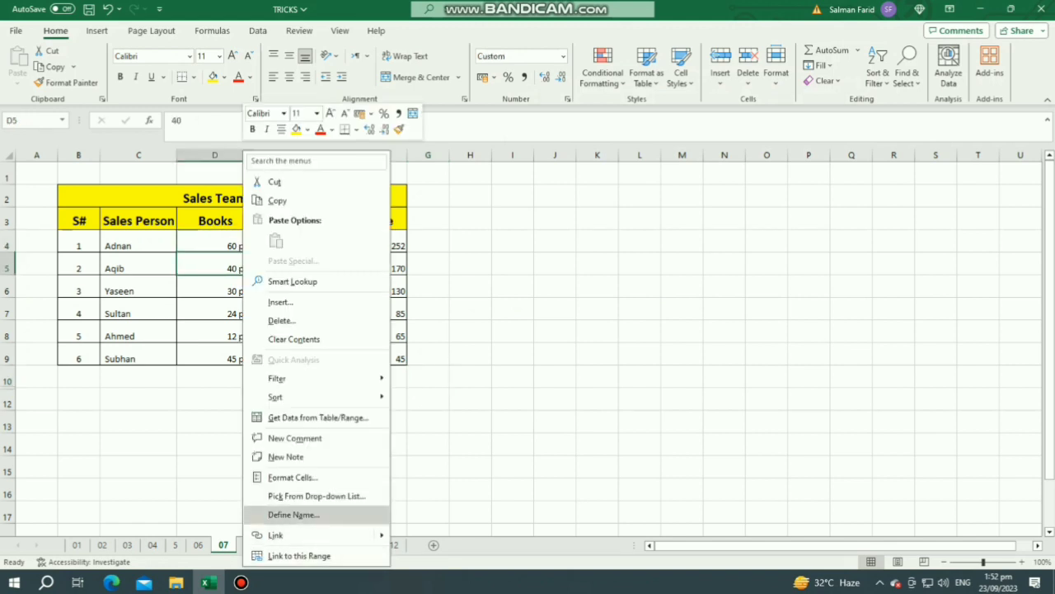
left_click(293, 477)
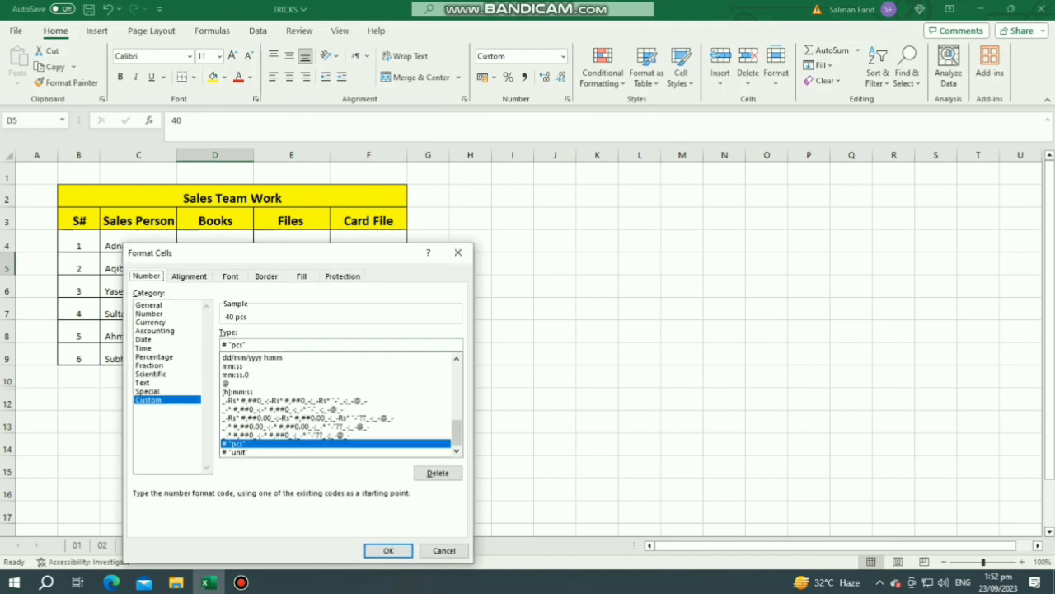
left_click_drag(246, 345, 221, 345)
key("BackSpace")
left_click(388, 551)
left_click(470, 377)
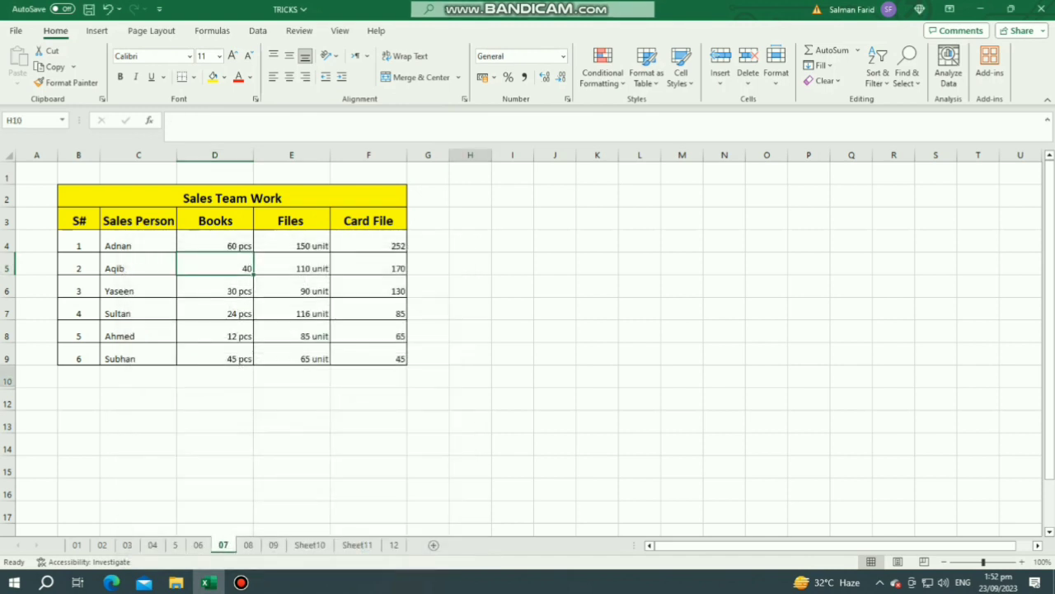
left_click(513, 308)
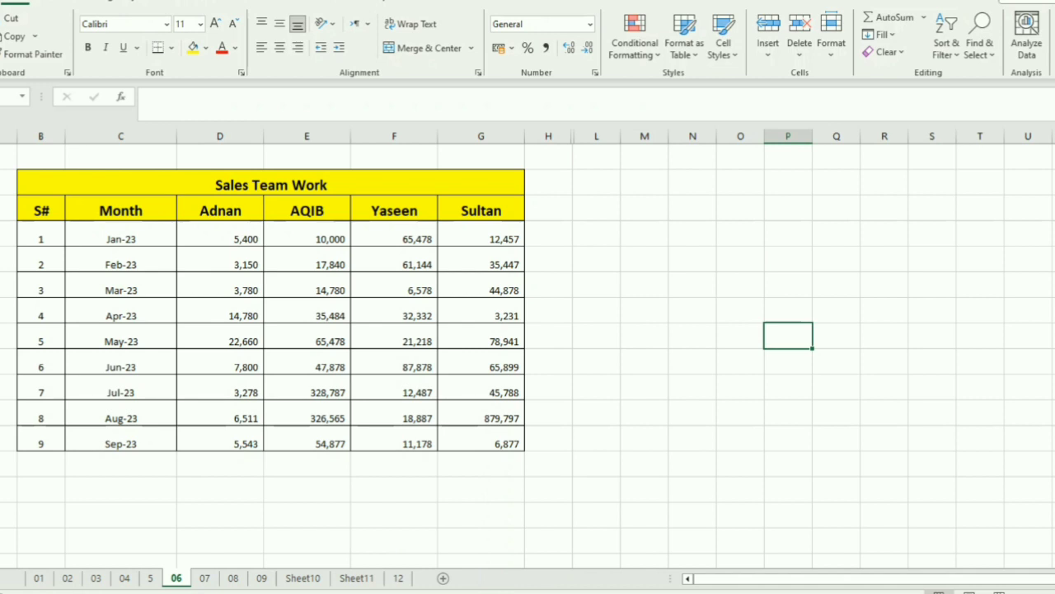
Examine the salesperson headers and the columns of the Sales Team Work table on sheet 06
left_click(220, 210)
left_click(306, 211)
left_click(394, 210)
left_click(481, 210)
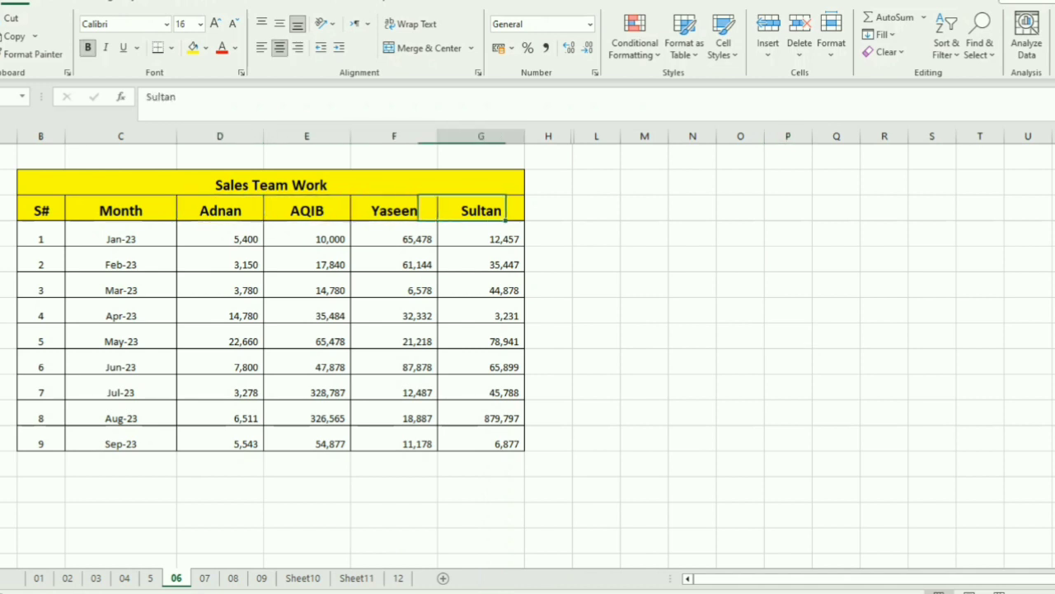
left_click(693, 259)
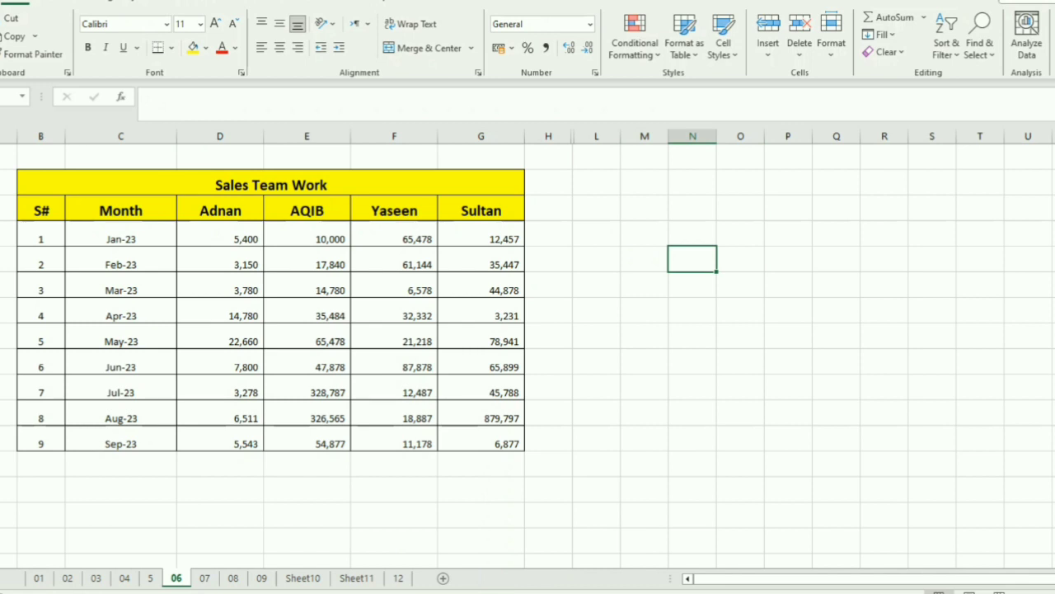
left_click(271, 185)
left_click(394, 137)
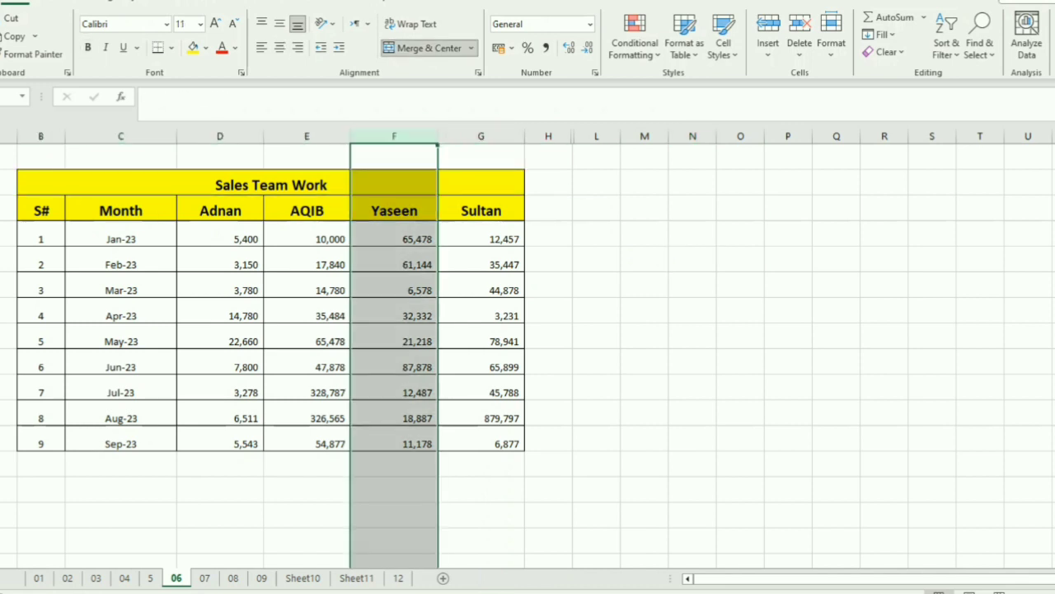
left_click(220, 136)
left_click(597, 262)
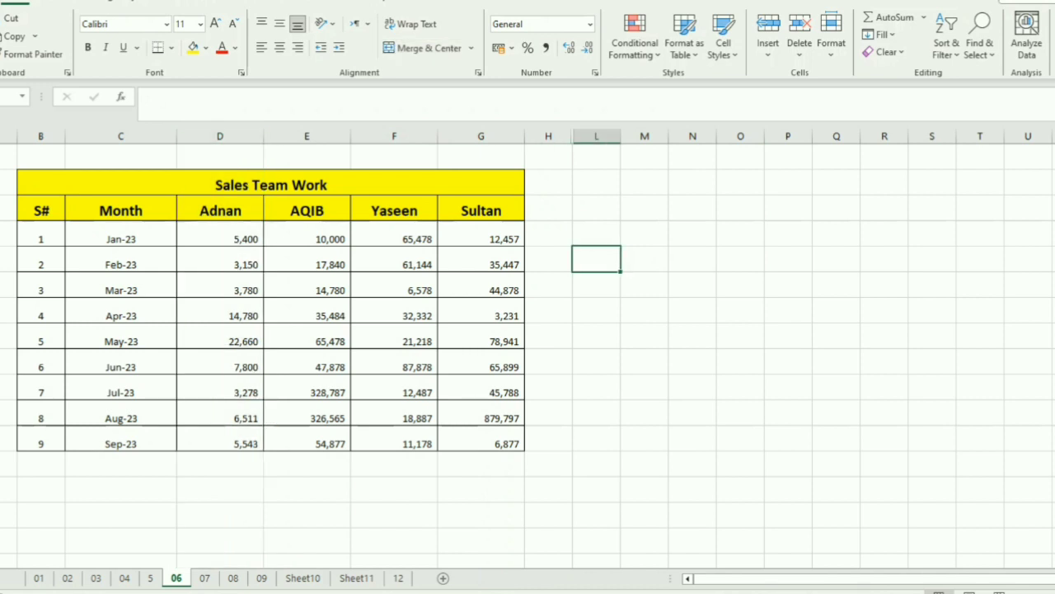
Insert an empty column before column D and try to cut the entire column G
right_click(207, 136)
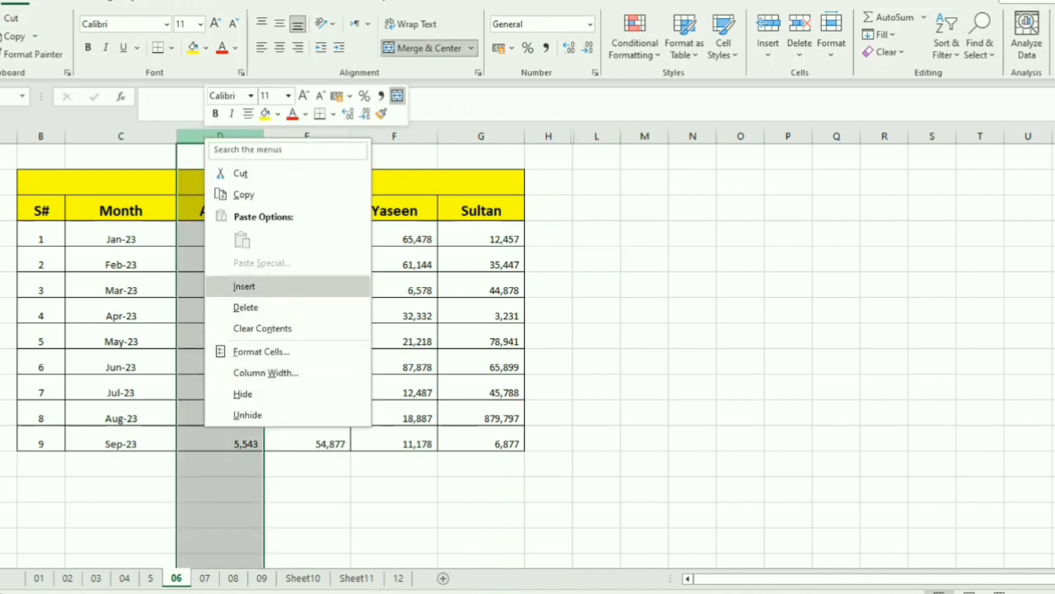
left_click(244, 286)
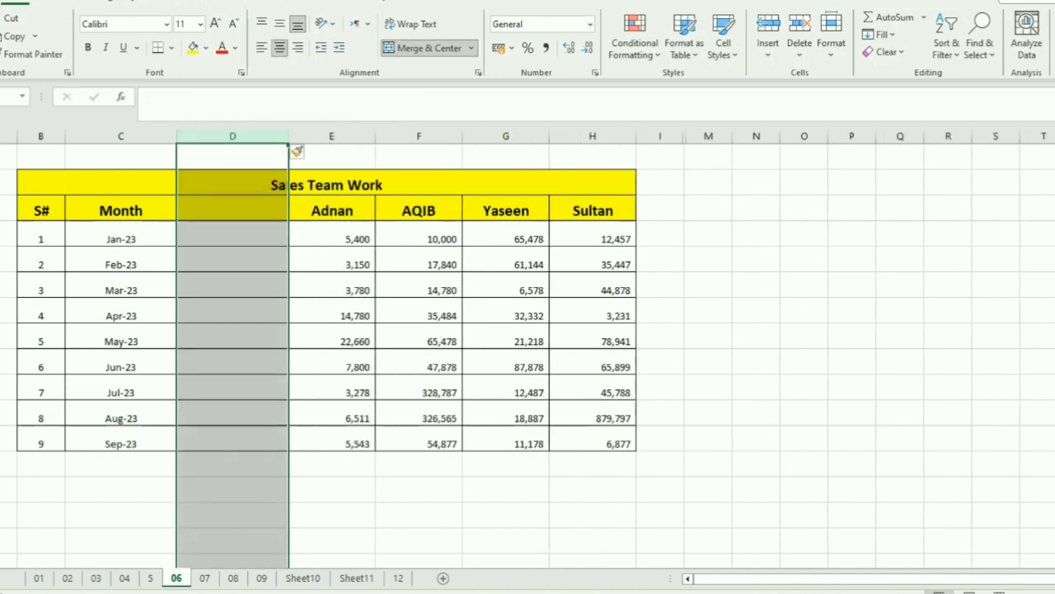
left_click(498, 136)
right_click(498, 136)
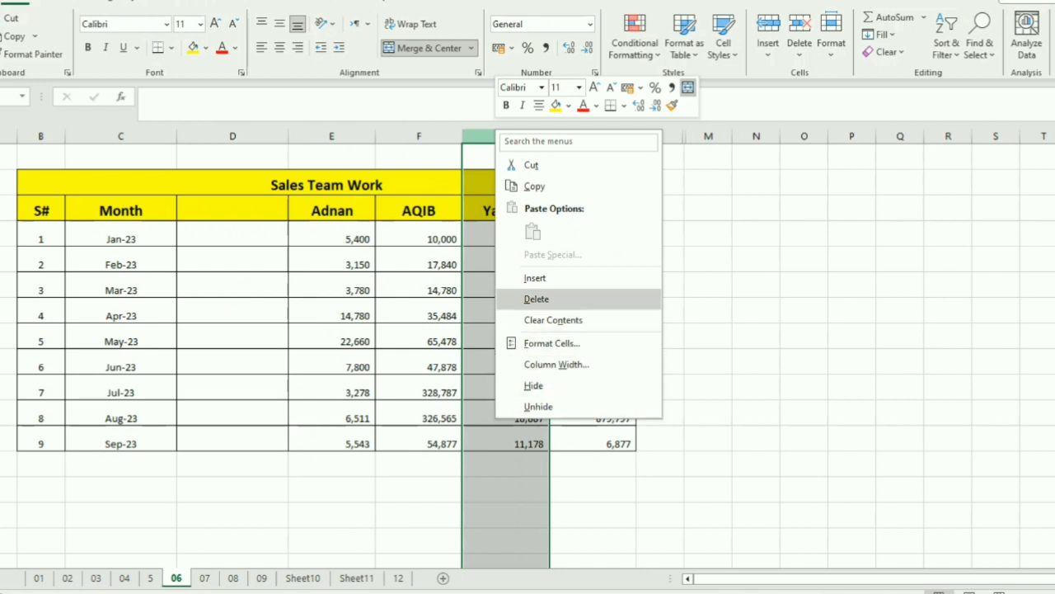
left_click(532, 165)
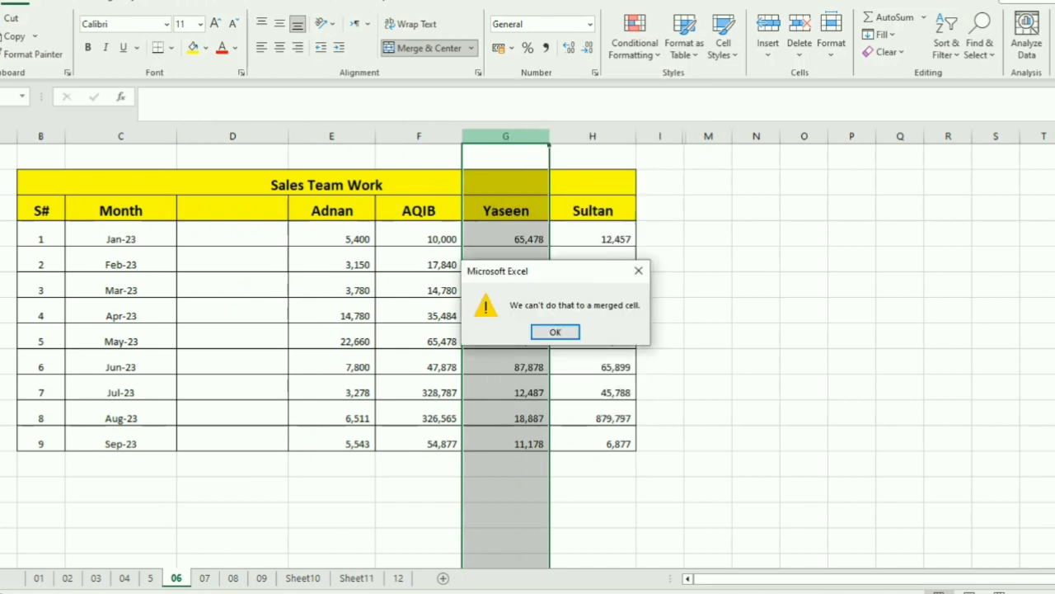
left_click(639, 270)
left_click(756, 310)
left_click_drag(507, 211, 506, 444)
left_click(804, 335)
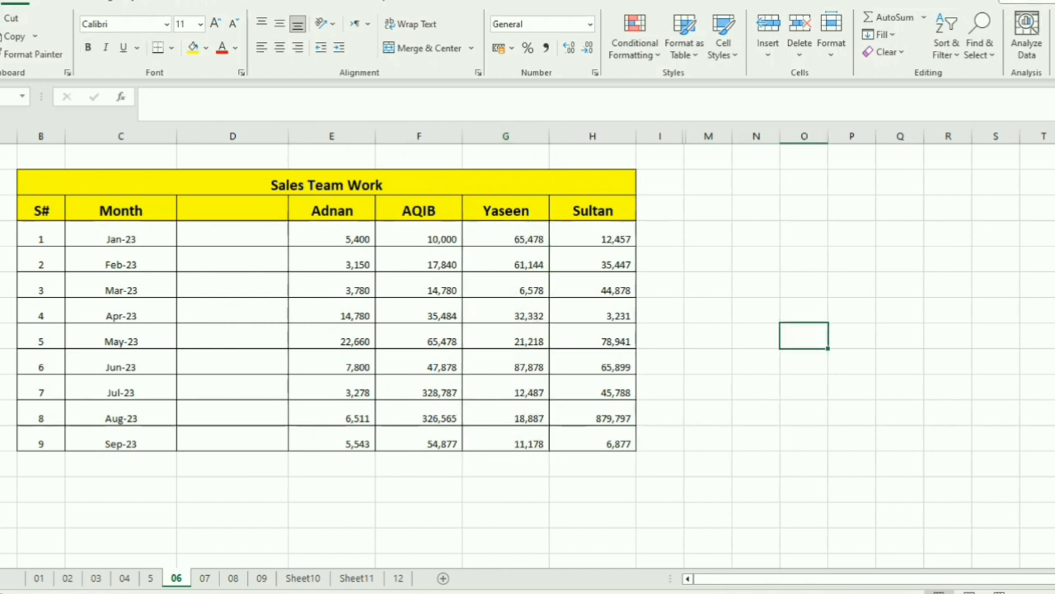
Undo the insertion of the empty column before column D
key("ctrl+z")
left_click(740, 310)
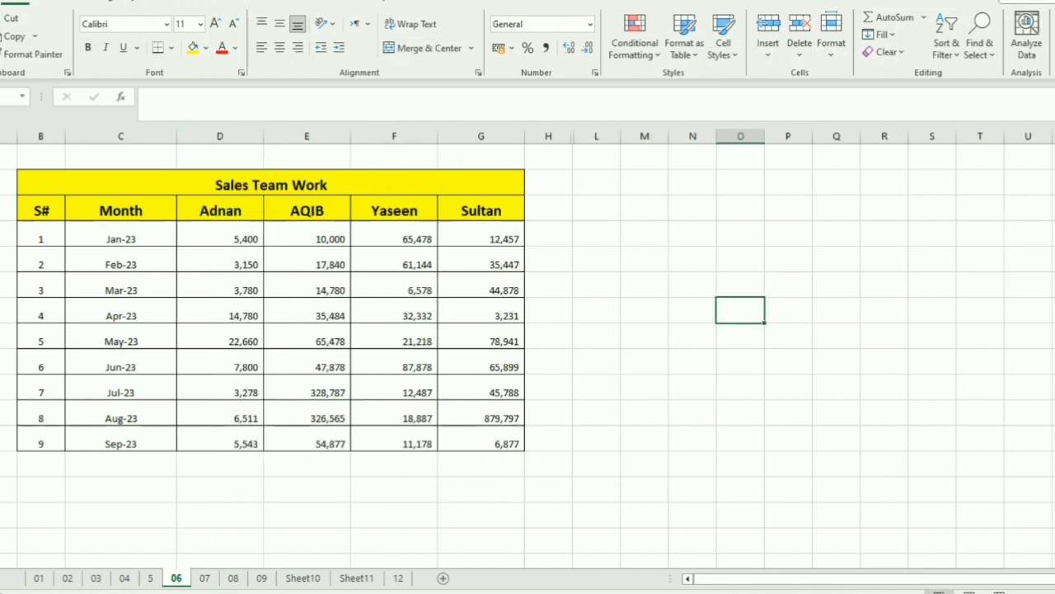
Unhide the hidden columns I to K between columns H and L
left_click_drag(549, 136, 587, 136)
right_click(588, 137)
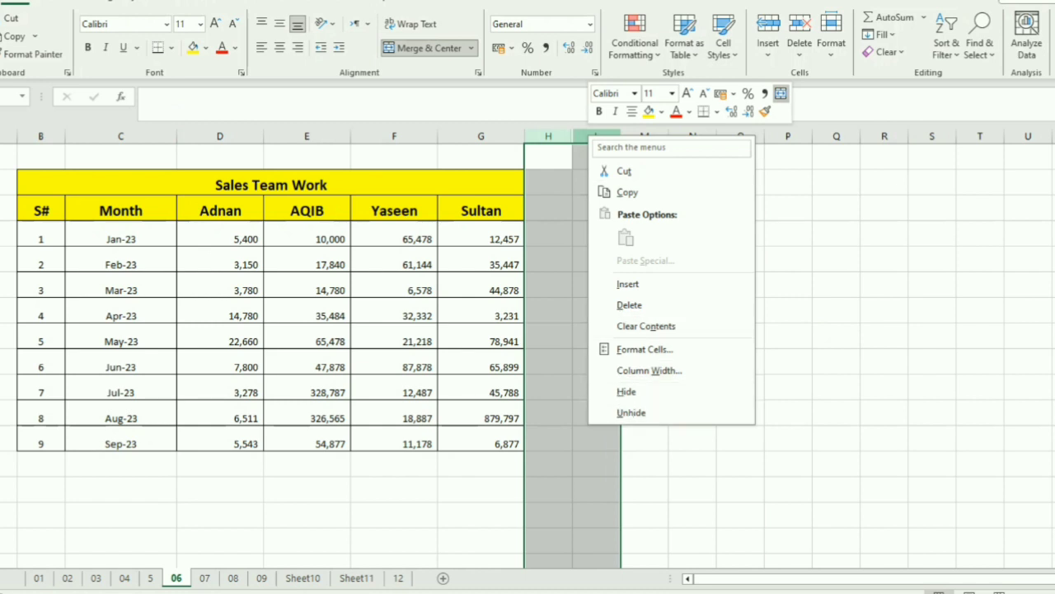
left_click(632, 412)
left_click(750, 464)
left_click(696, 335)
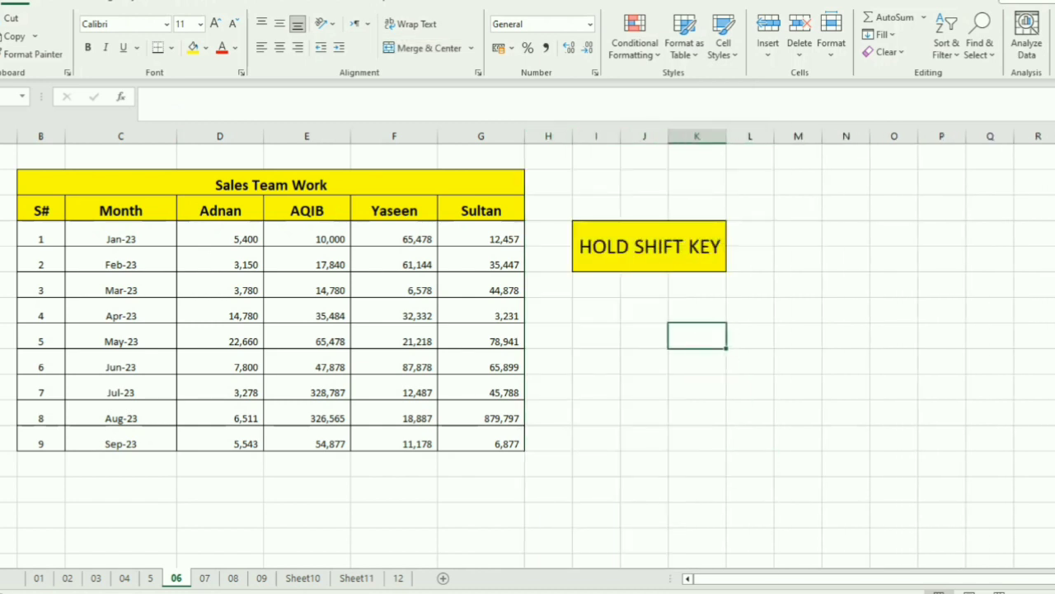
Move column F's salesperson header and values through Sep-23 in front of column D, shifting the other salesperson columns over
left_click_drag(394, 211, 394, 441)
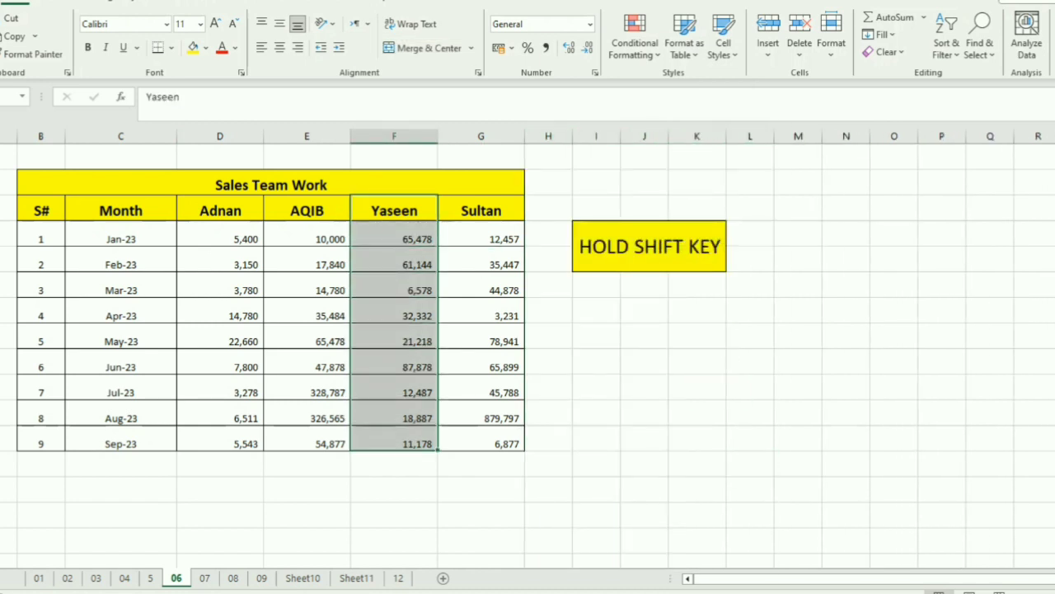
scroll(270, 330, "down", 1)
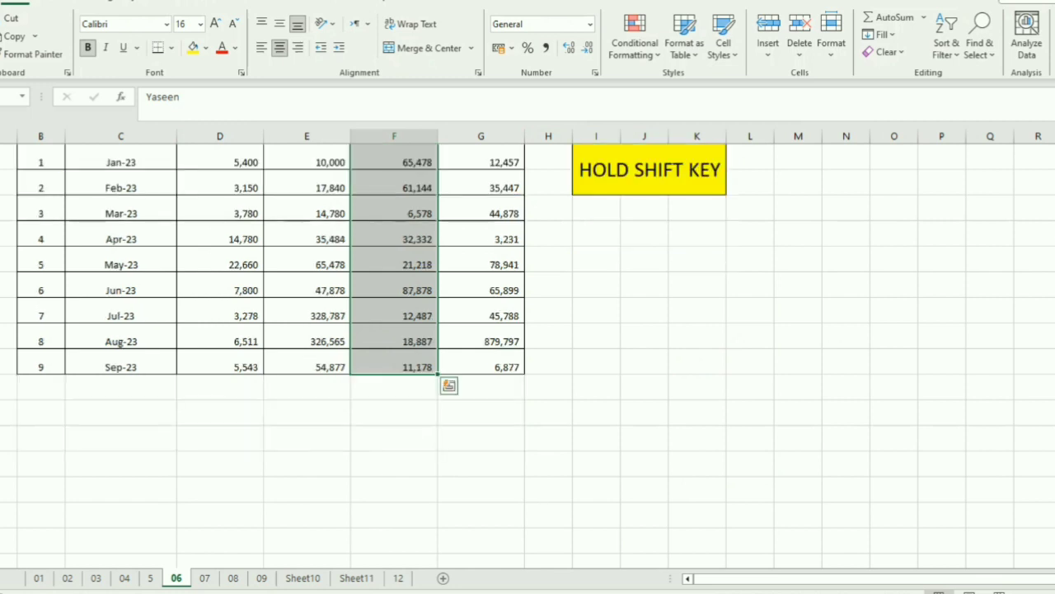
scroll(528, 353, "up", 1)
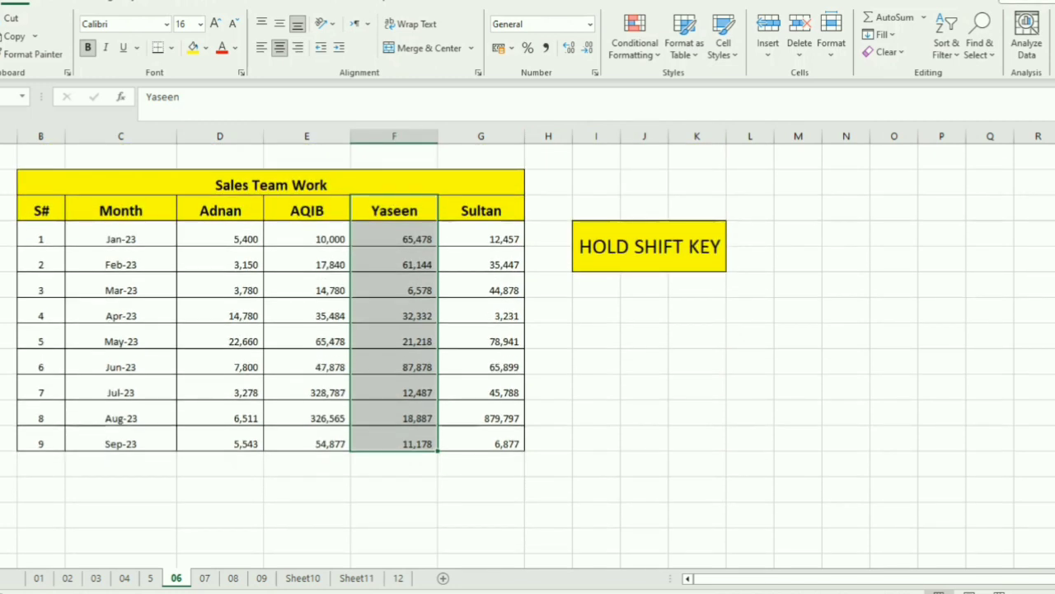
left_click_drag(352, 216, 177, 452)
left_click(644, 439)
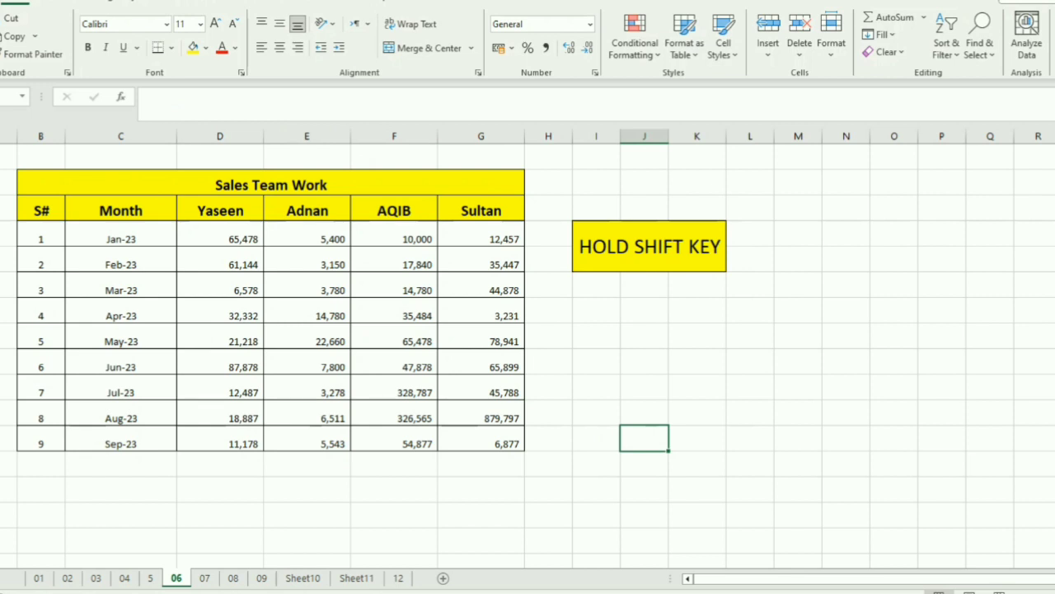
Move column G's salesperson header and values through Sep-23 in front of column D, shifting the other columns over
left_click_drag(480, 210, 481, 444)
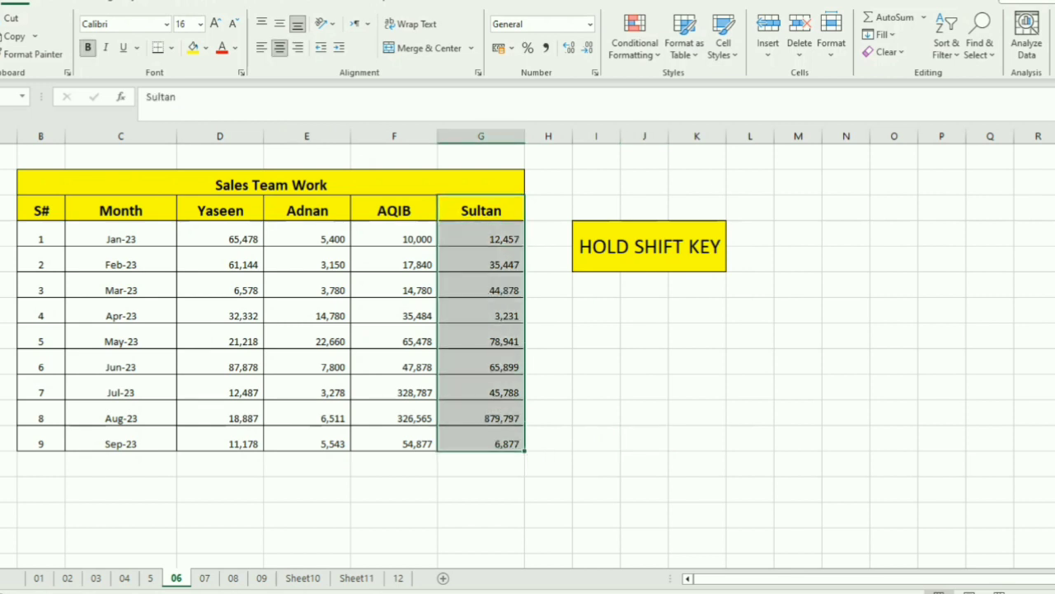
left_click_drag(438, 216, 178, 218)
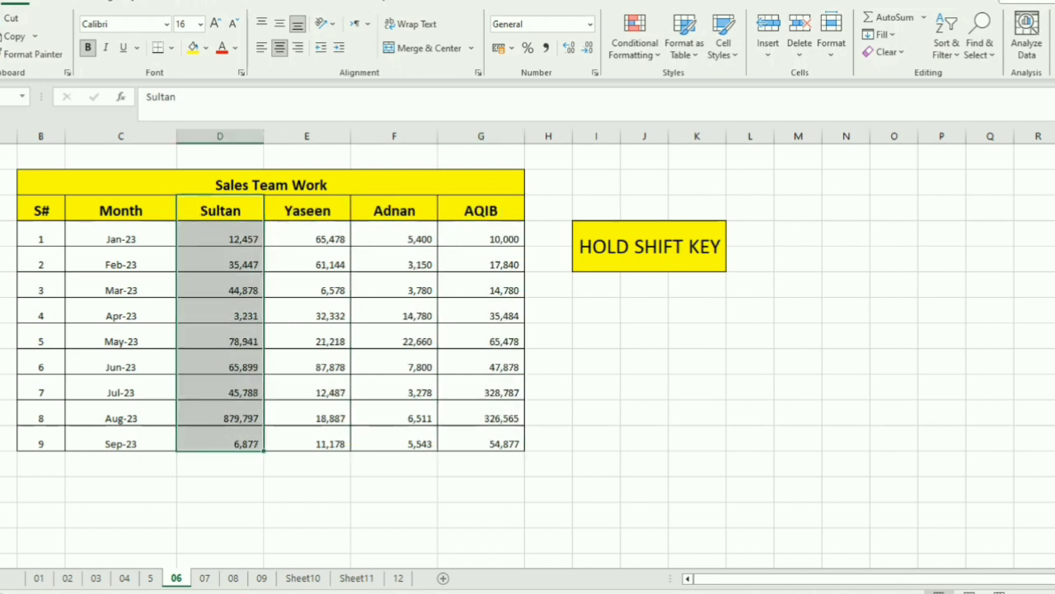
left_click(596, 311)
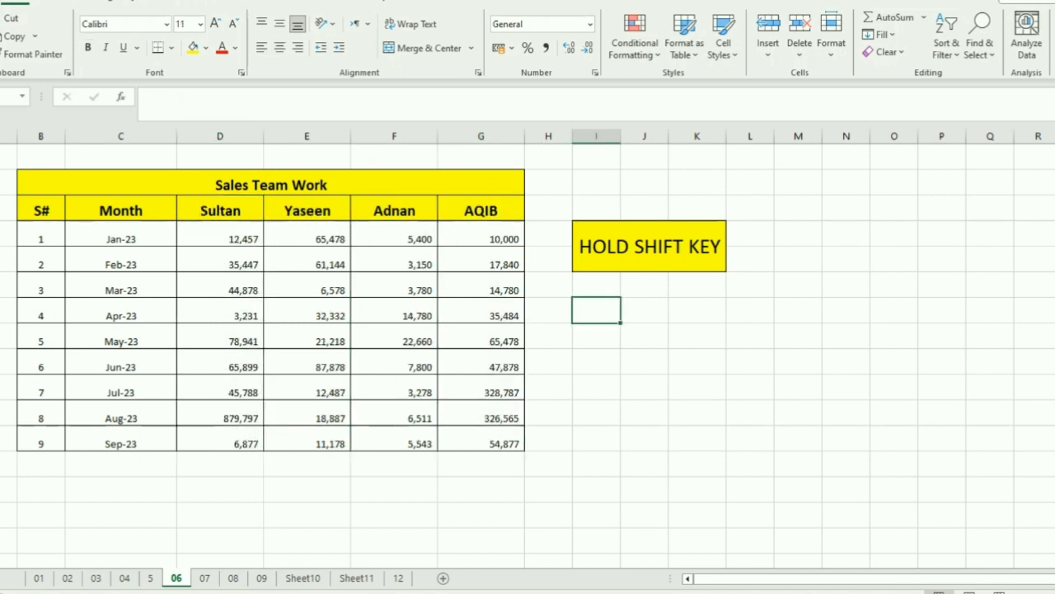
Try to move column F's header and values onto column D without inserting them, and decline replacing the existing data
left_click(394, 210)
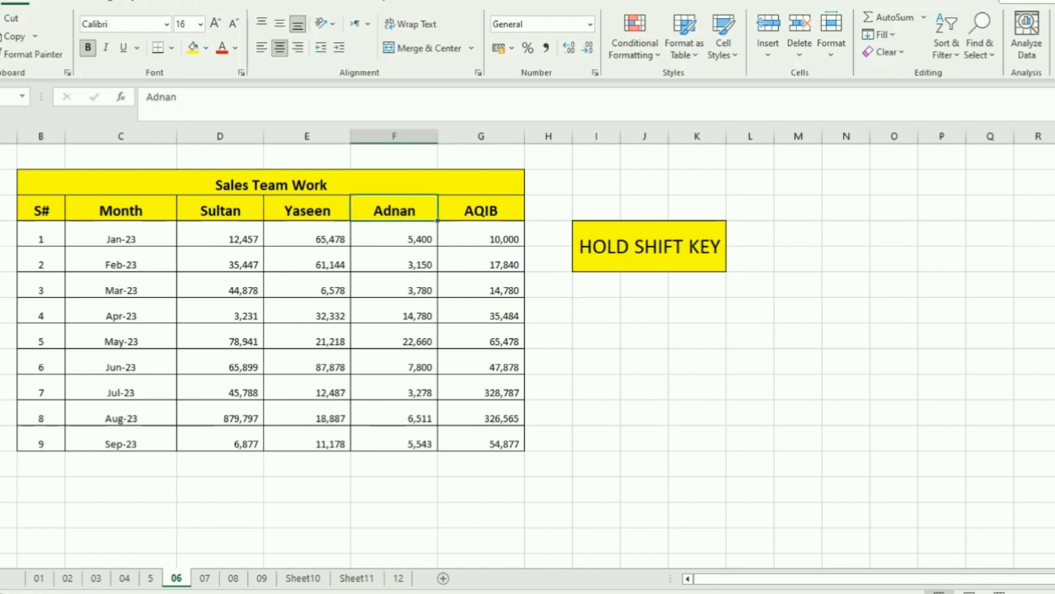
left_click_drag(394, 210, 394, 419)
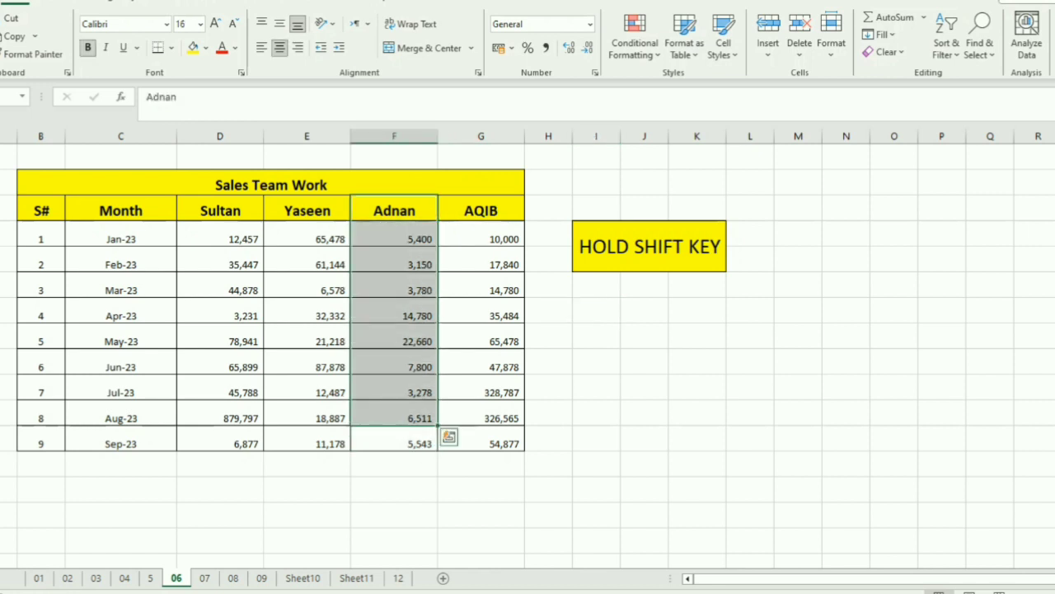
left_click(697, 438)
left_click(394, 210)
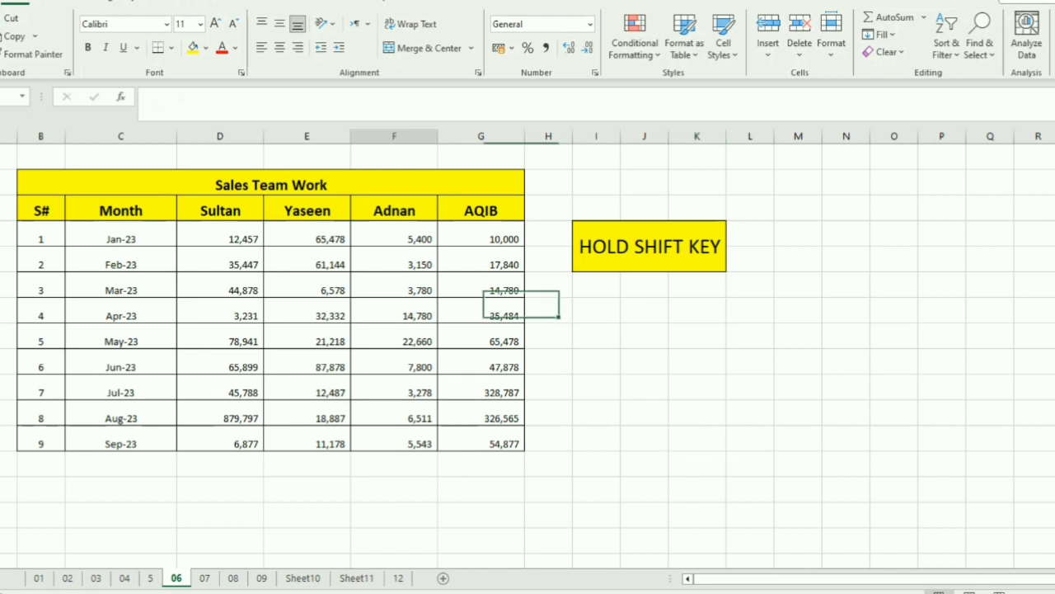
left_click_drag(394, 211, 395, 443)
left_click_drag(351, 213, 178, 446)
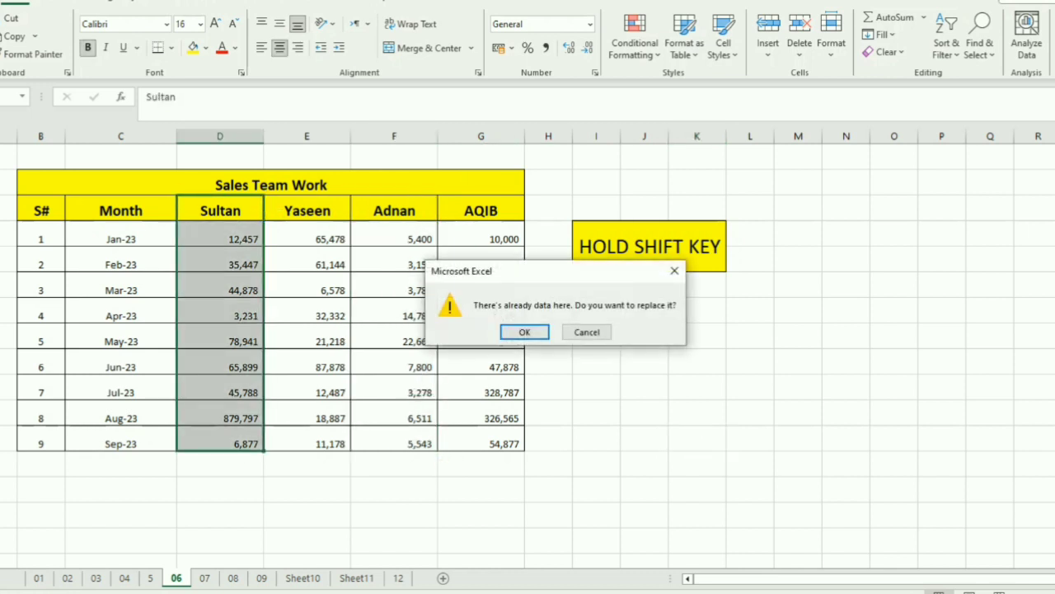
left_click(675, 271)
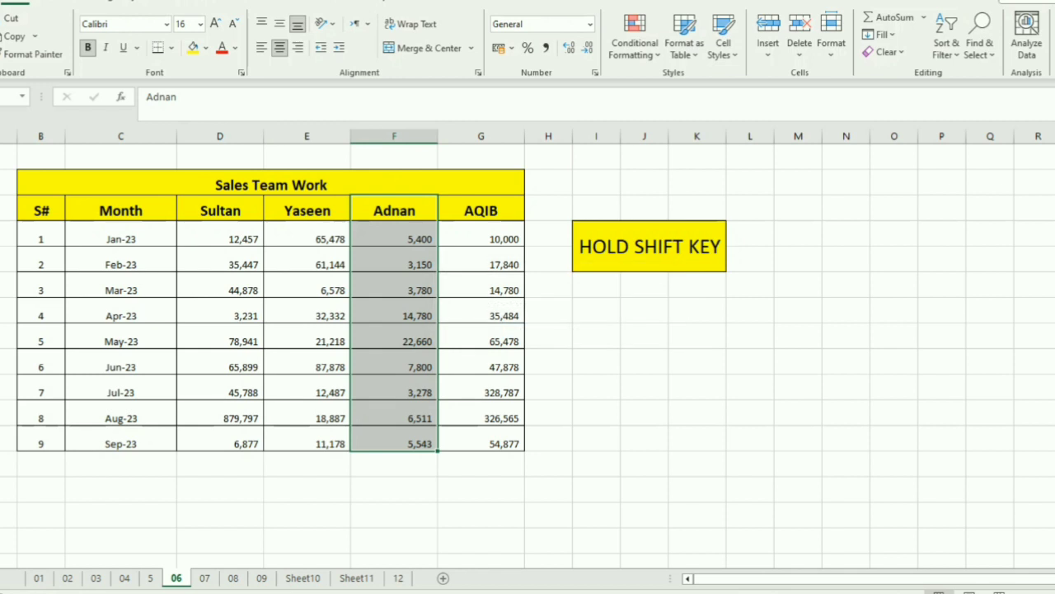
Insert the selected column F header and values in front of column D, shifting the existing columns over
left_click_drag(353, 211, 177, 446, "shift")
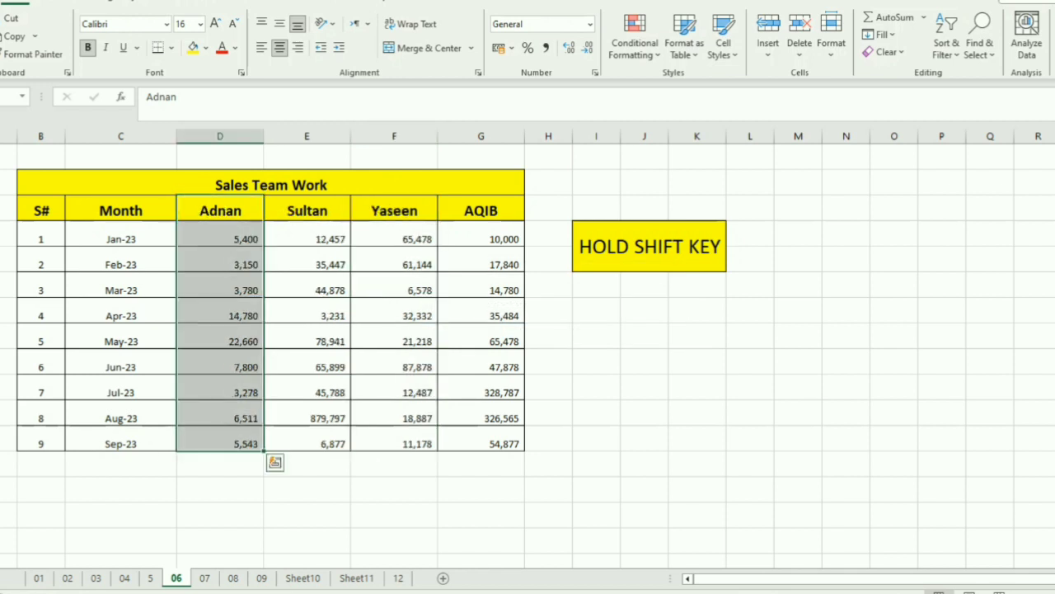
left_click(643, 335)
left_click(750, 464)
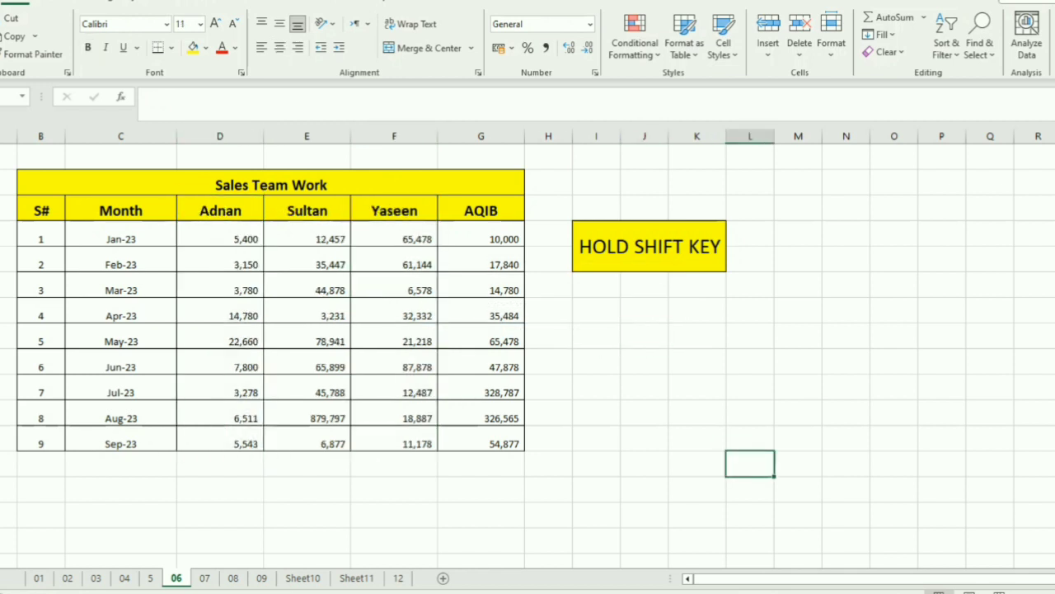
left_click(596, 361)
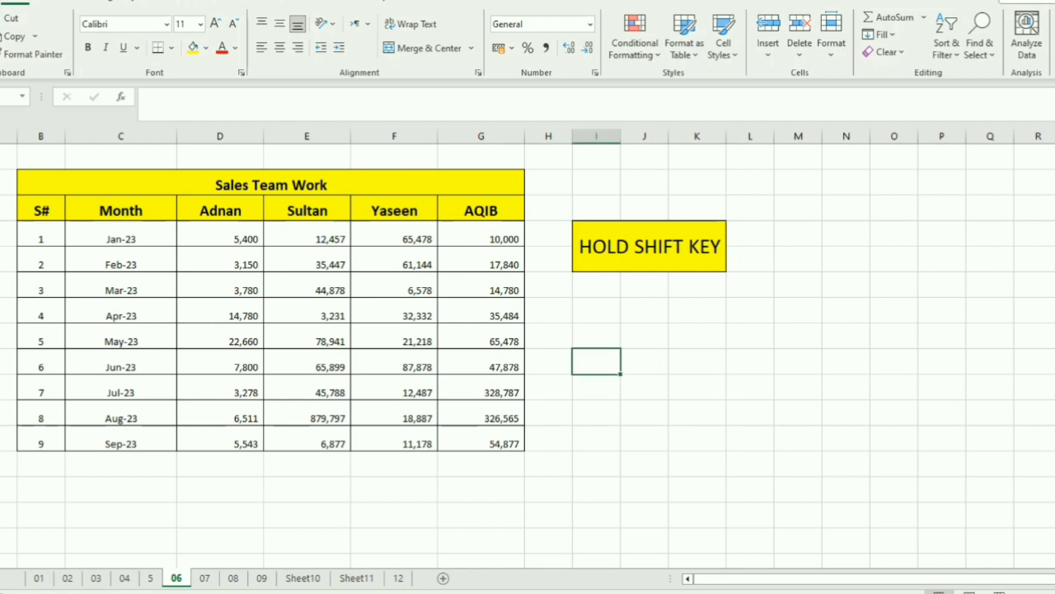
left_click(649, 246)
left_click(697, 387)
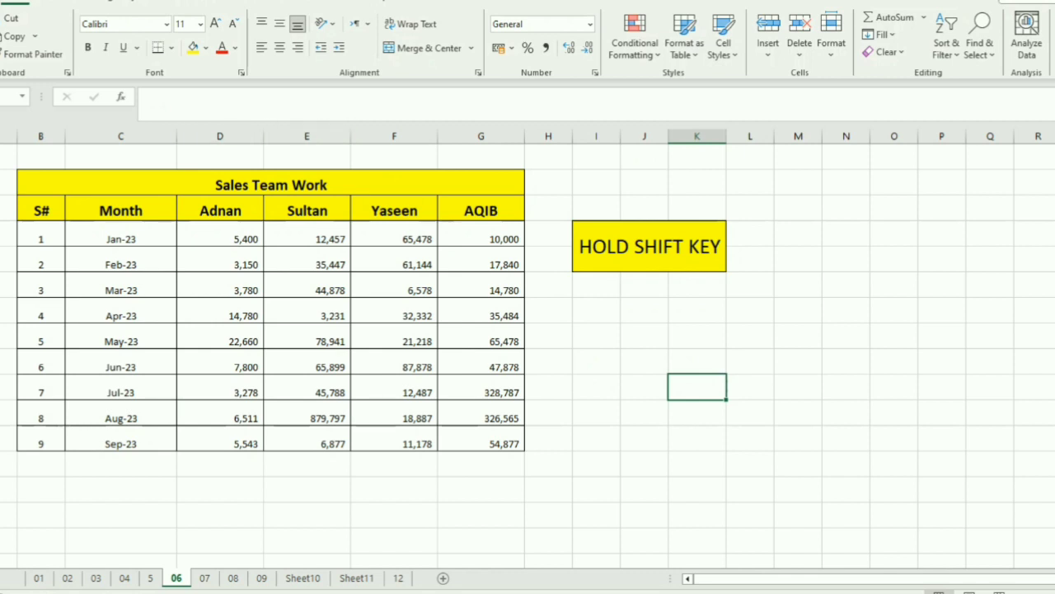
left_click(307, 464)
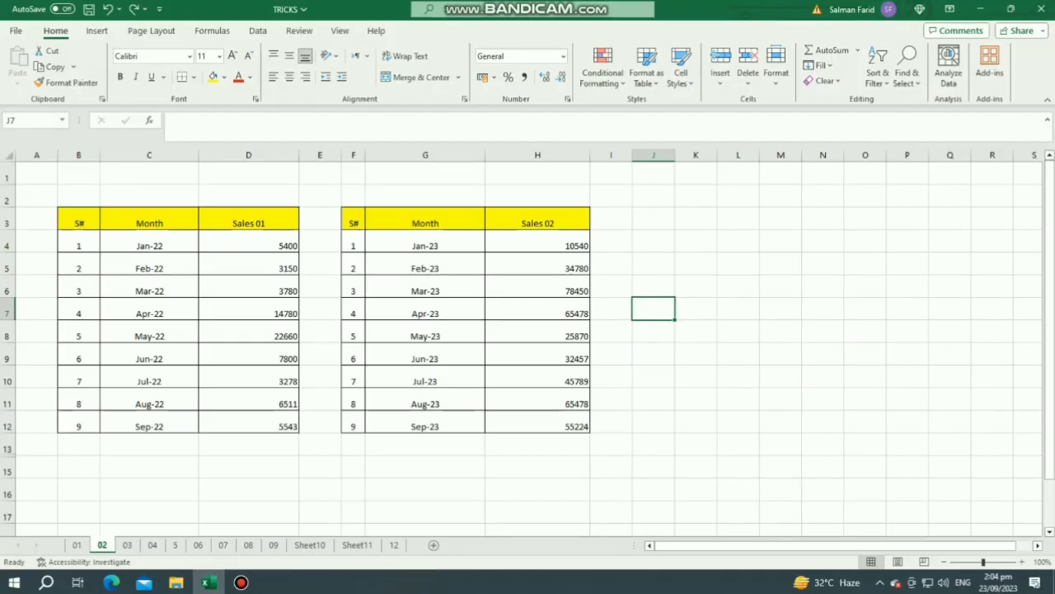
left_click_drag(79, 246, 247, 359)
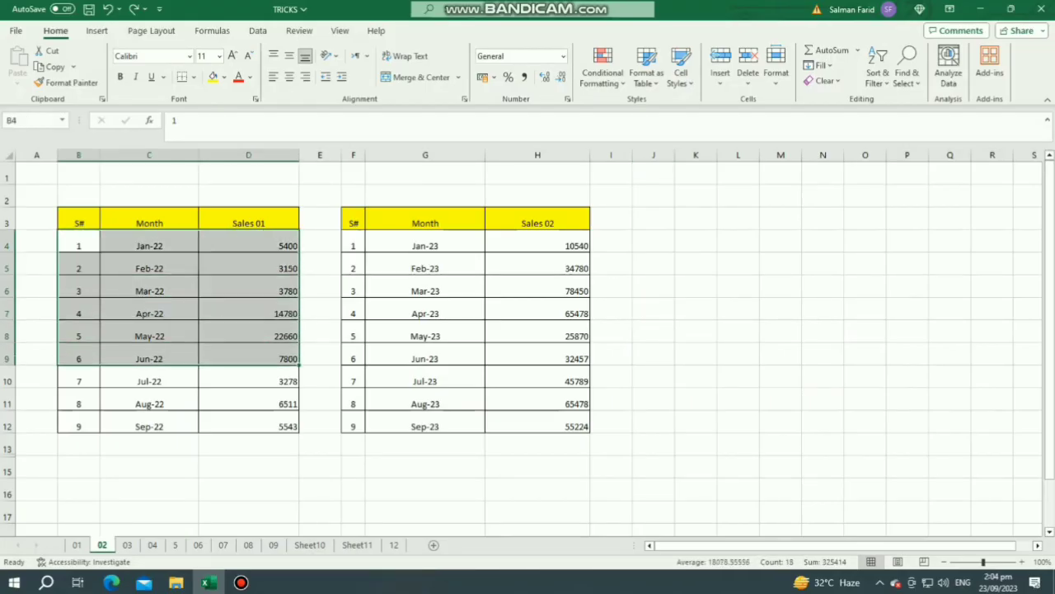
left_click_drag(353, 381, 538, 426)
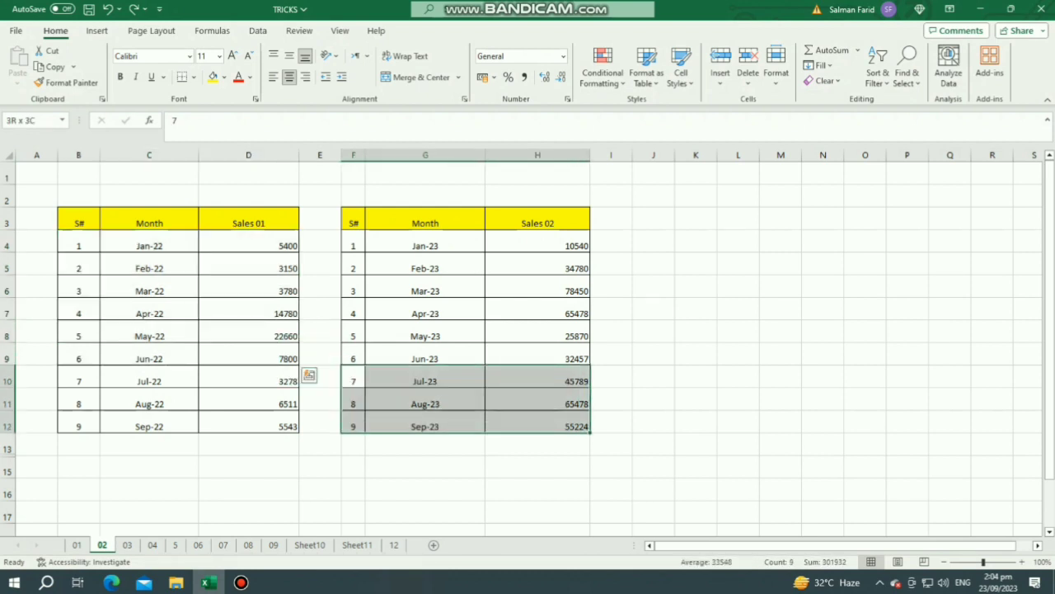
left_click_drag(353, 245, 538, 359)
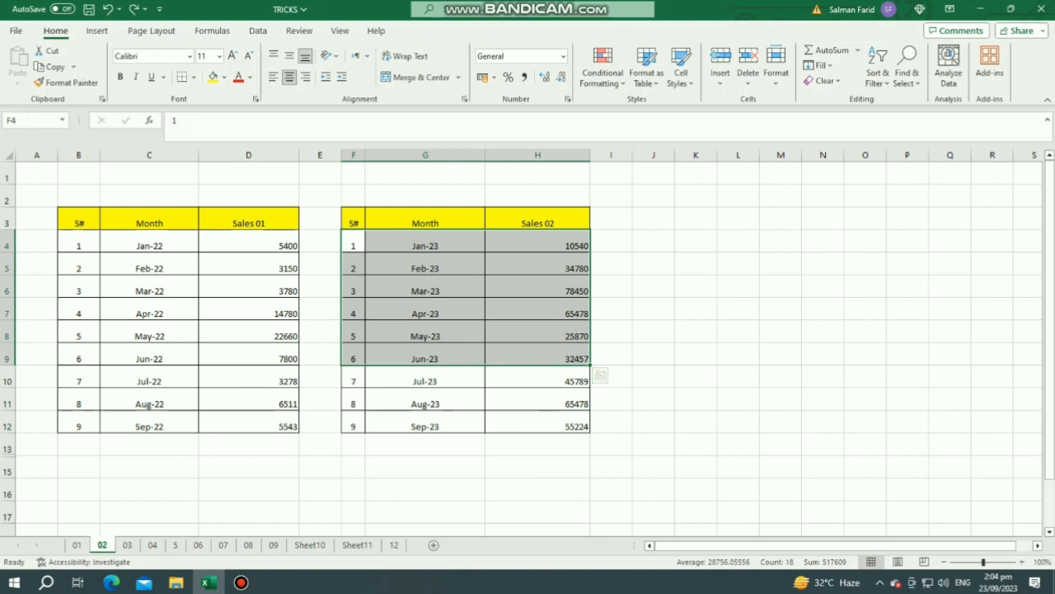
left_click(696, 377)
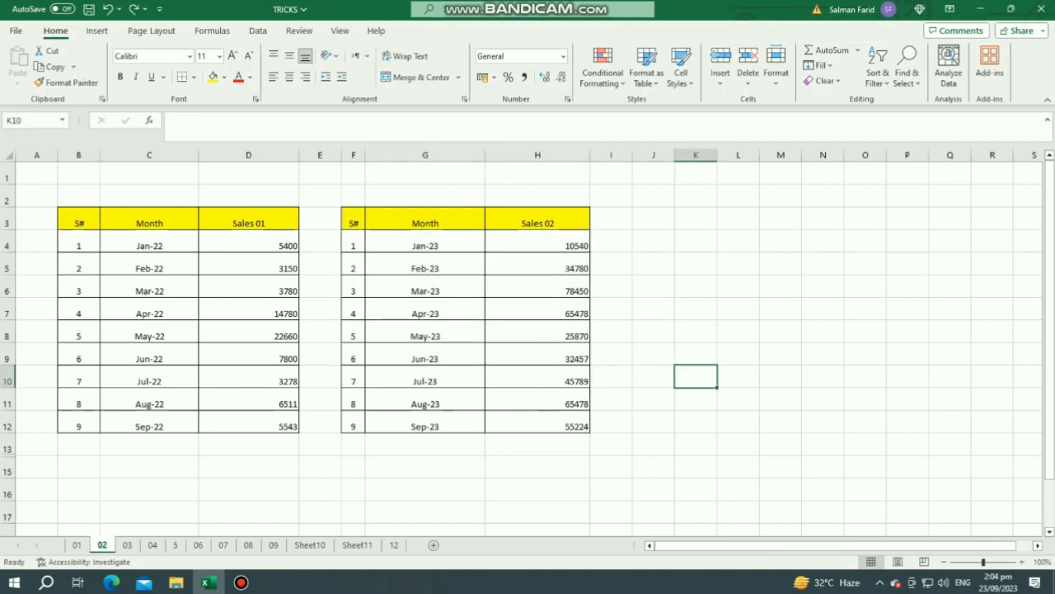
Show the Clipboard pane and copy the Jan-22 to Jun-22 rows B4:D9 of the Sales 01 table into it
left_click(102, 98)
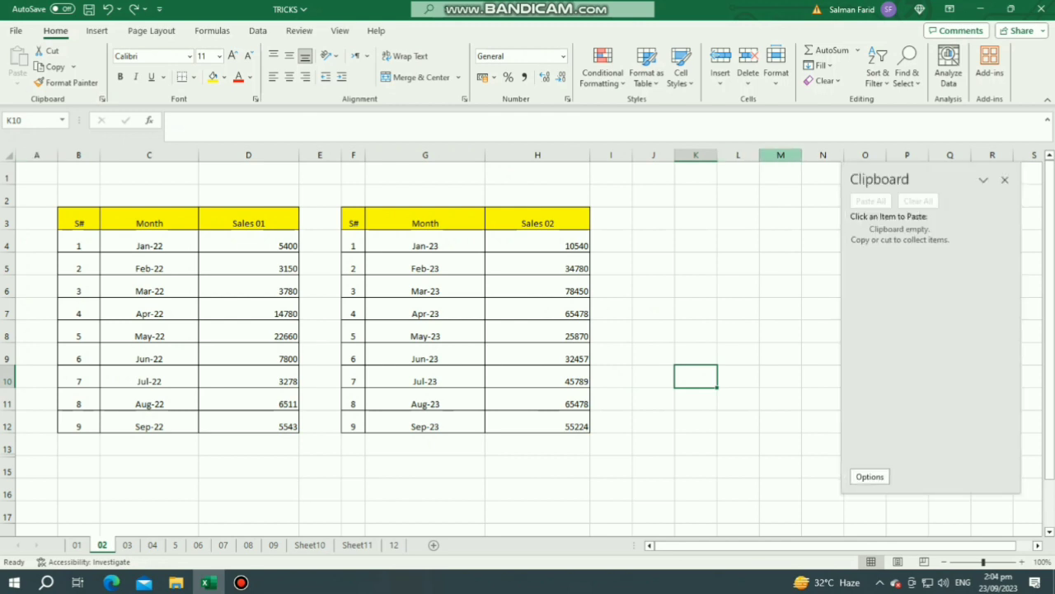
left_click_drag(913, 180, 863, 184)
left_click_drag(79, 245, 248, 358)
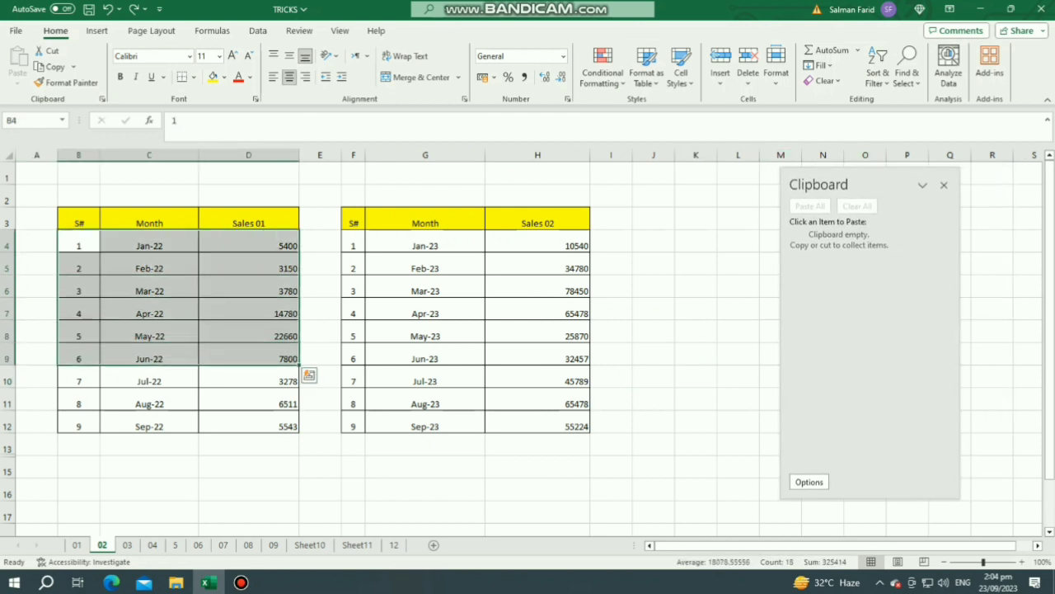
key("ctrl+c")
left_click(309, 376)
left_click_drag(353, 246, 538, 291)
left_click(653, 262)
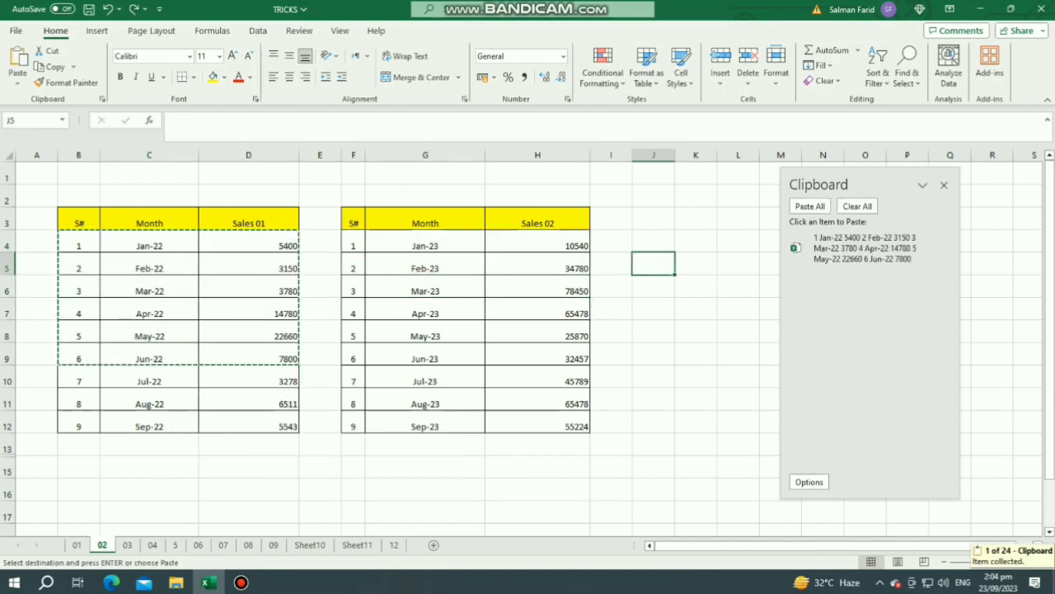
Copy the Sales 02 rows F4:H9, then paste all collected clipboard items in one block starting at J3
left_click_drag(353, 246, 538, 358)
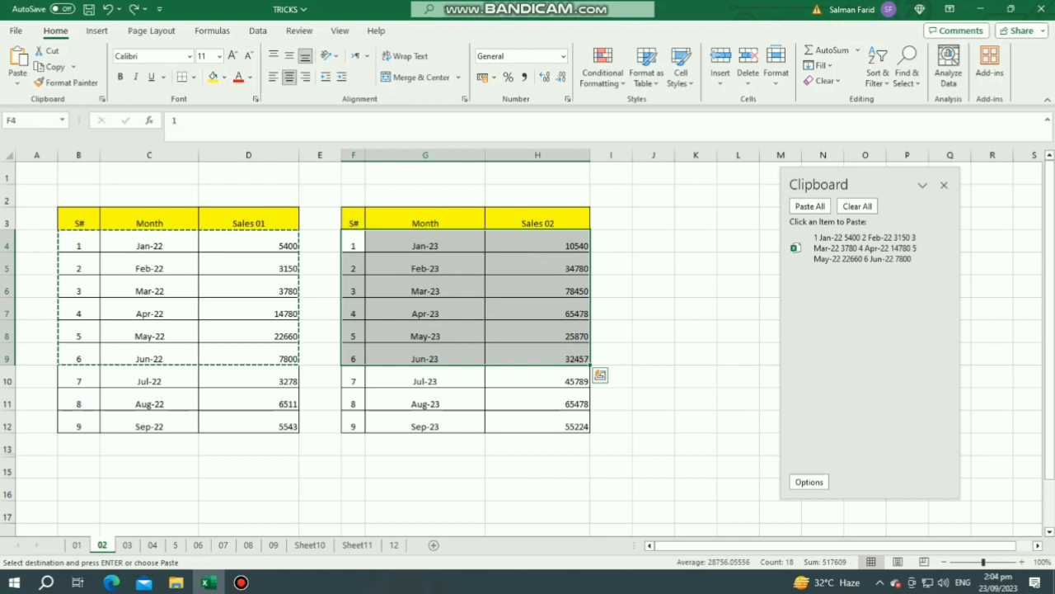
key("ctrl+c")
left_click(653, 219)
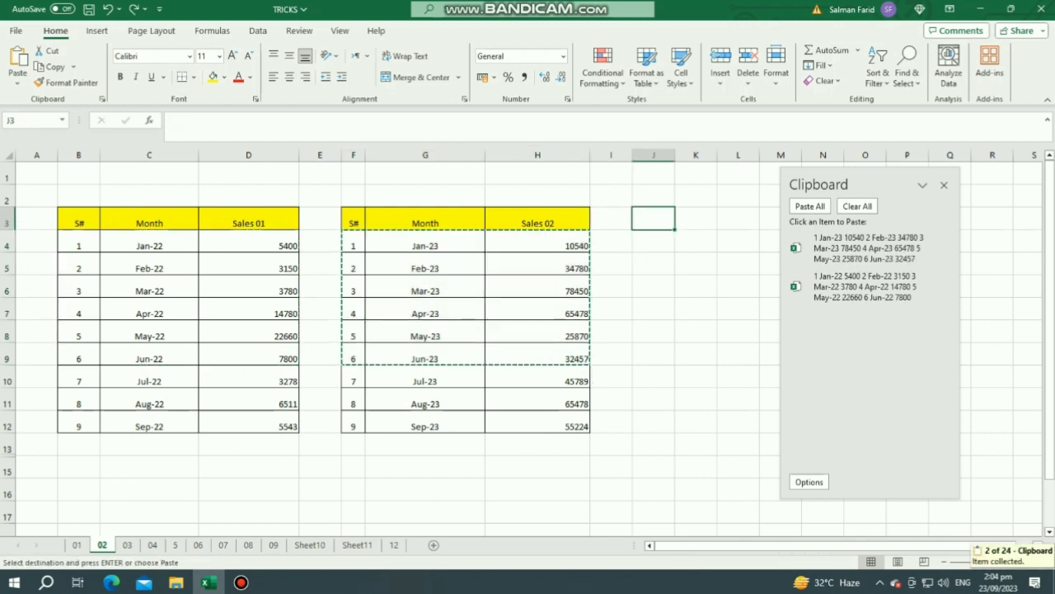
mouse_move(866, 184)
left_mouse_down()
mouse_move(524, 200)
mouse_move(808, 263)
mouse_move(990, 189)
left_mouse_up()
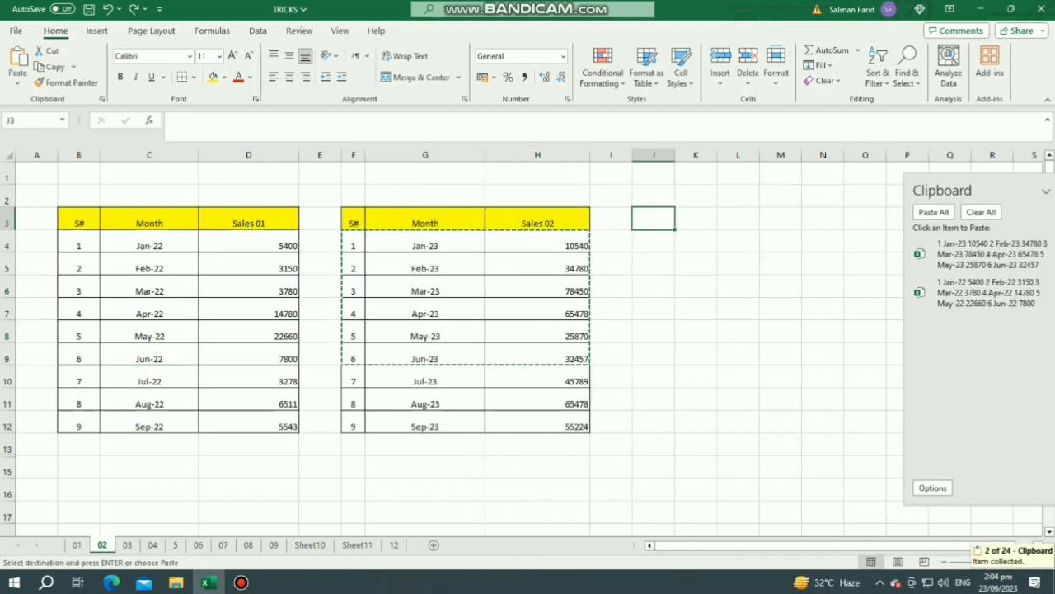
key("ctrl+v")
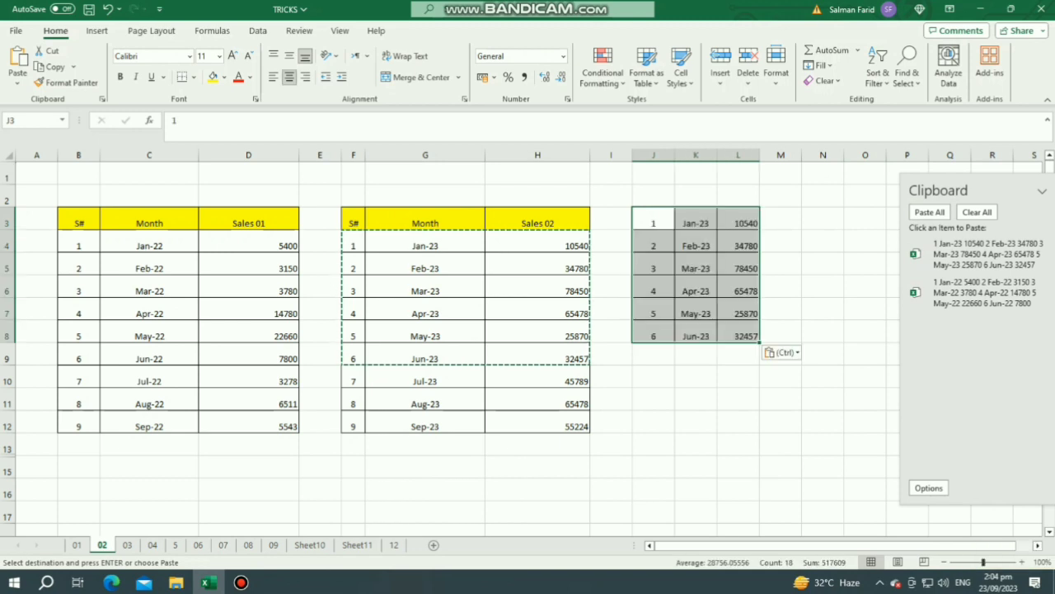
left_click(930, 212)
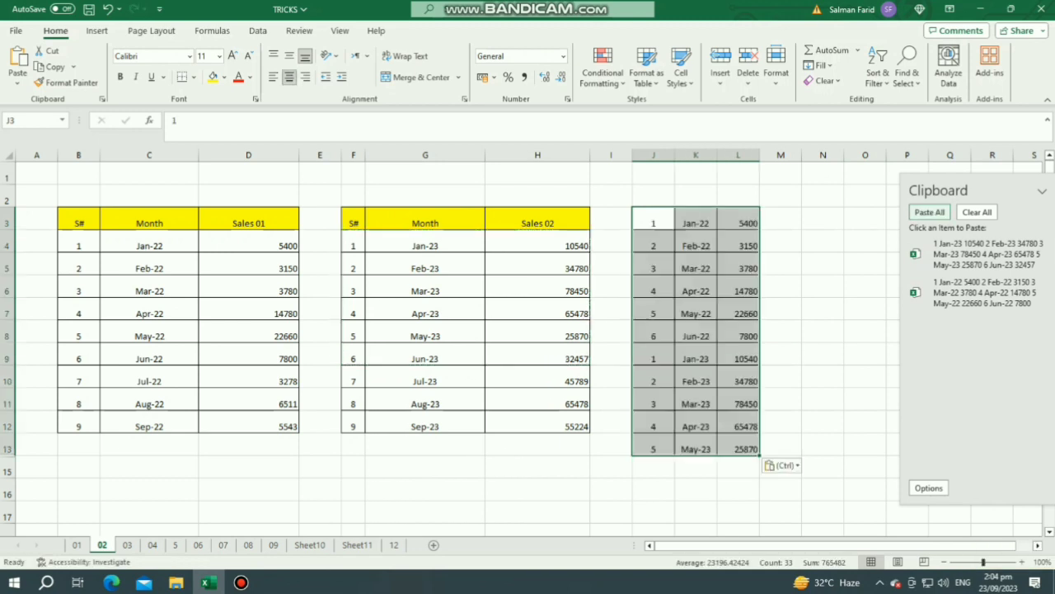
Widen columns J, K and L holding the pasted block, moving the Clipboard pane out of the way
left_click(865, 264)
left_click_drag(675, 155, 700, 155)
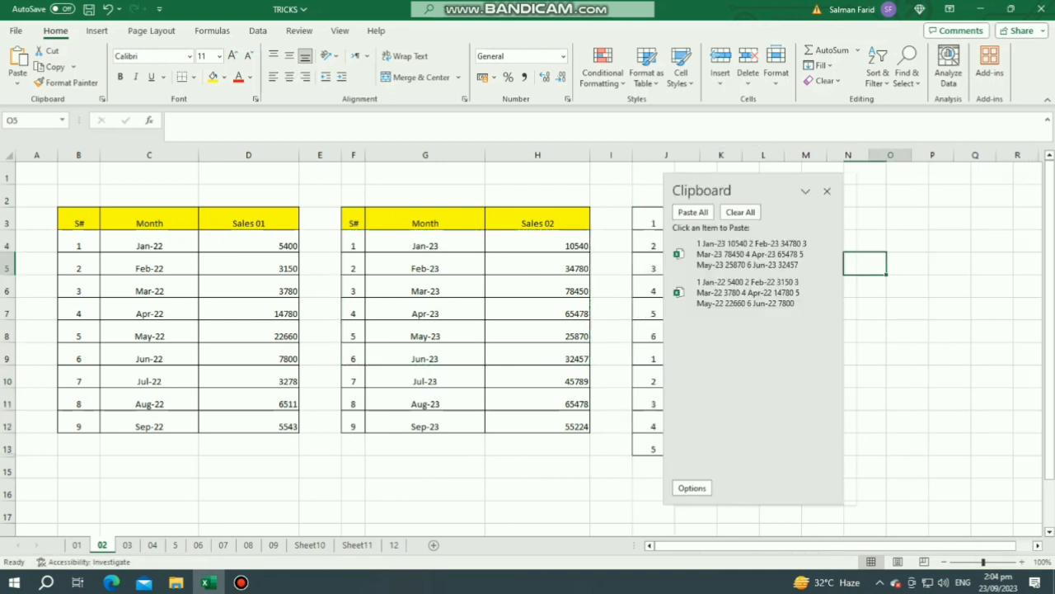
left_click_drag(742, 190, 392, 192)
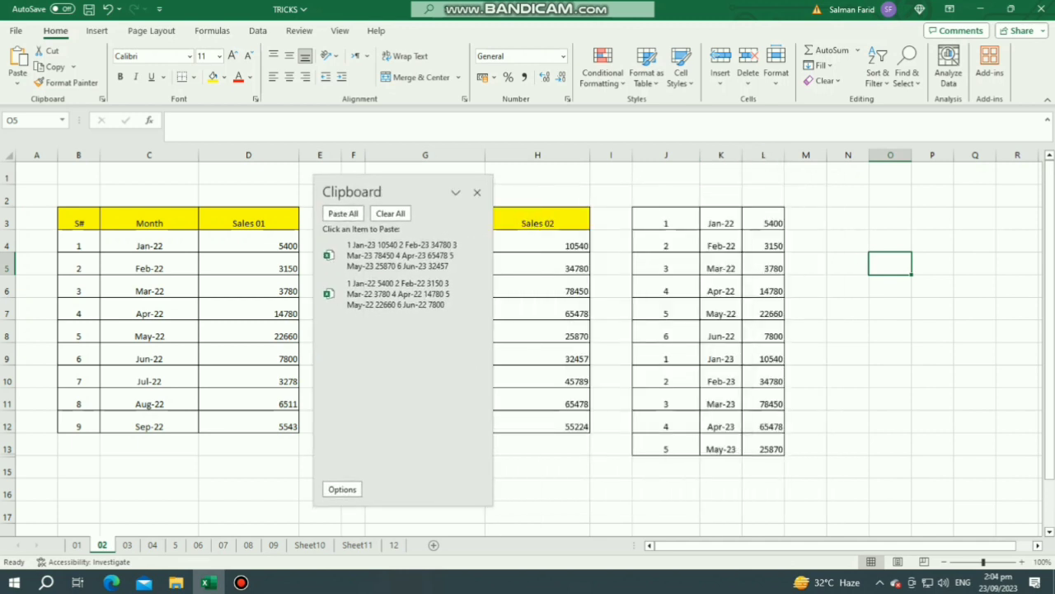
left_click_drag(742, 155, 855, 156)
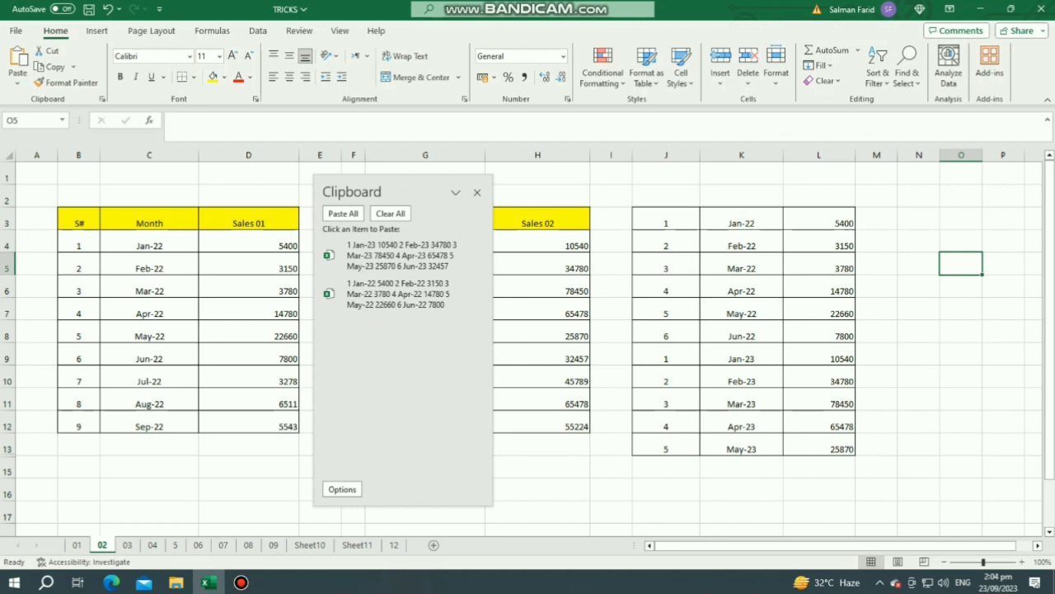
left_click_drag(414, 191, 875, 171)
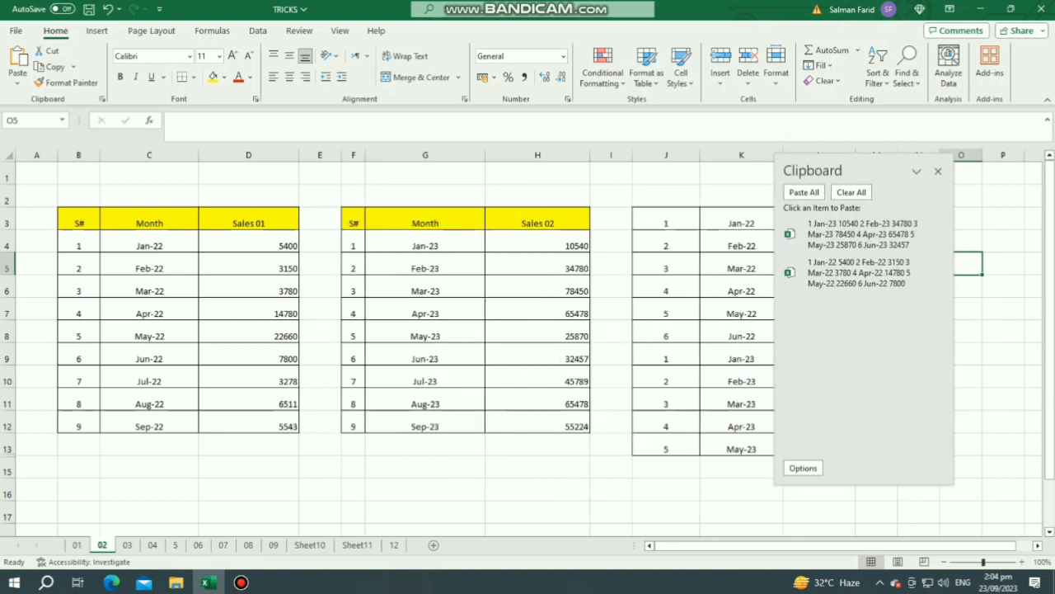
Clear all collected items from the clipboard and close its pane
left_click(851, 192)
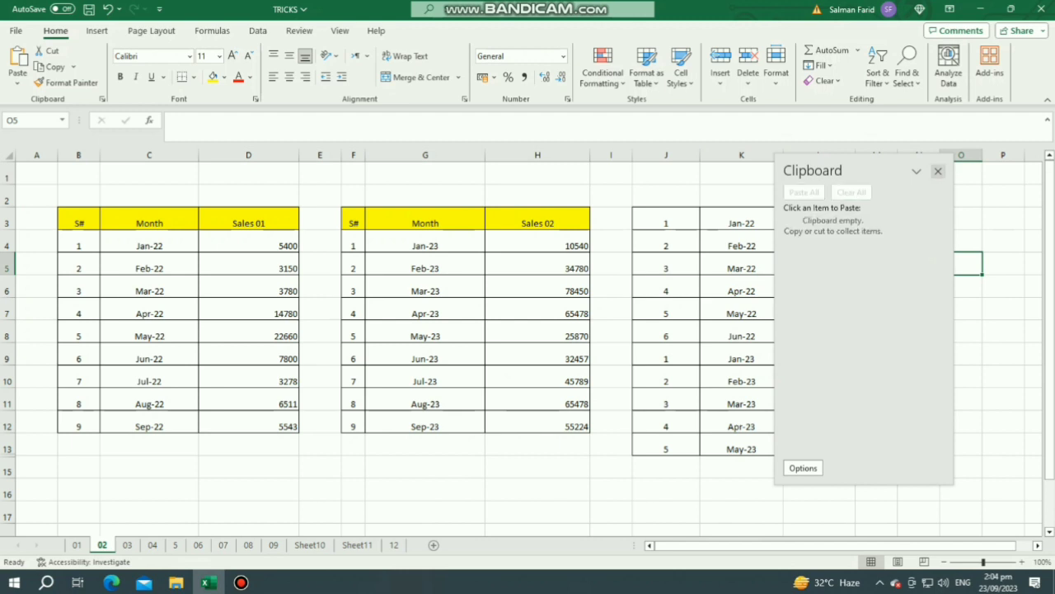
left_click(938, 171)
left_click(666, 331)
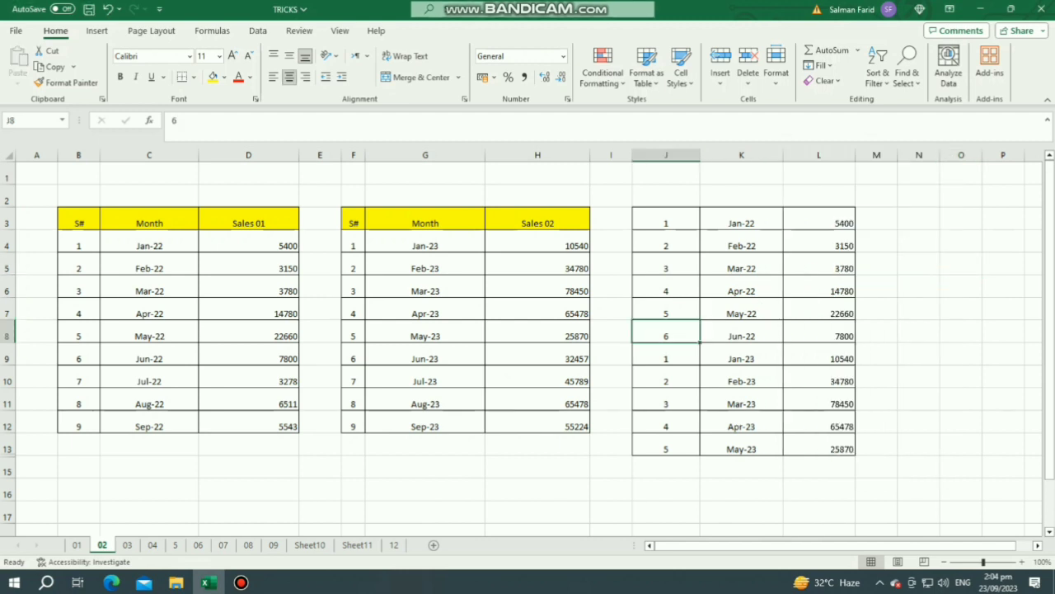
Undo the column widening and the pasted rows so the area from J3 is empty again
key("ctrl+z")
key("ctrl+z")
key("ctrl+z")
key("ctrl+z")
key("ctrl+z")
key("ctrl+z")
key("ctrl+z")
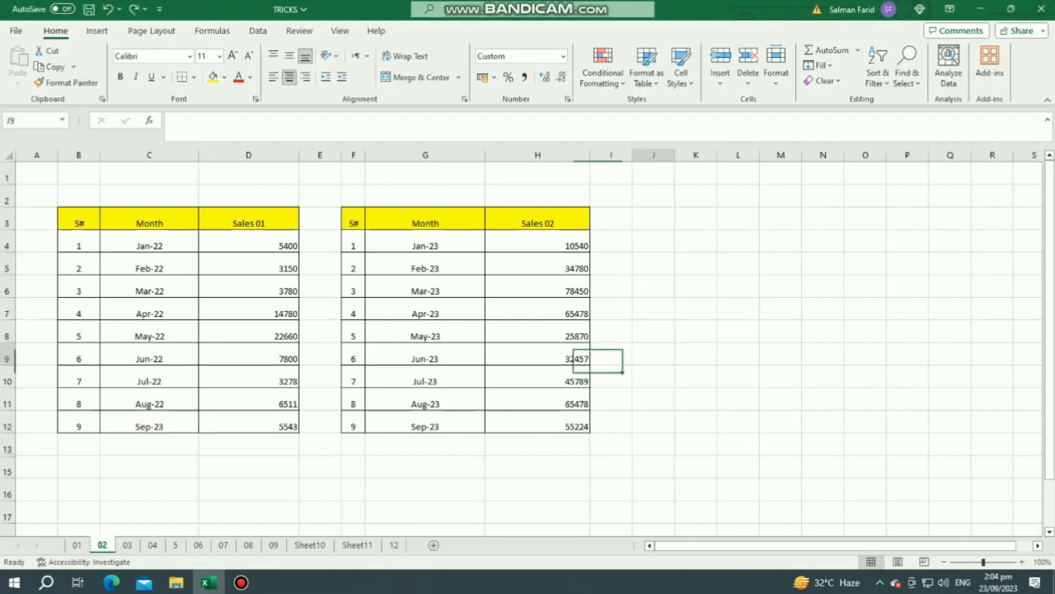
left_click_drag(78, 246, 280, 268)
left_click_drag(353, 291, 544, 313)
left_click(149, 358)
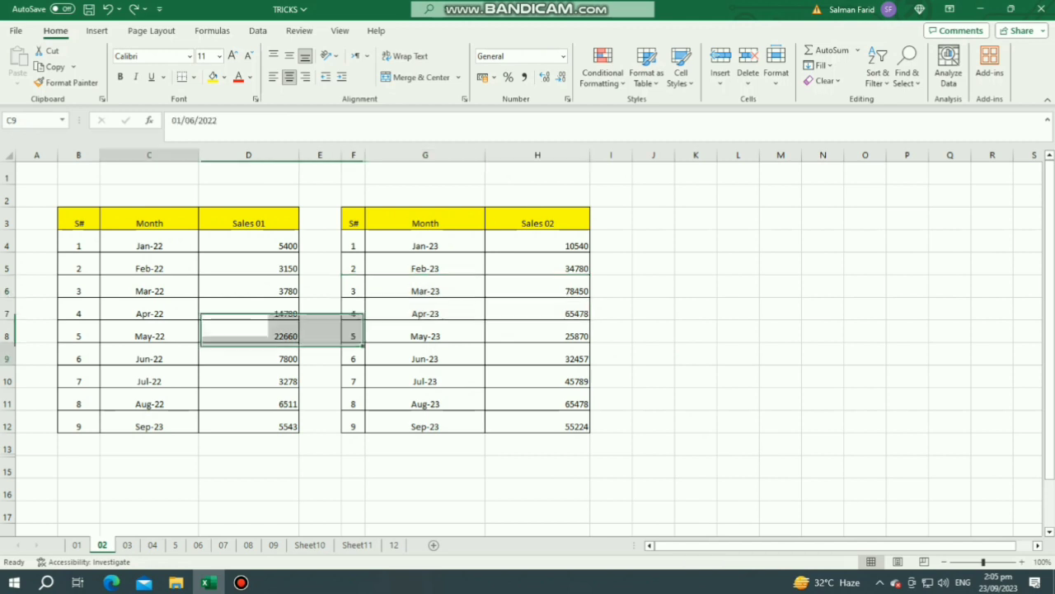
Reopen the Clipboard pane and copy the Jan-22 and Feb-22 rows B4:D5 of the Sales 01 table
left_click(103, 98)
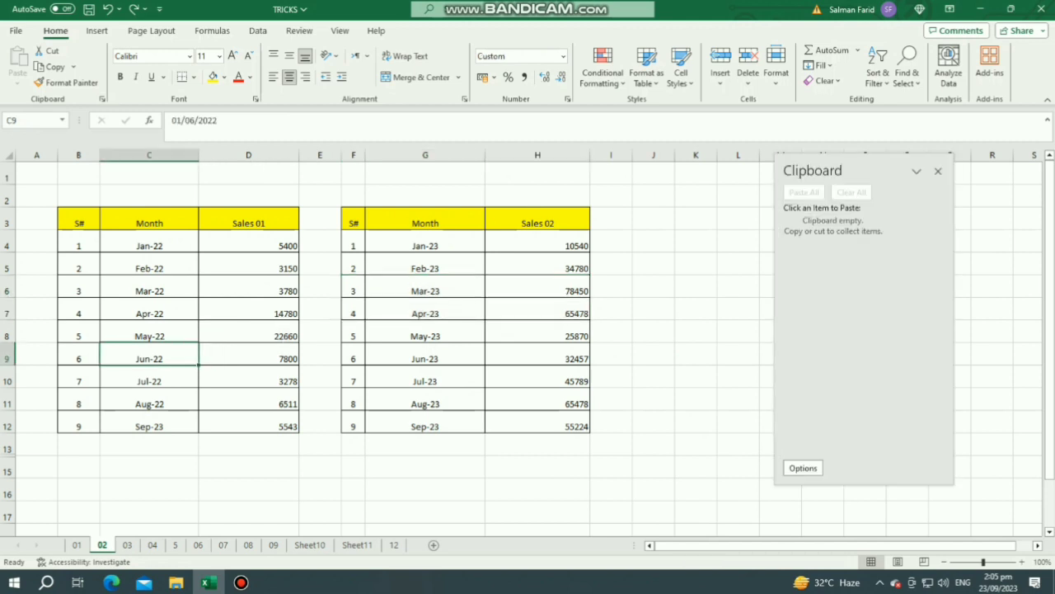
left_click_drag(79, 245, 248, 268)
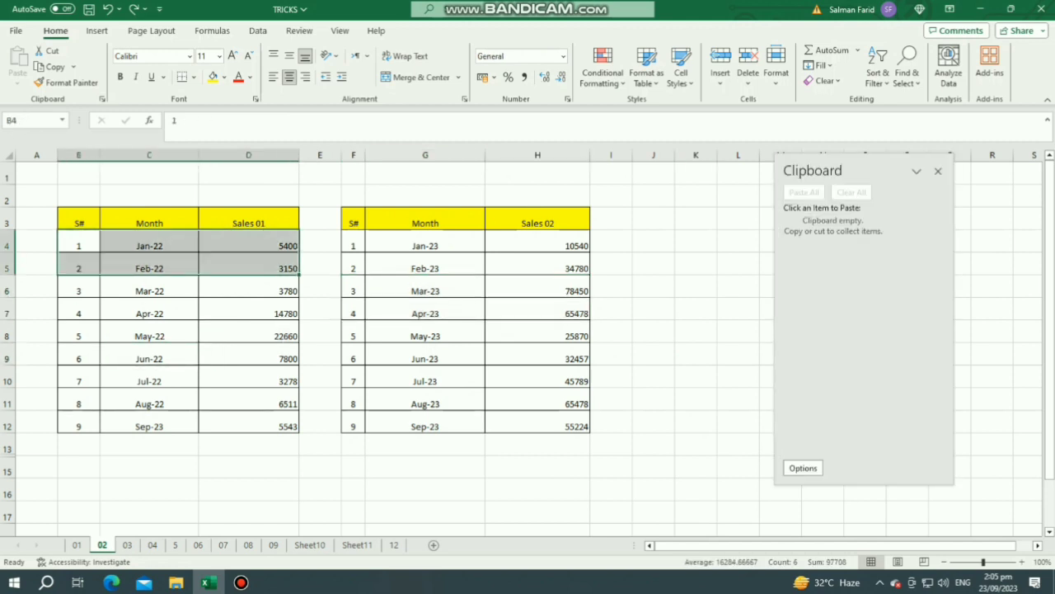
key("ctrl+c")
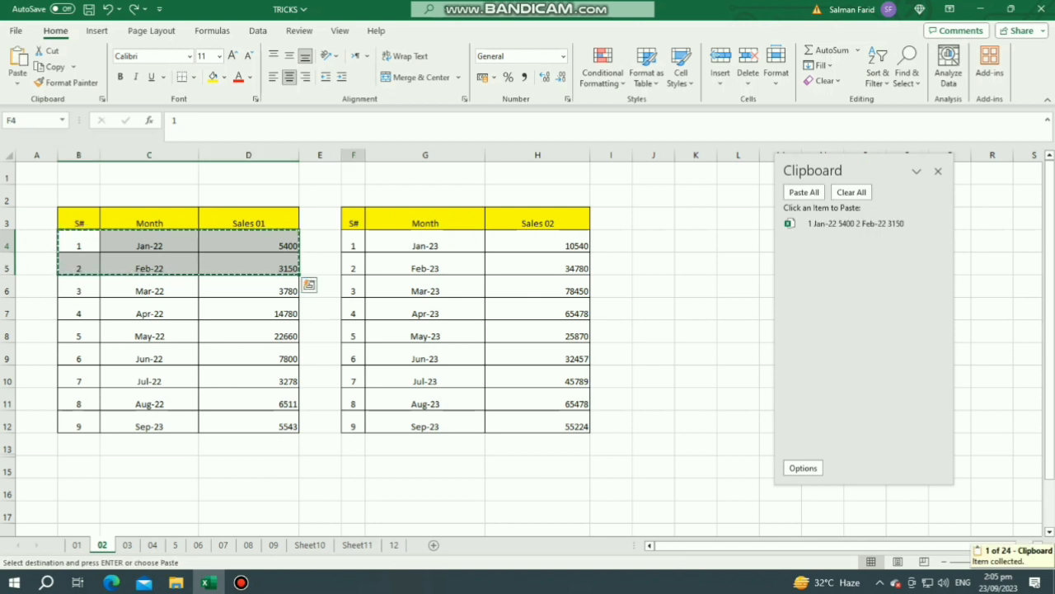
Copy the Jan-23 and Feb-23 rows F4:H5 of Sales 02 and paste all collected clipboard items at J3
left_click_drag(353, 245, 537, 268)
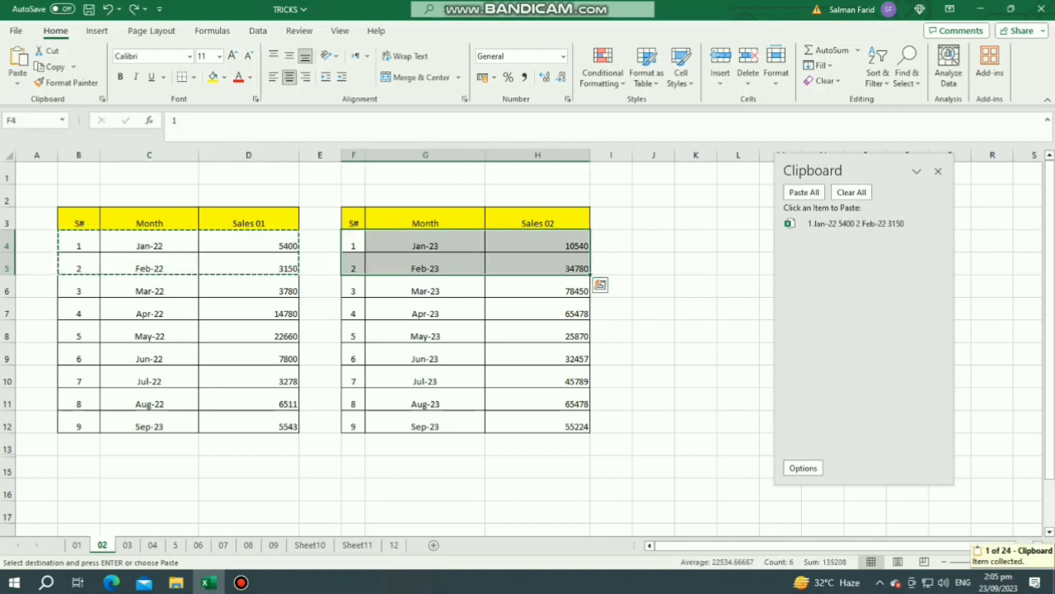
key("ctrl+c")
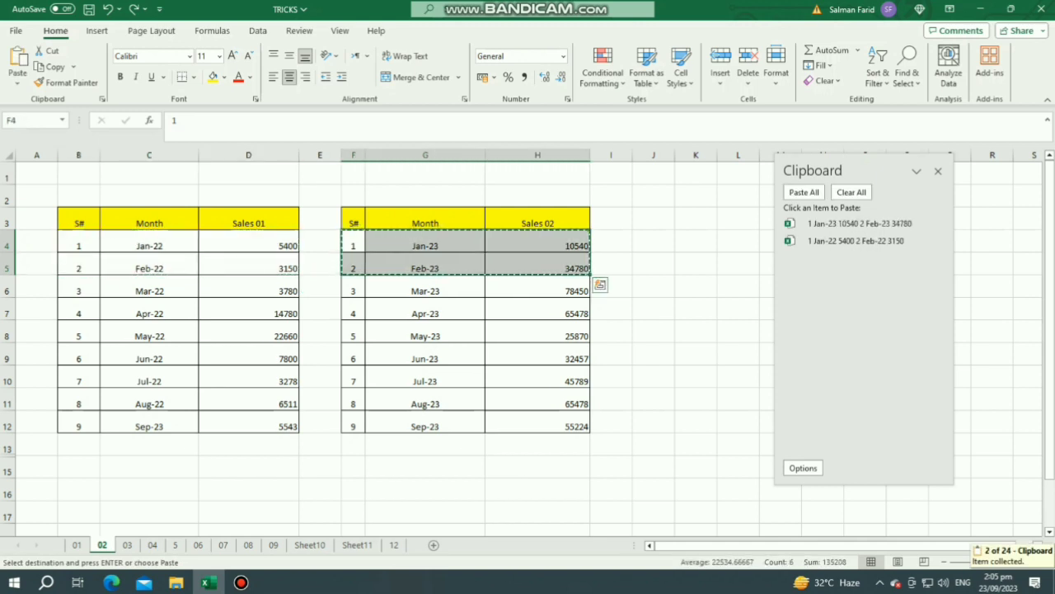
left_click(653, 219)
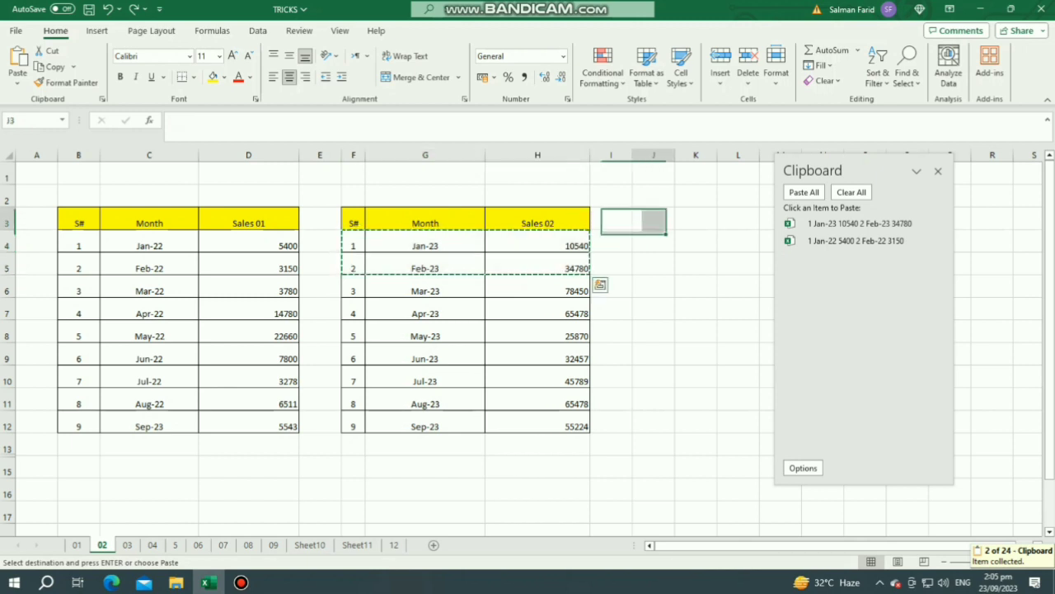
left_click(804, 192)
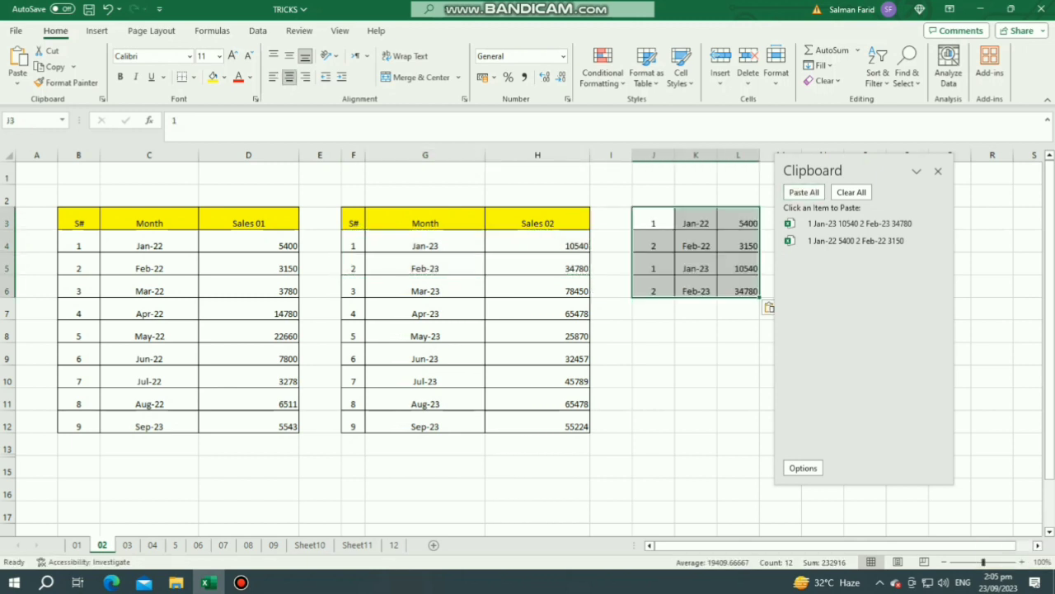
left_click(696, 377)
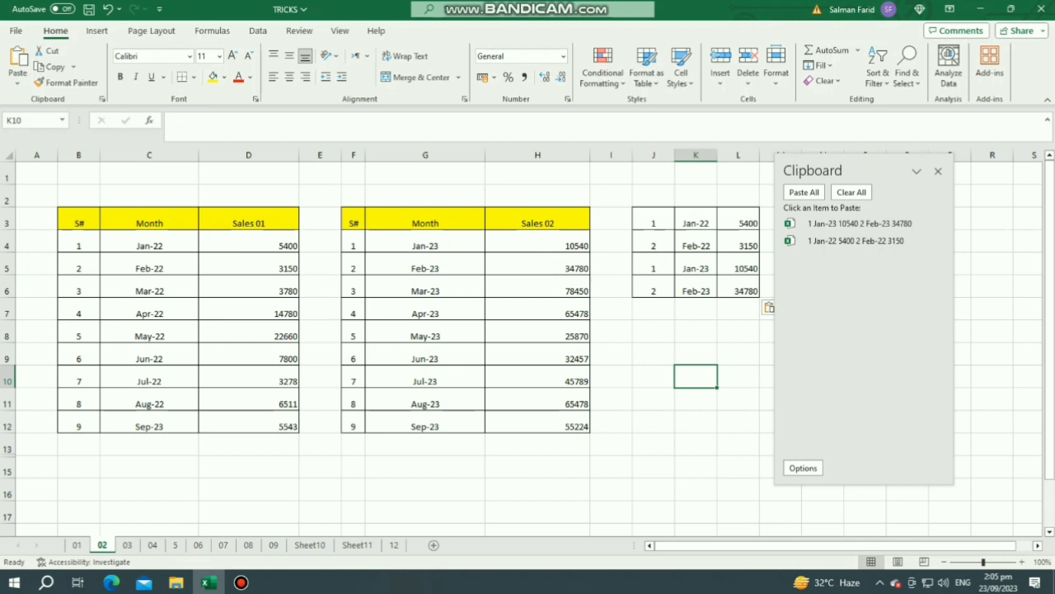
left_click(537, 466)
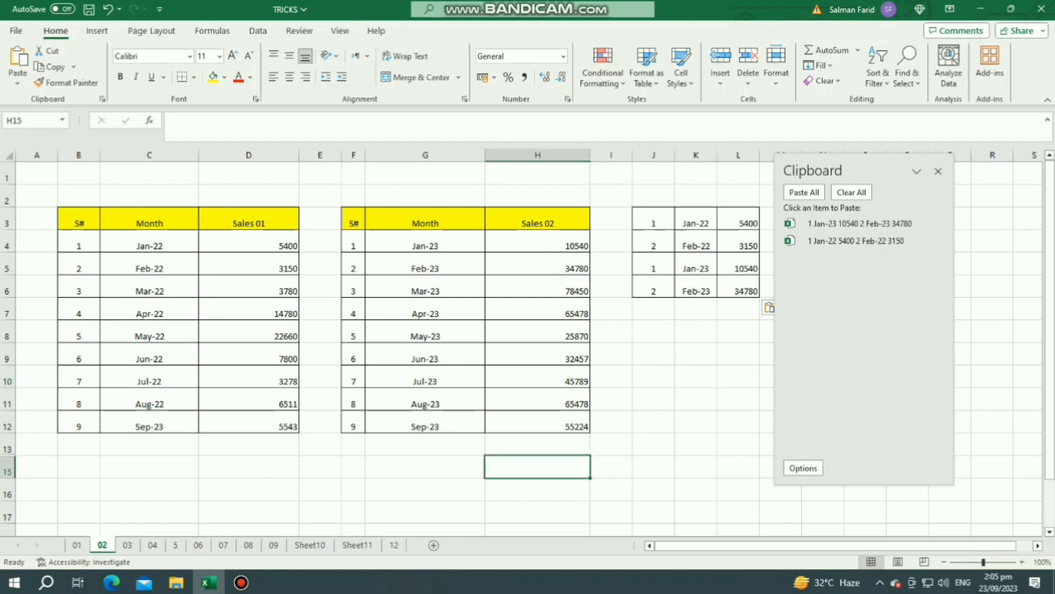
left_click(320, 489)
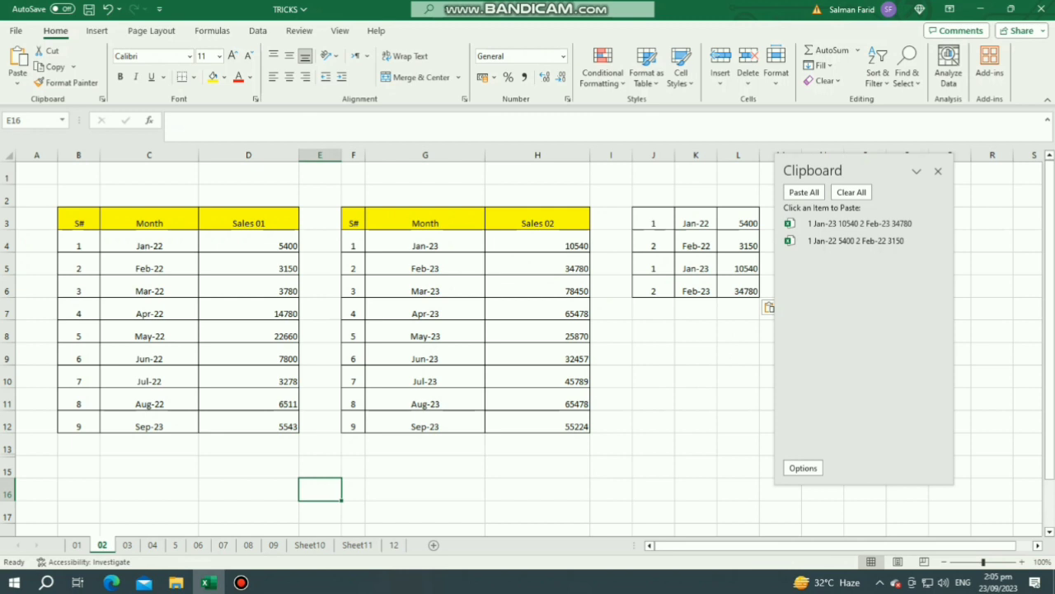
left_click(149, 220)
left_click(248, 488)
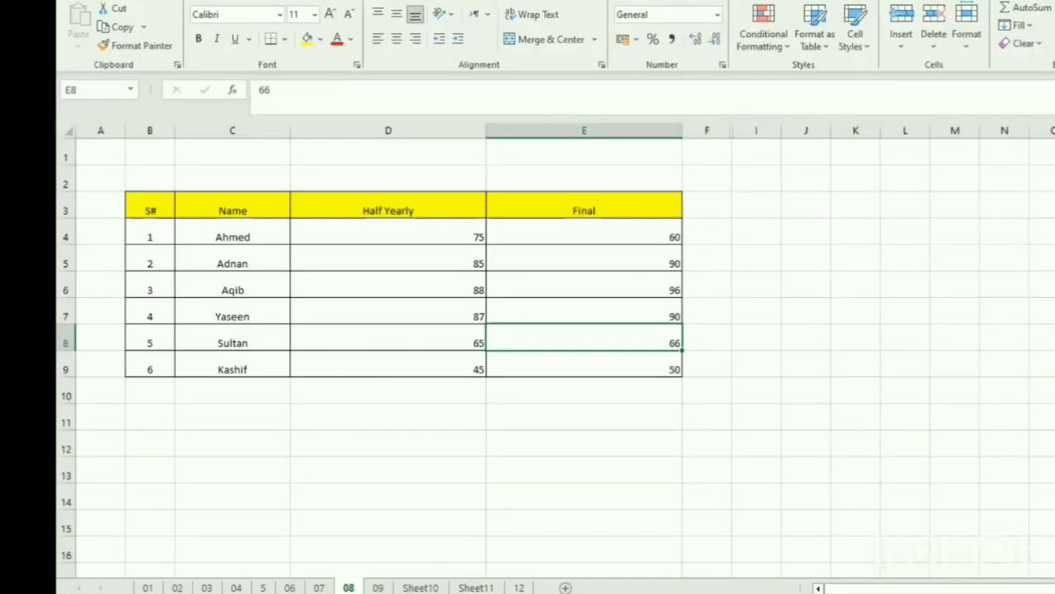
left_click(232, 497)
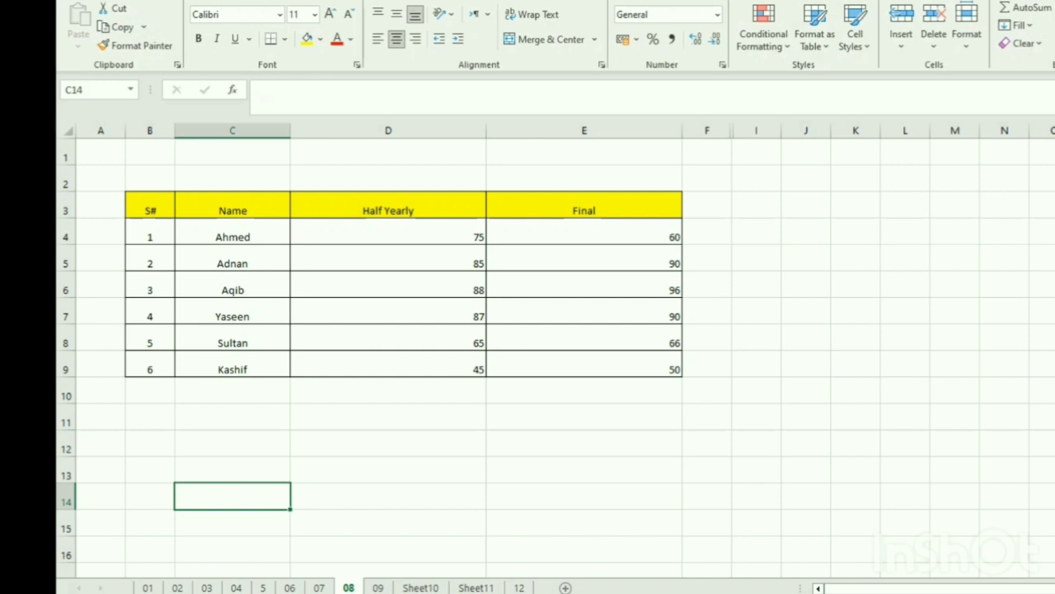
left_click_drag(150, 211, 584, 370)
left_click(387, 417)
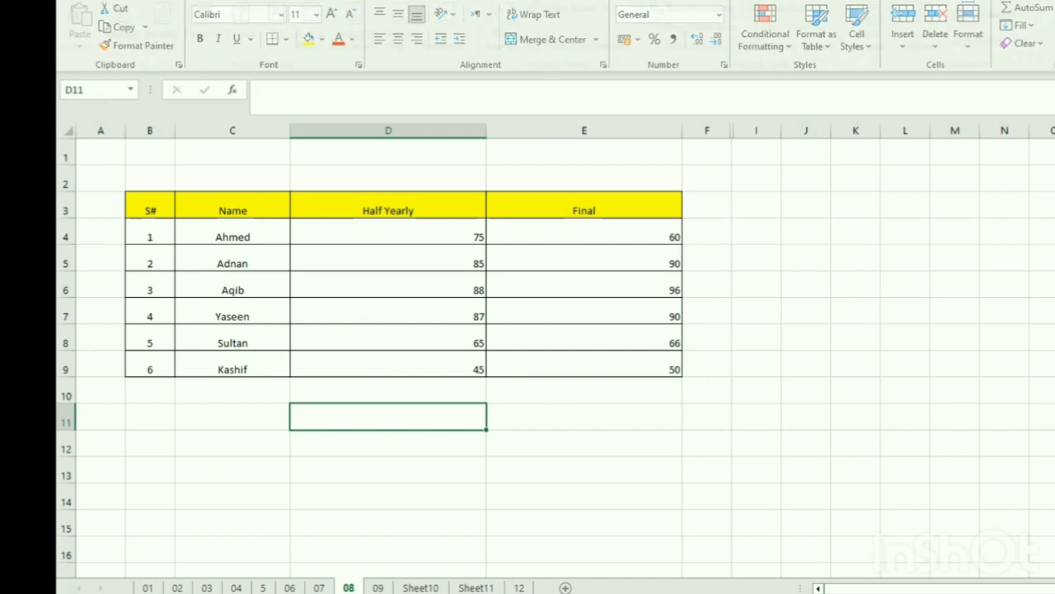
Unhide the hidden columns between F and I beside the marks table
left_click(289, 0)
left_click(371, 1)
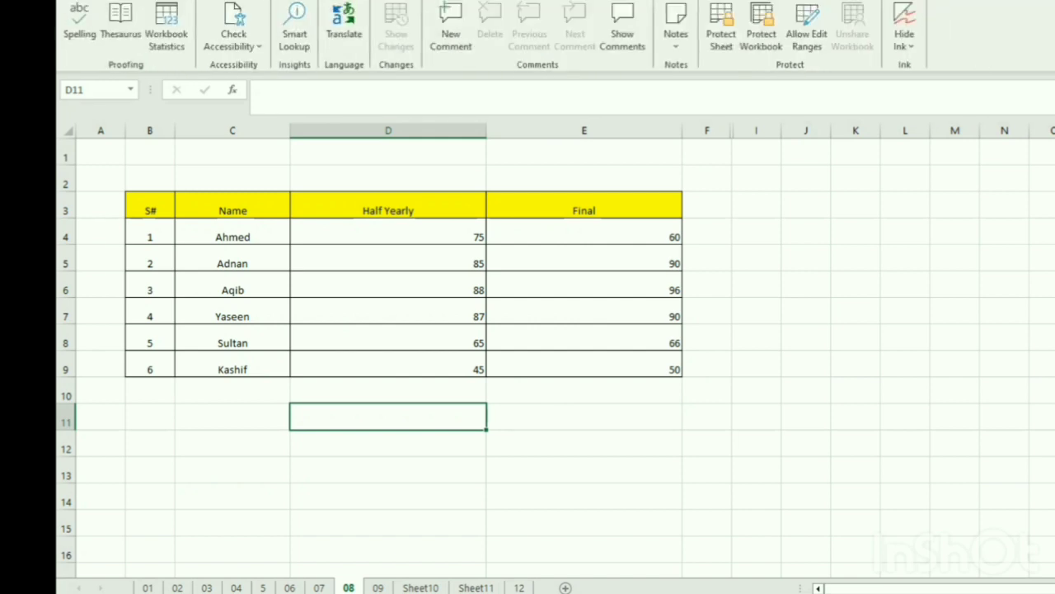
left_click(387, 263)
left_click_drag(150, 211, 584, 369)
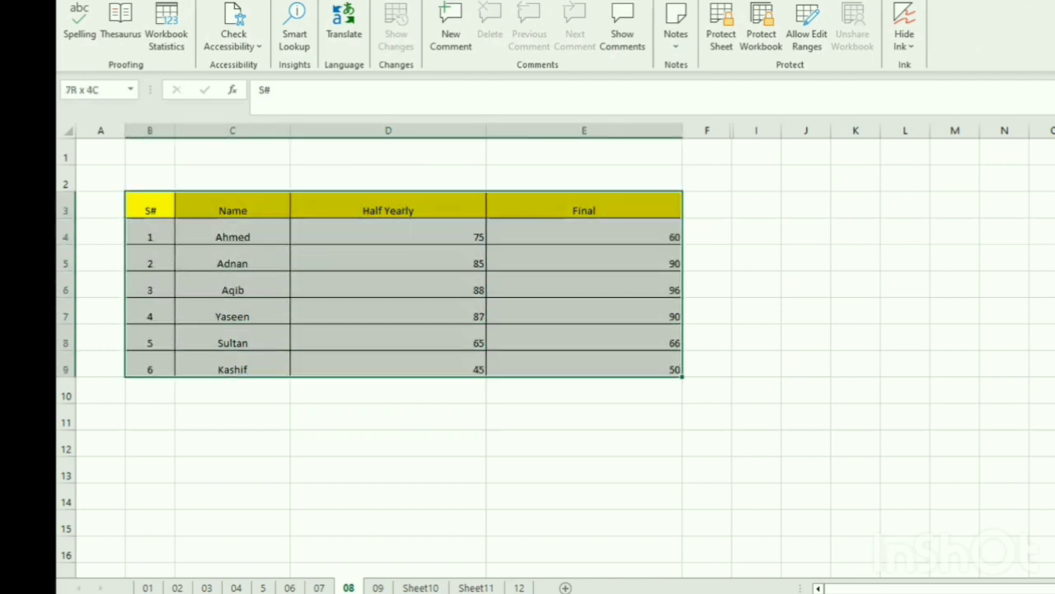
left_click_drag(707, 130, 756, 131)
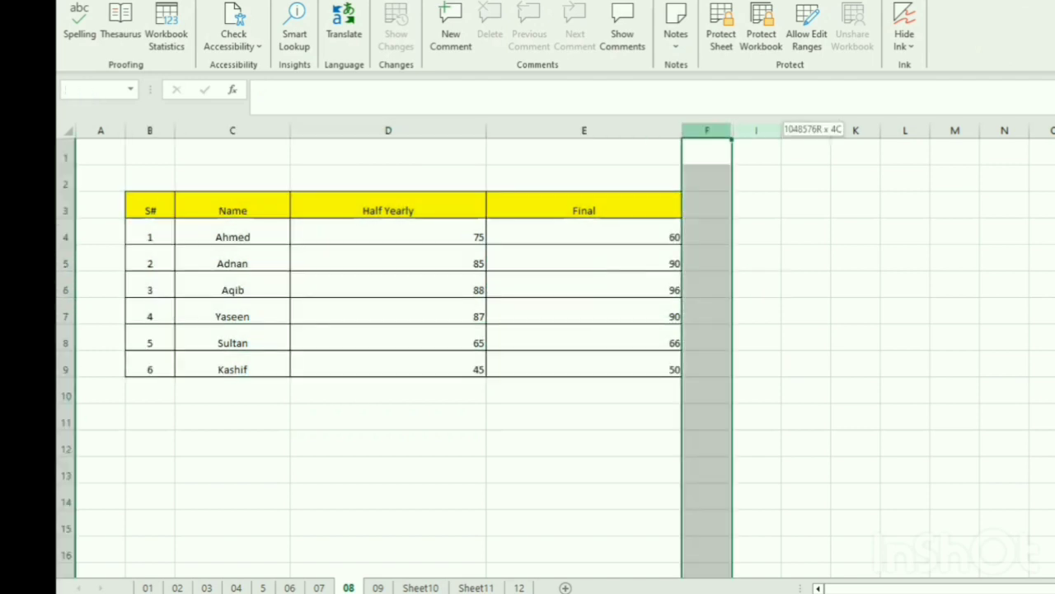
right_click(752, 132)
left_click(775, 417)
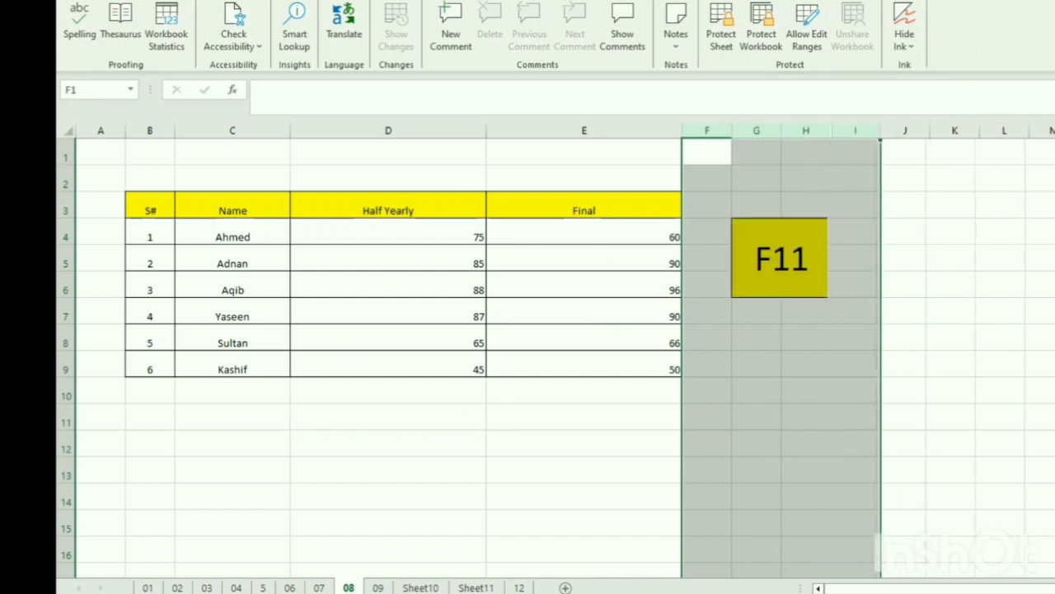
double_click(856, 391)
Create a clustered column chart of the marks table B3:E9 on its own chart sheet
left_click_drag(151, 209, 583, 369)
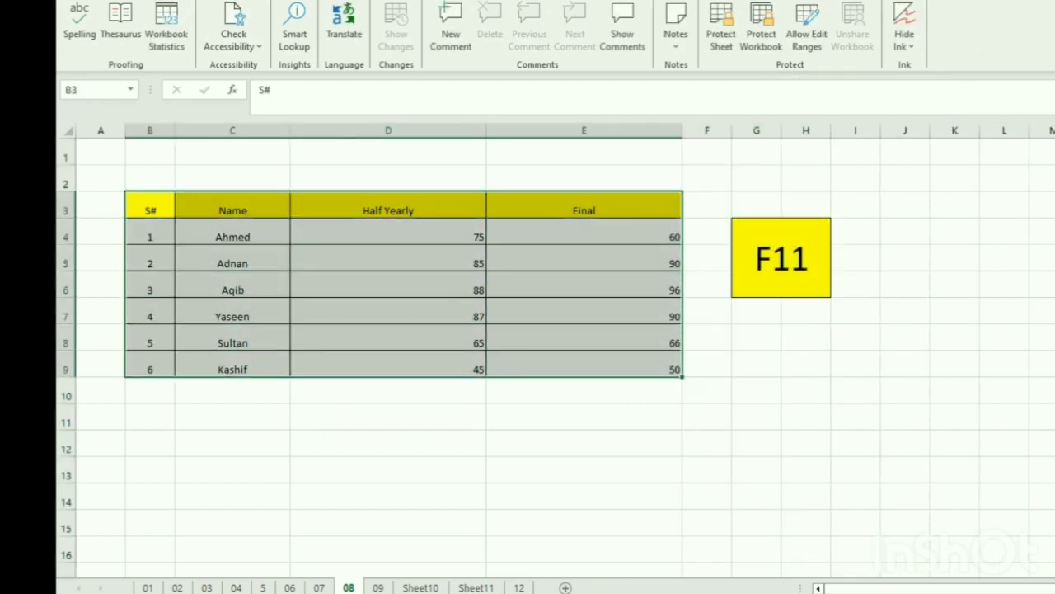
key("F11")
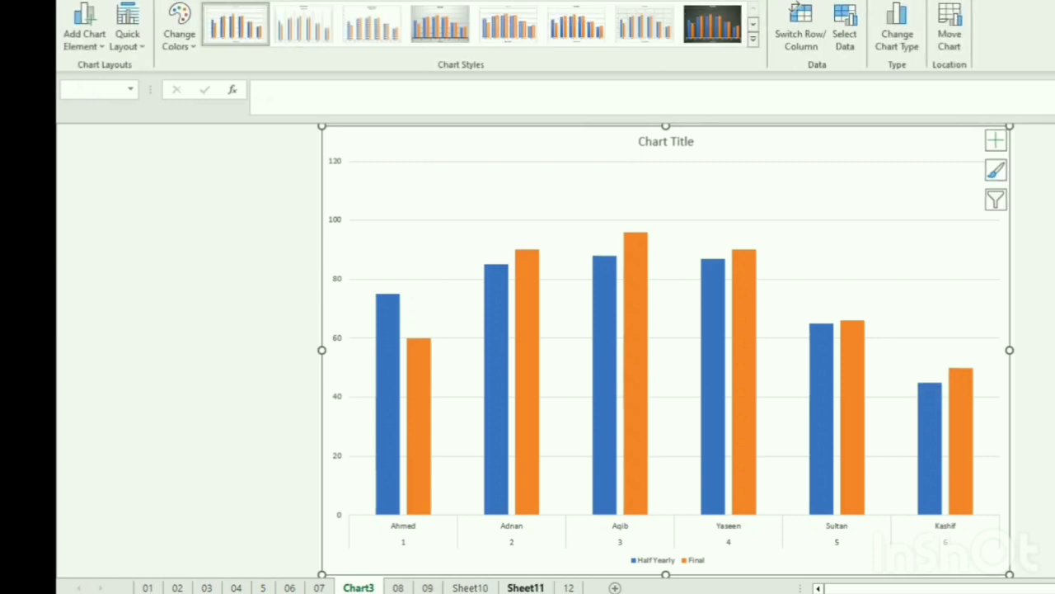
left_click(319, 587)
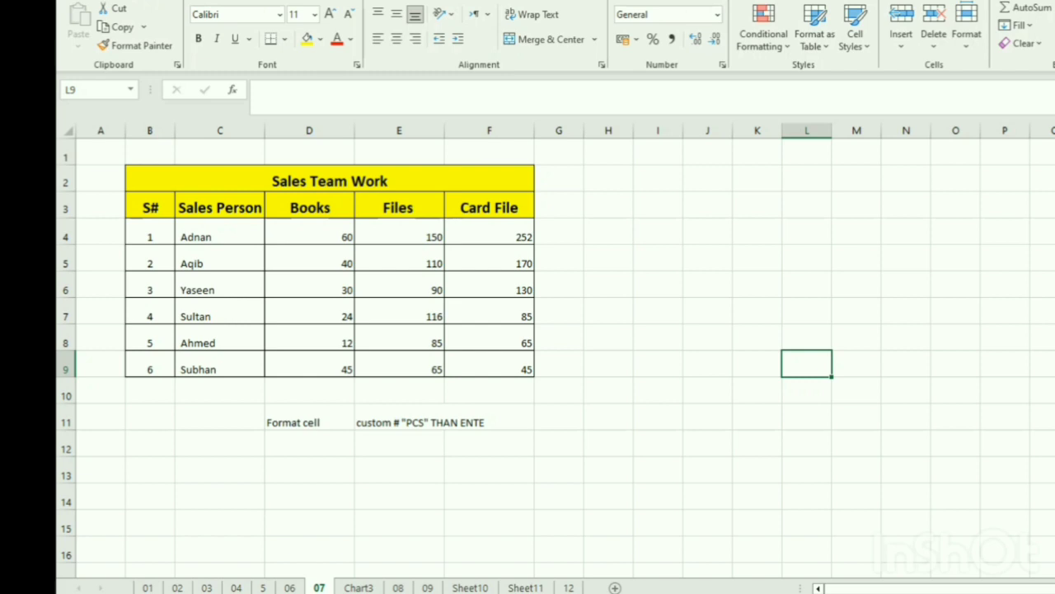
left_click(359, 587)
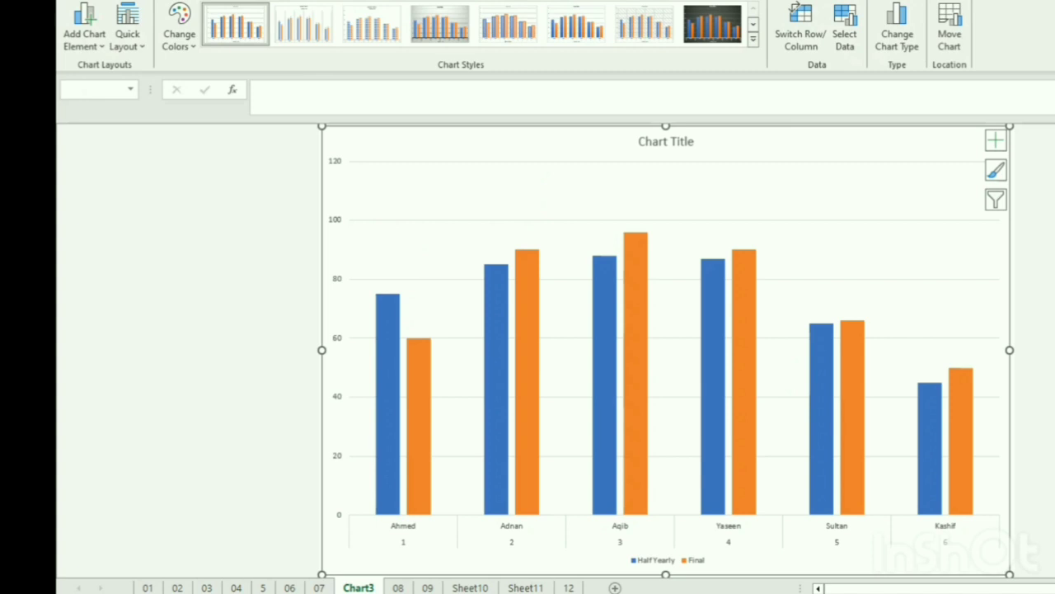
mouse_move(387, 338)
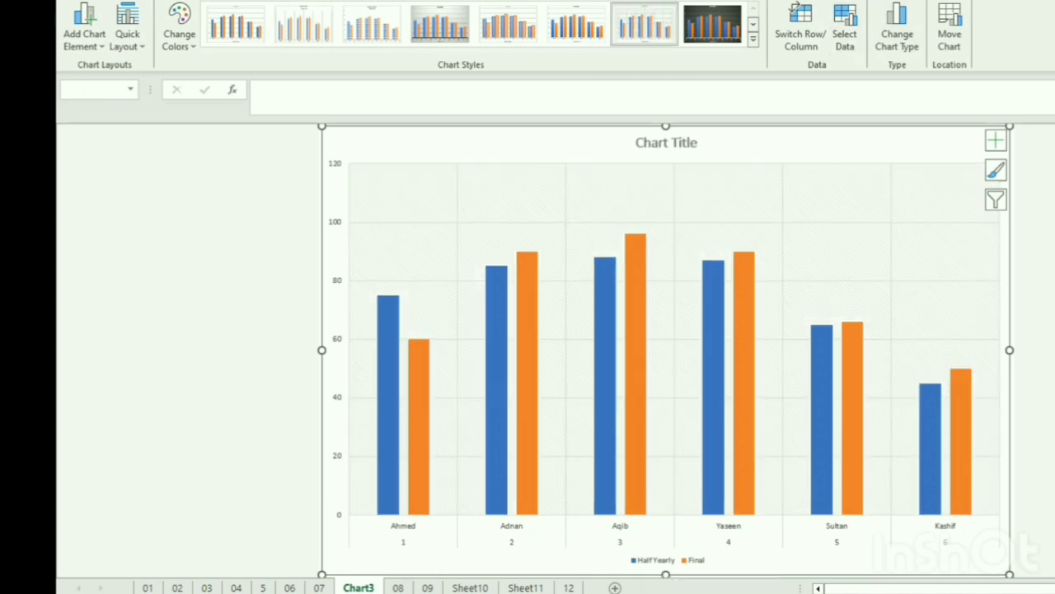
Apply several gallery chart styles to the marks chart in turn, ending with the first style
left_click(577, 23)
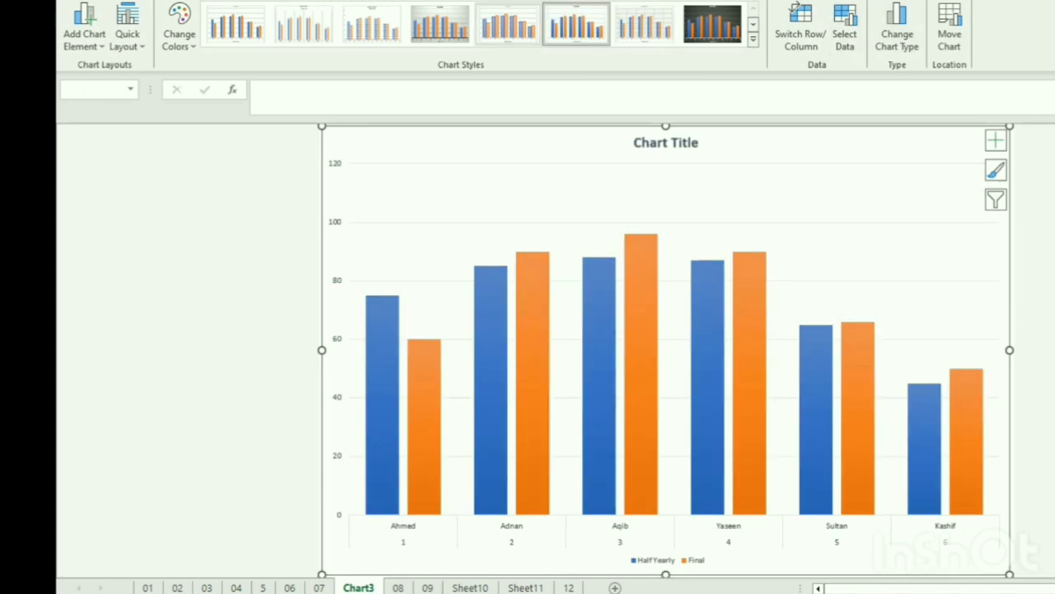
left_click(508, 24)
left_click(440, 23)
left_click(371, 24)
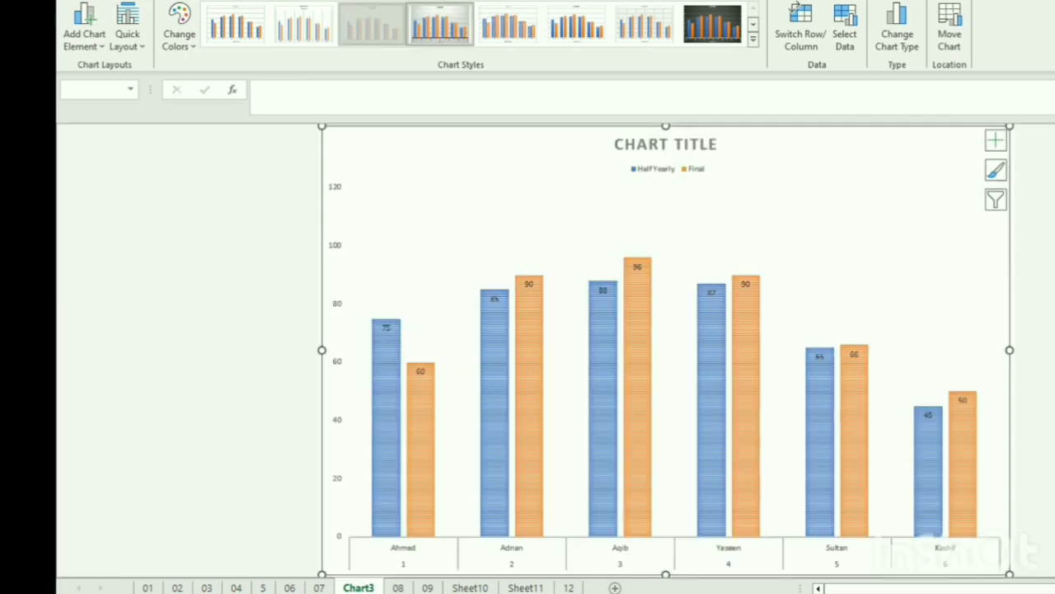
left_click(305, 24)
left_click(236, 24)
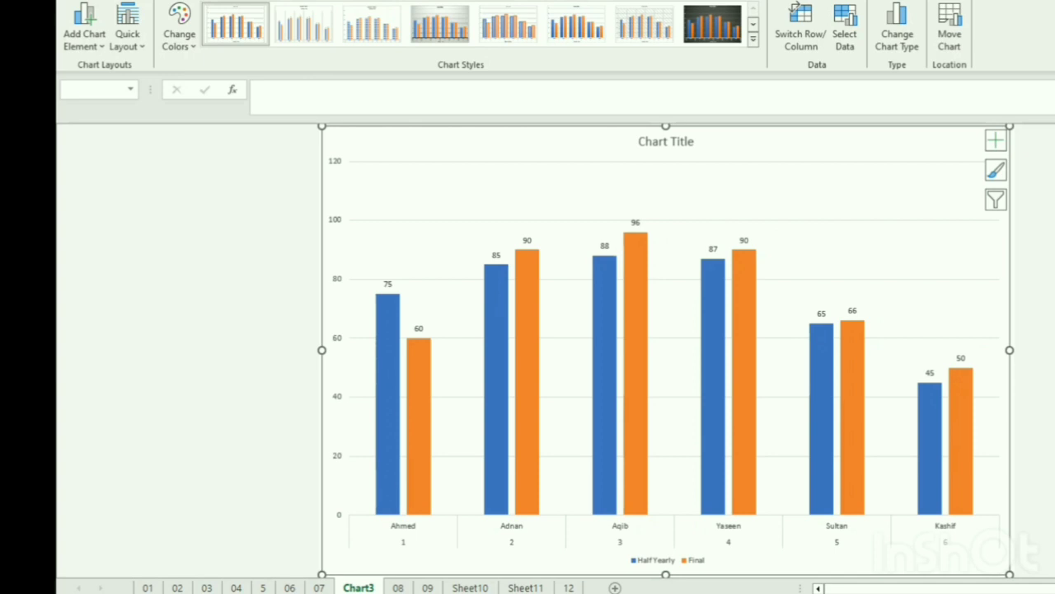
Add a primary vertical axis title to the marks chart
left_click(85, 25)
mouse_move(112, 89)
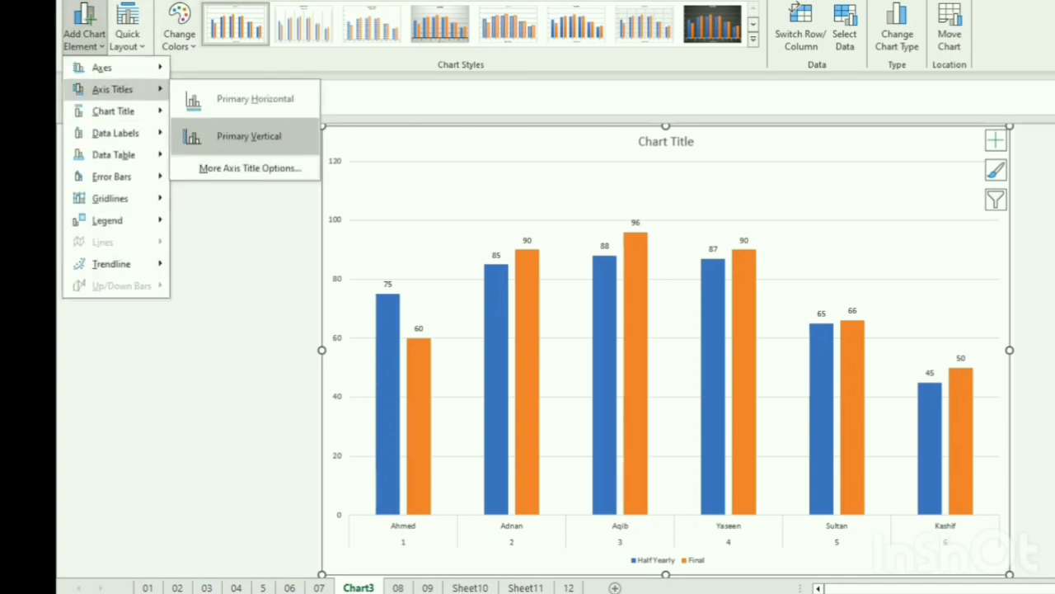
left_click(248, 136)
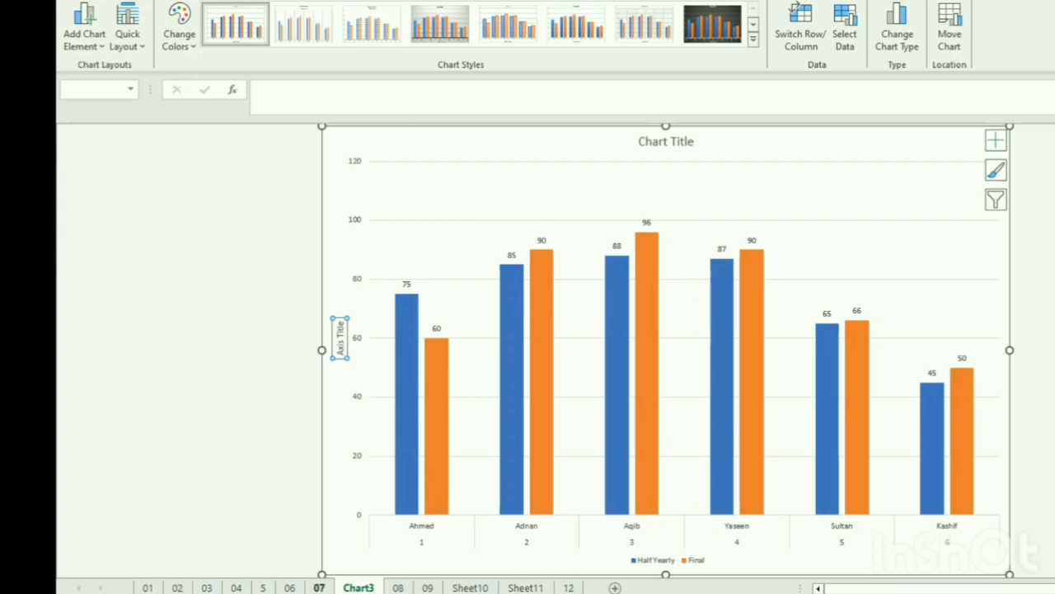
View the sales team table on sheet 07 and return to the marks chart sheet
left_click(319, 587)
left_click(309, 312)
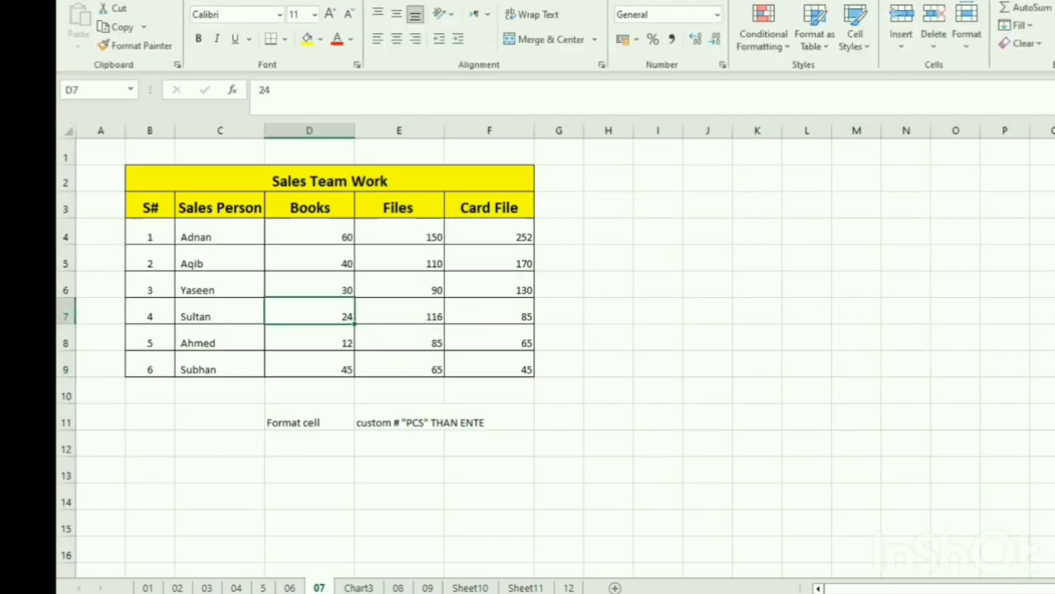
left_click(359, 587)
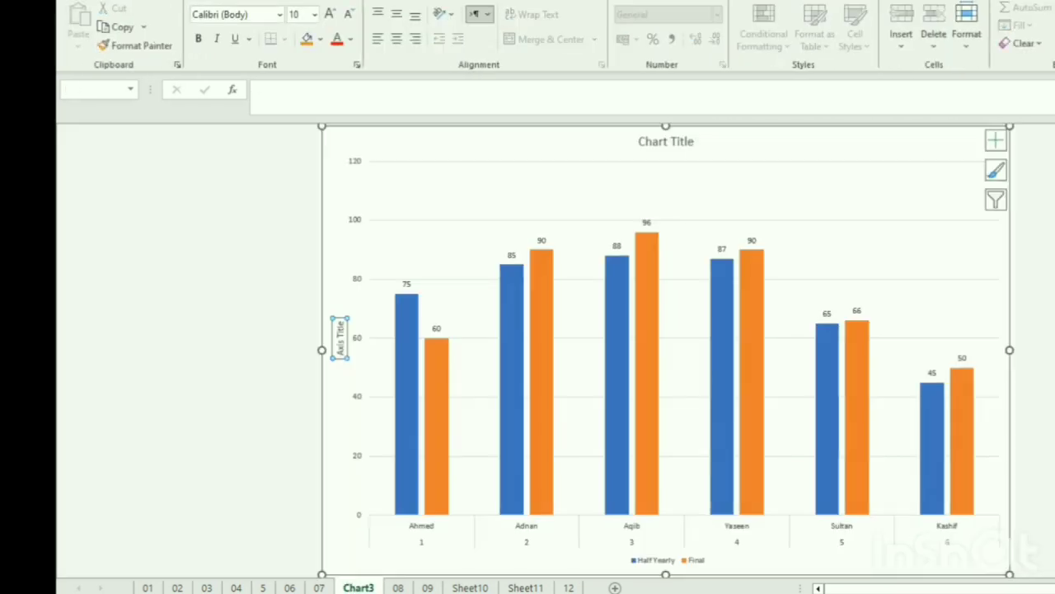
mouse_move(727, 441)
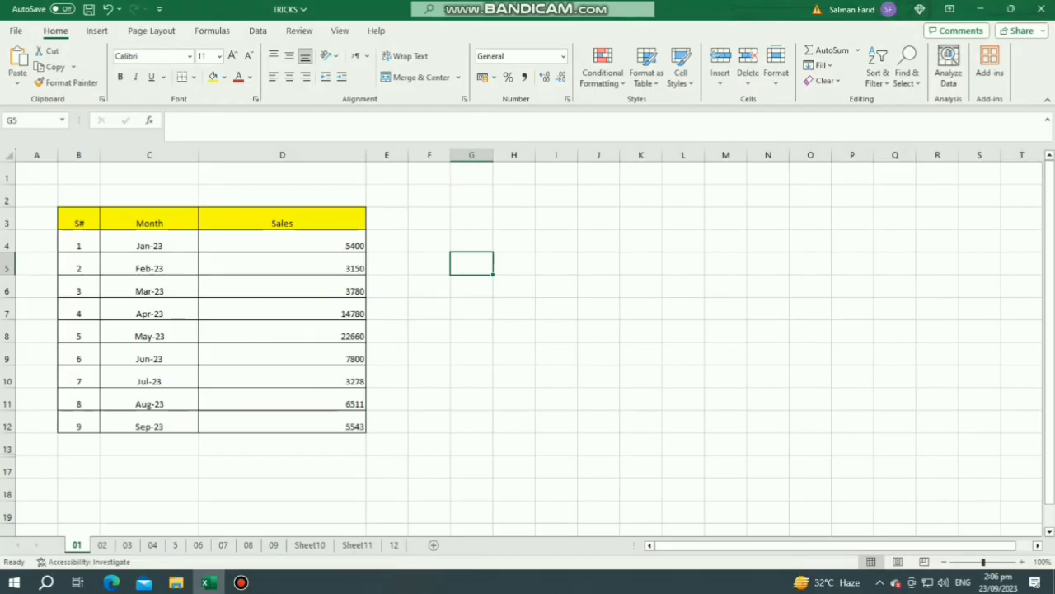
Try copying the monthly sales table B3:D12 on sheet 01 to F3, and undo the paste
left_click_drag(79, 223, 282, 427)
key("ctrl+c")
left_click(430, 222)
key("ctrl+v")
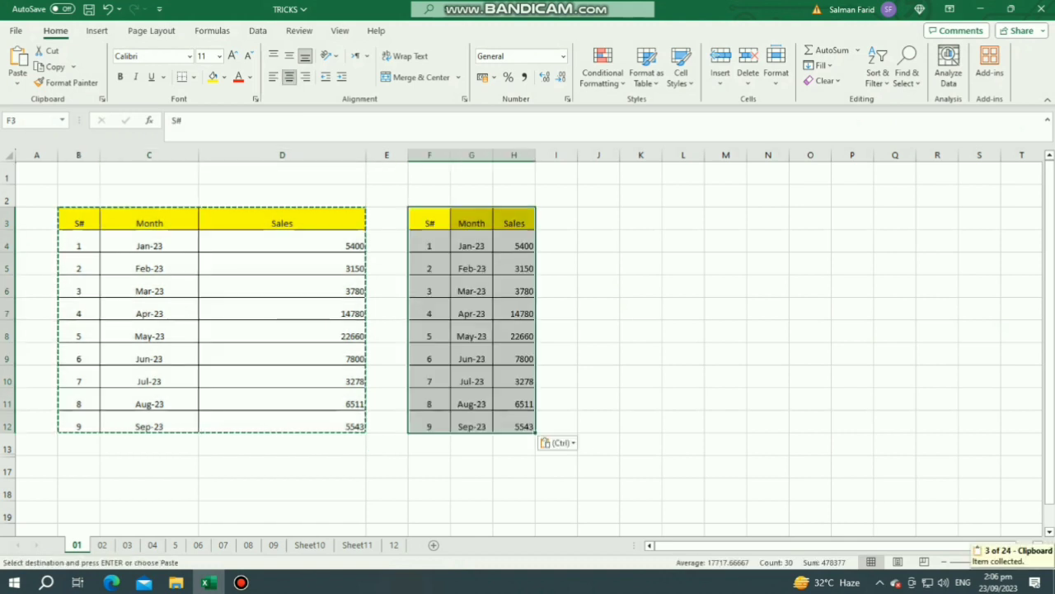
key("ctrl+z")
left_click(555, 376)
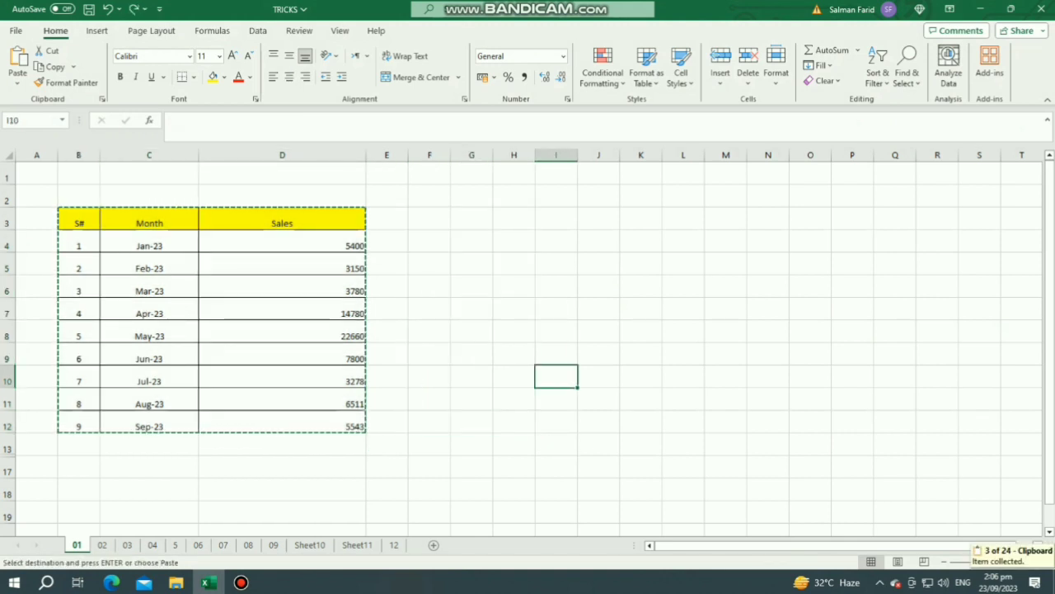
key("Escape")
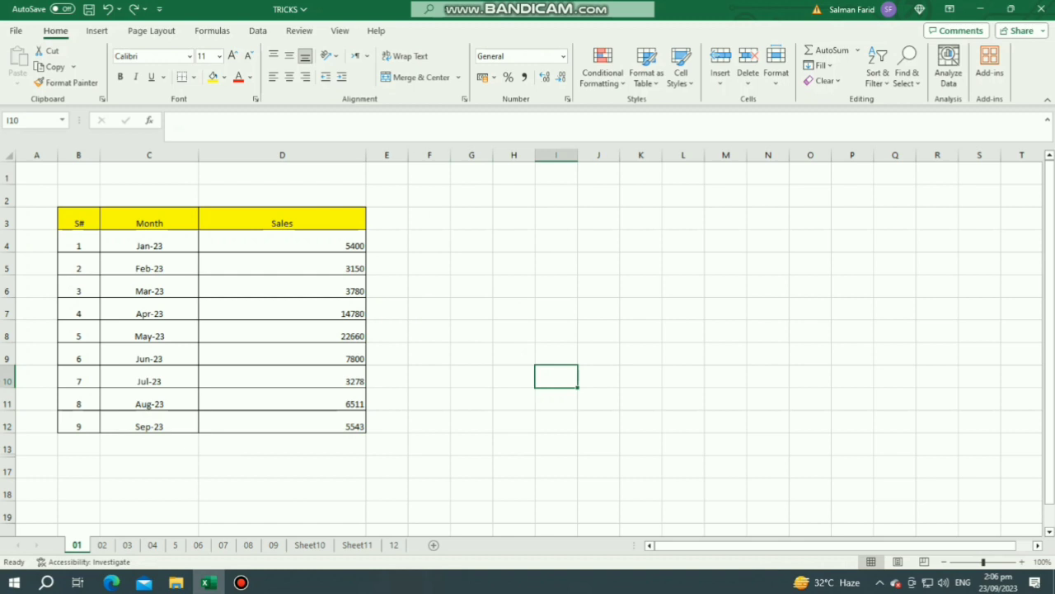
Duplicate the sales table B3:D12 directly at G3 without the clipboard, and widen columns H and I
left_click_drag(78, 223, 282, 426)
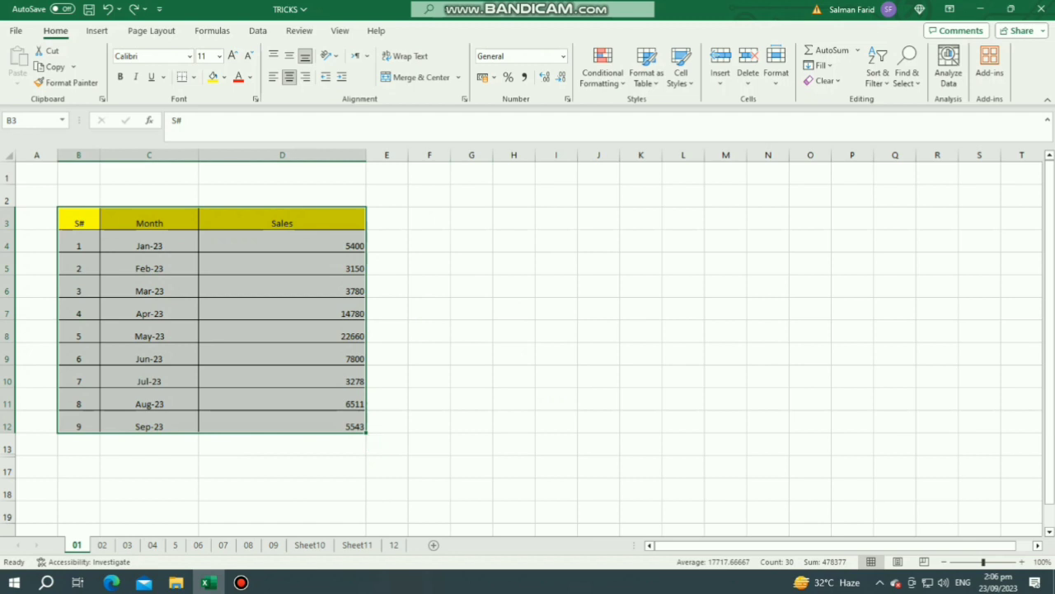
left_click_drag(367, 404, 577, 404)
left_click(726, 309)
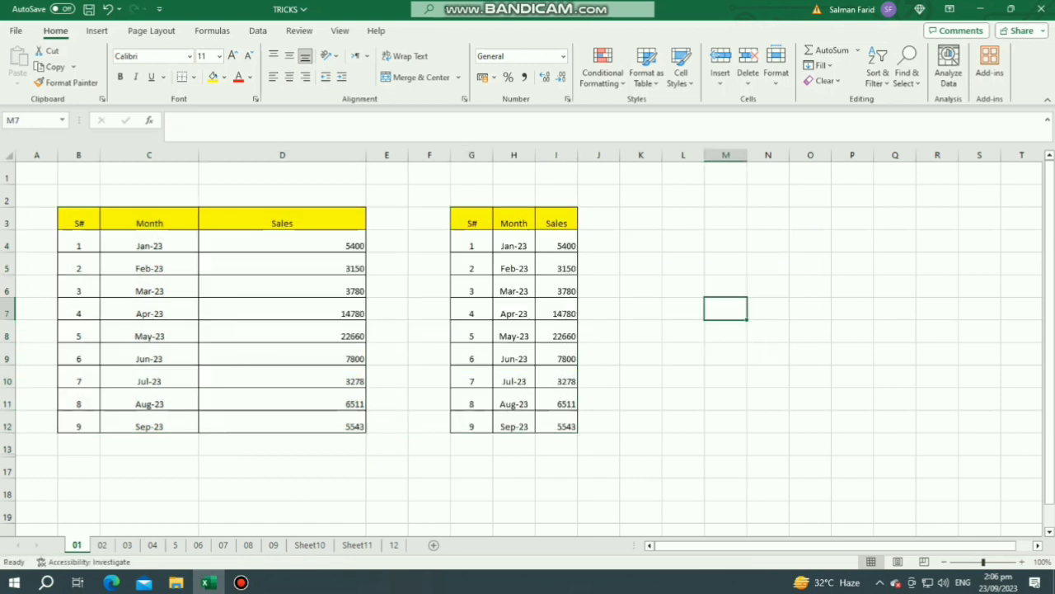
left_click_drag(536, 155, 627, 155)
Duplicate the table G3:I12 directly at L3 without the clipboard
left_click_drag(471, 223, 590, 426)
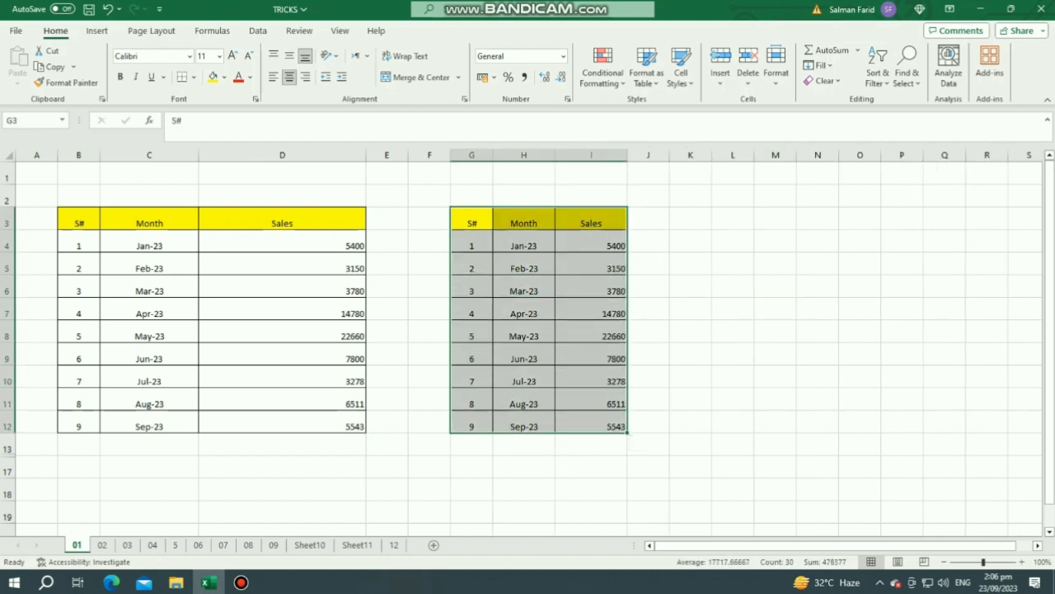
left_click_drag(627, 261, 831, 261)
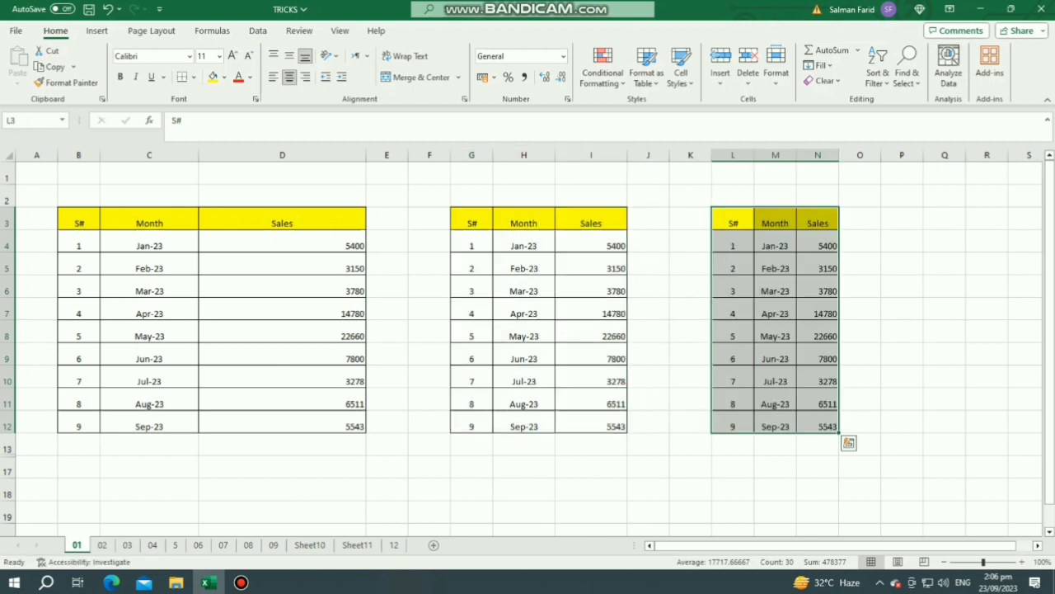
left_click(691, 445)
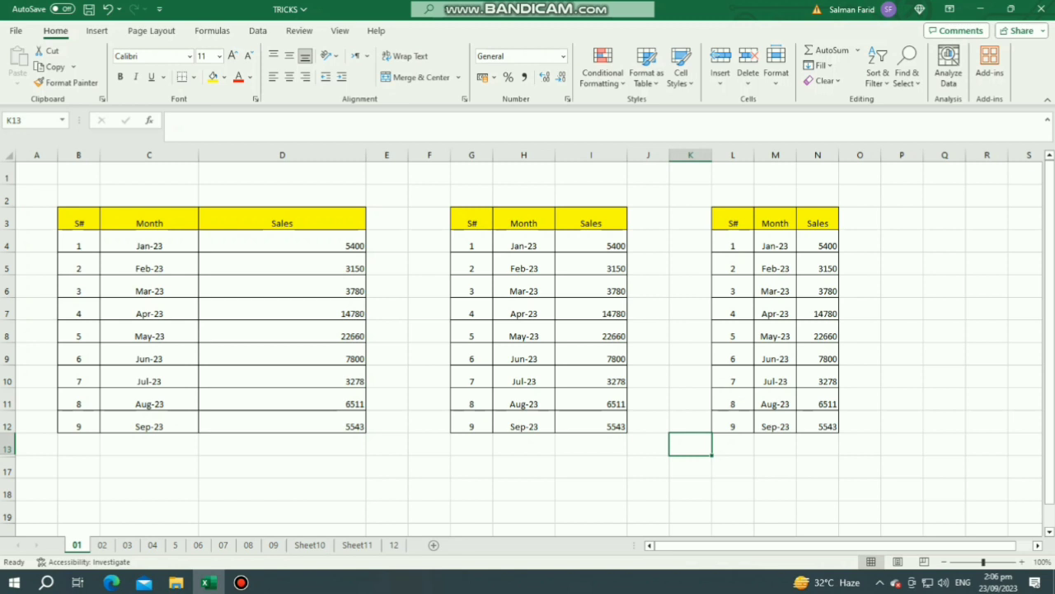
left_click(282, 489)
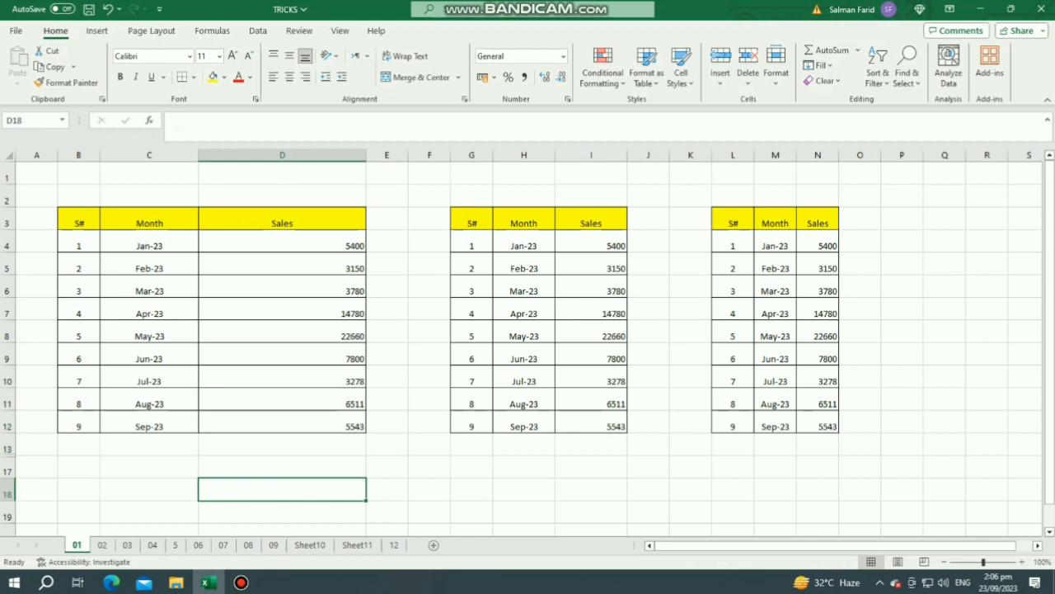
left_click_drag(150, 512, 149, 491)
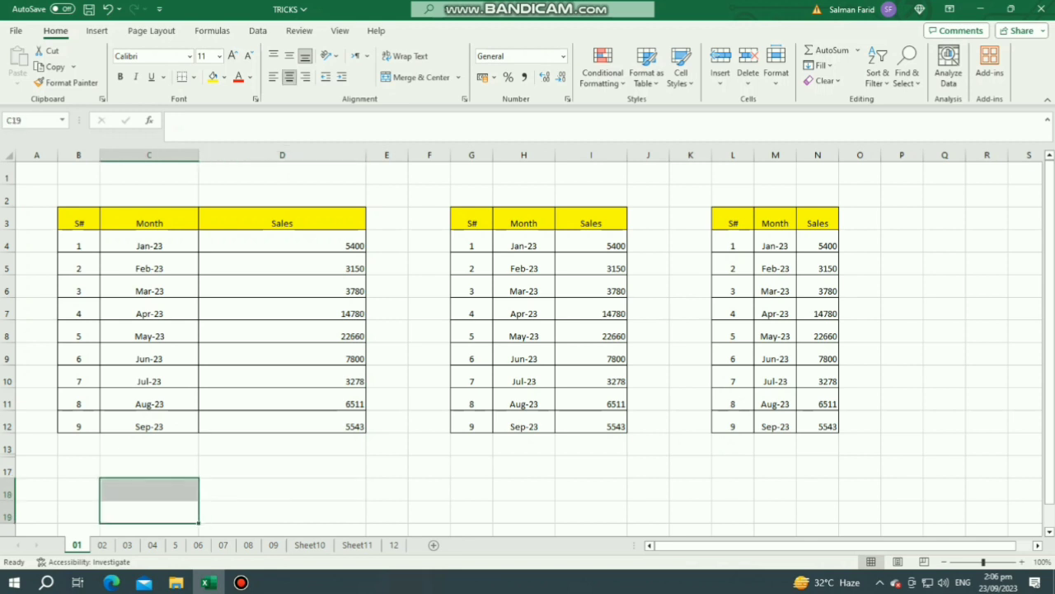
left_click(282, 490)
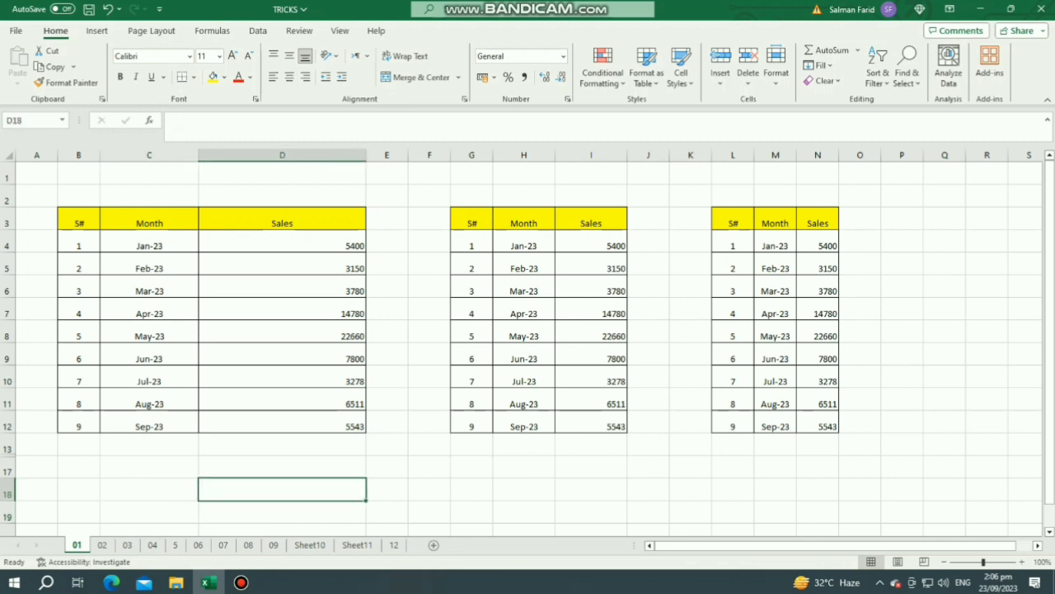
left_click_drag(430, 265, 429, 378)
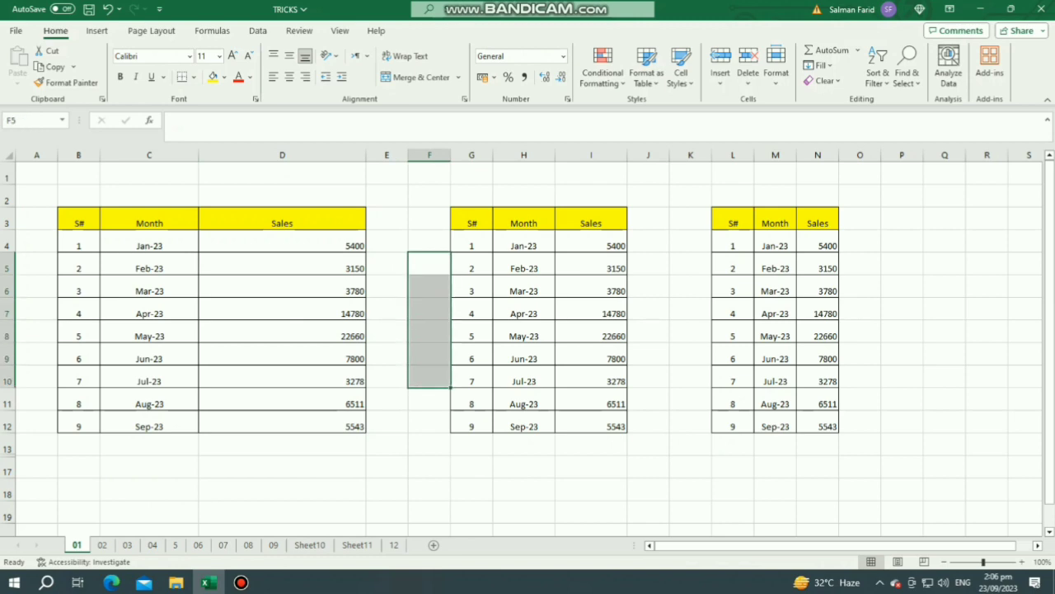